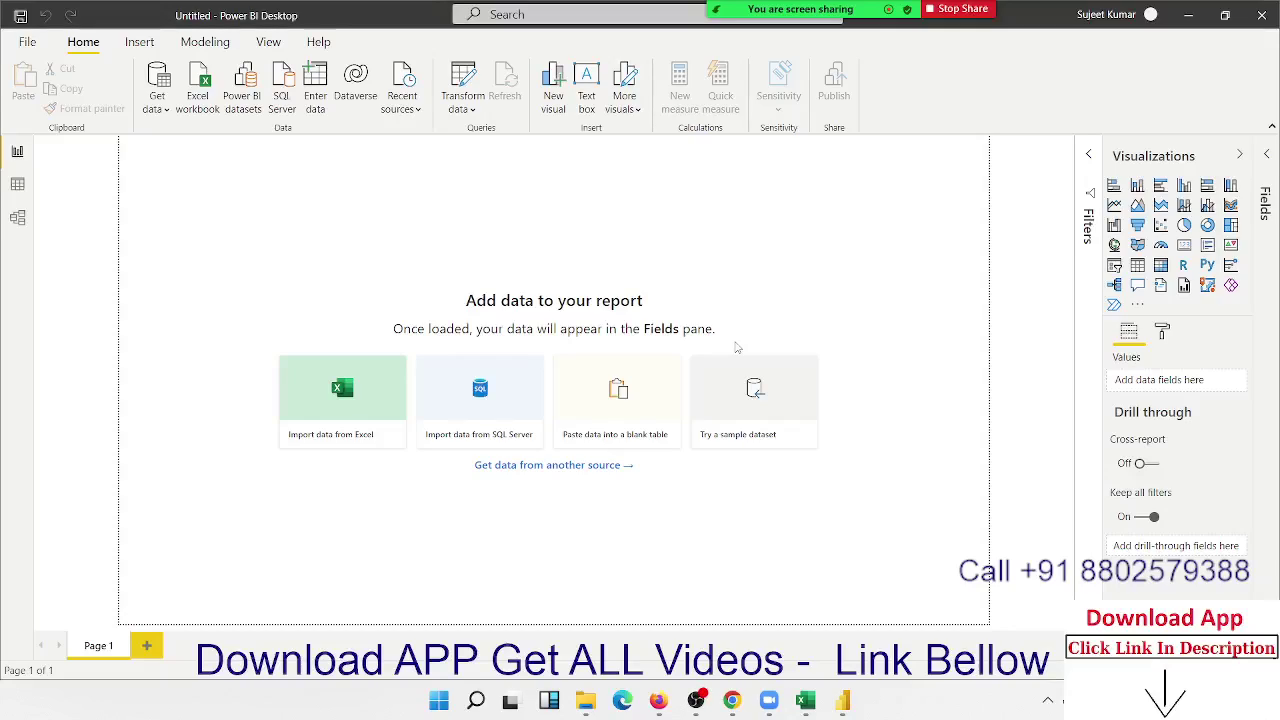
# Open the full Get Data catalogue via the Get data dropdown's More... option
pyautogui.click(155, 112)
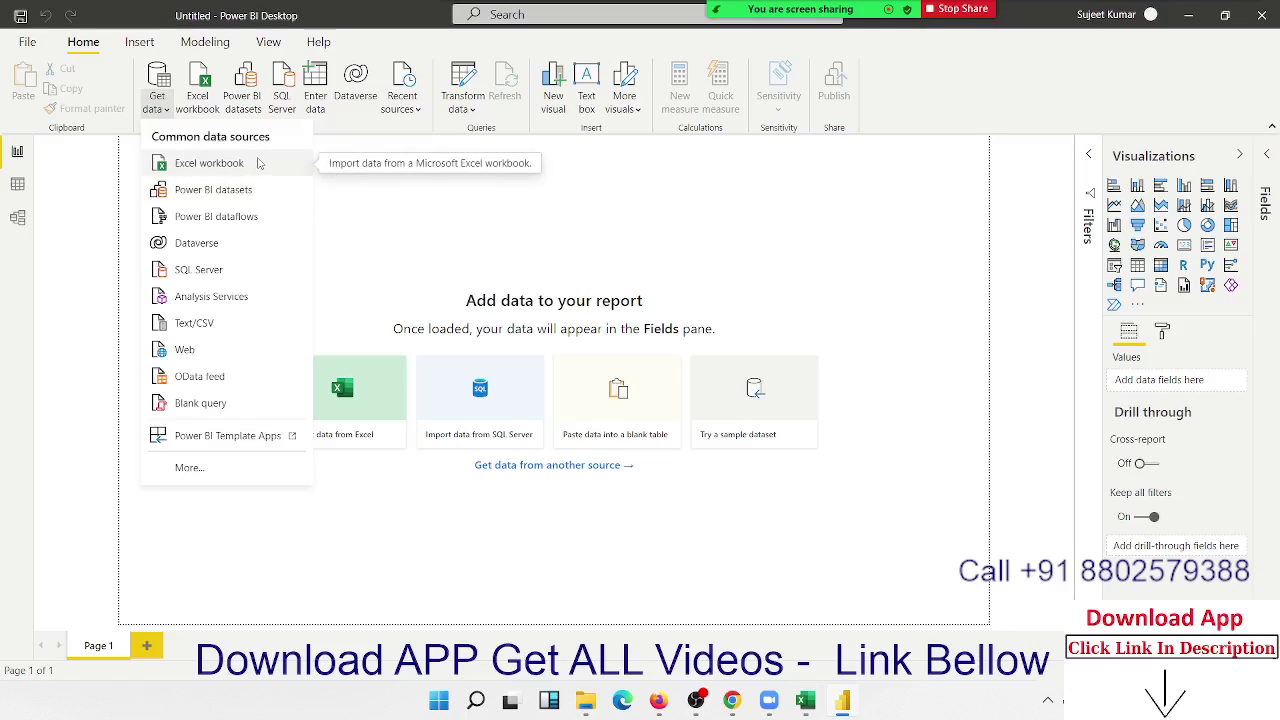
pyautogui.click(200, 465)
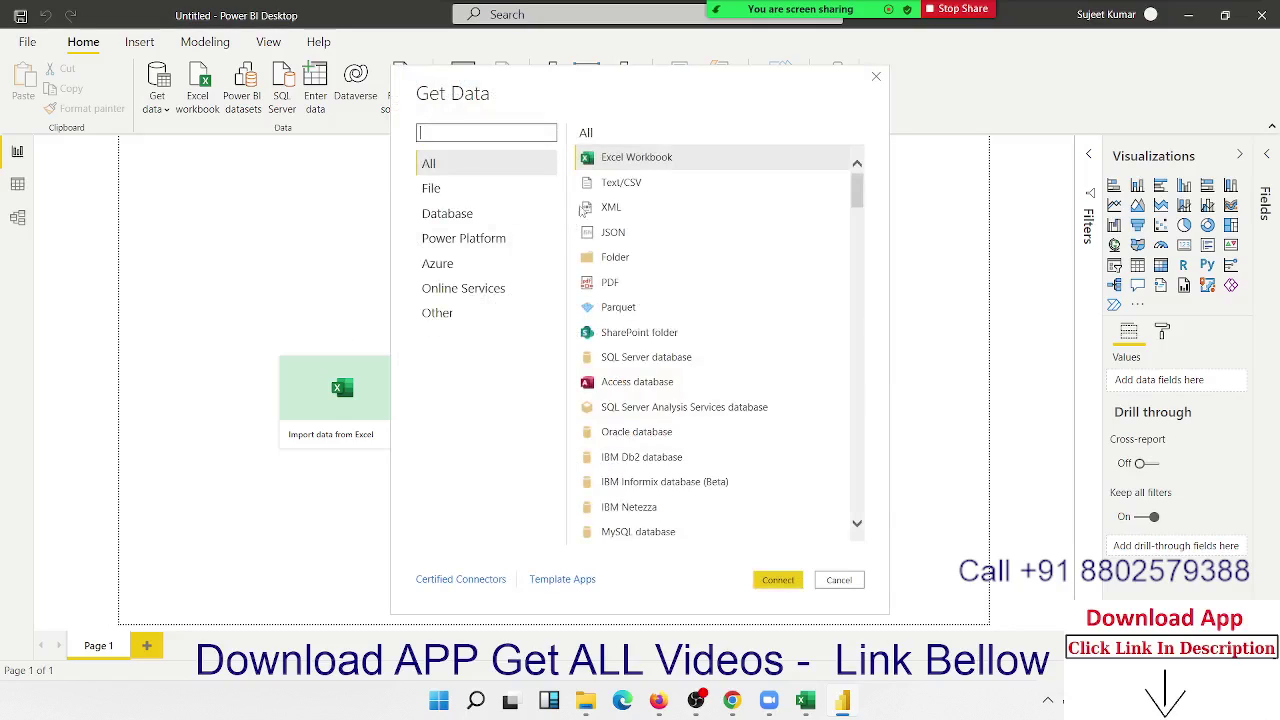
# Filter Get Data to File connectors, move the dialog aside, and select Text/CSV
pyautogui.click(489, 191)
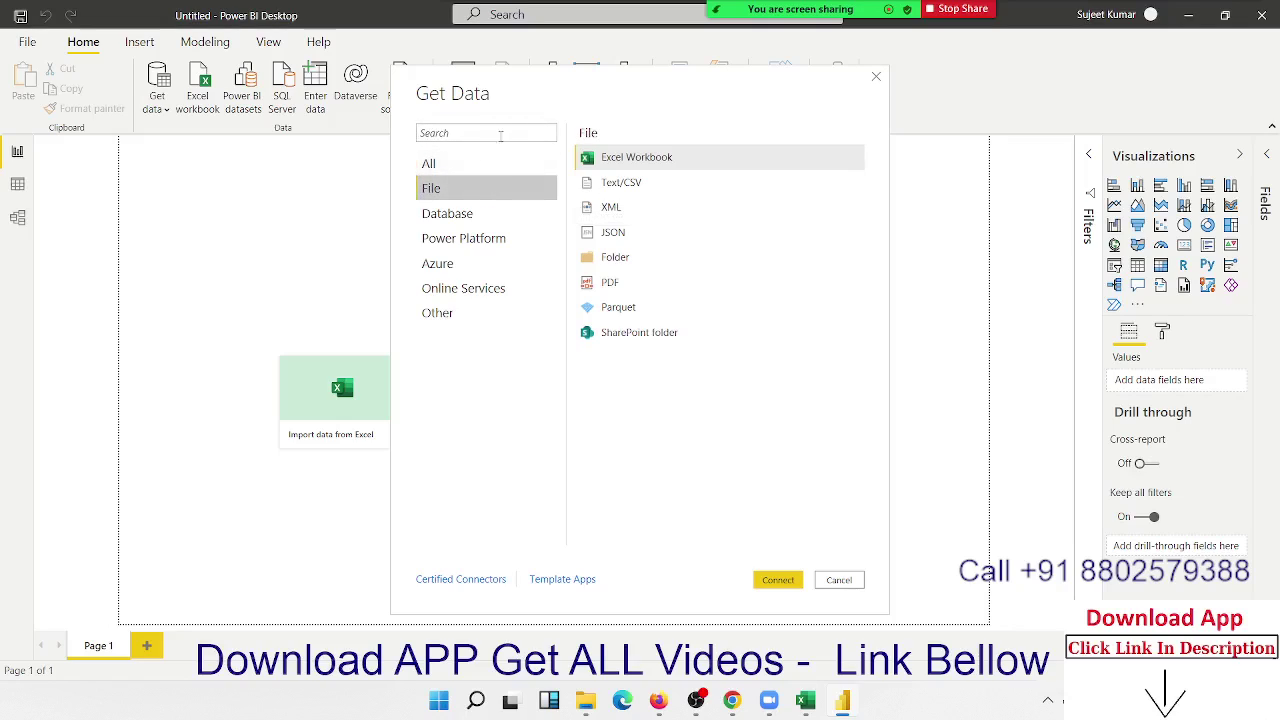
pyautogui.moveTo(500, 95); pyautogui.dragTo(239, 80)
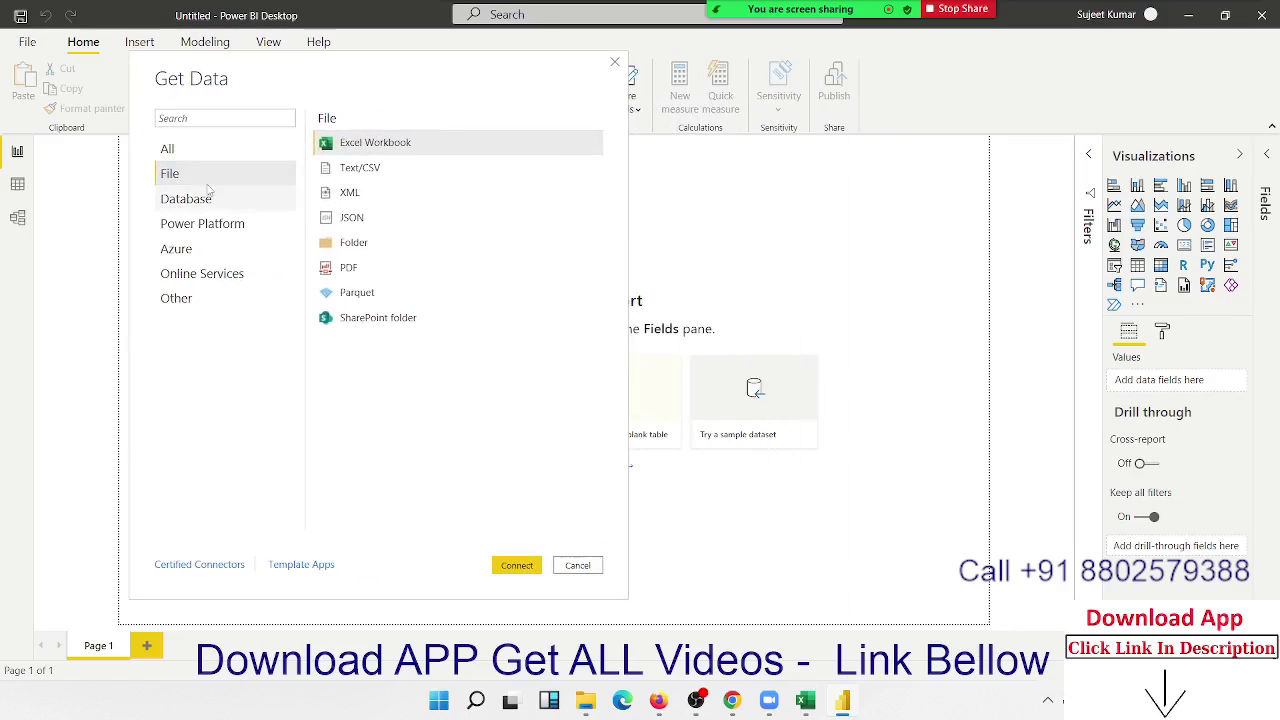
pyautogui.click(360, 168)
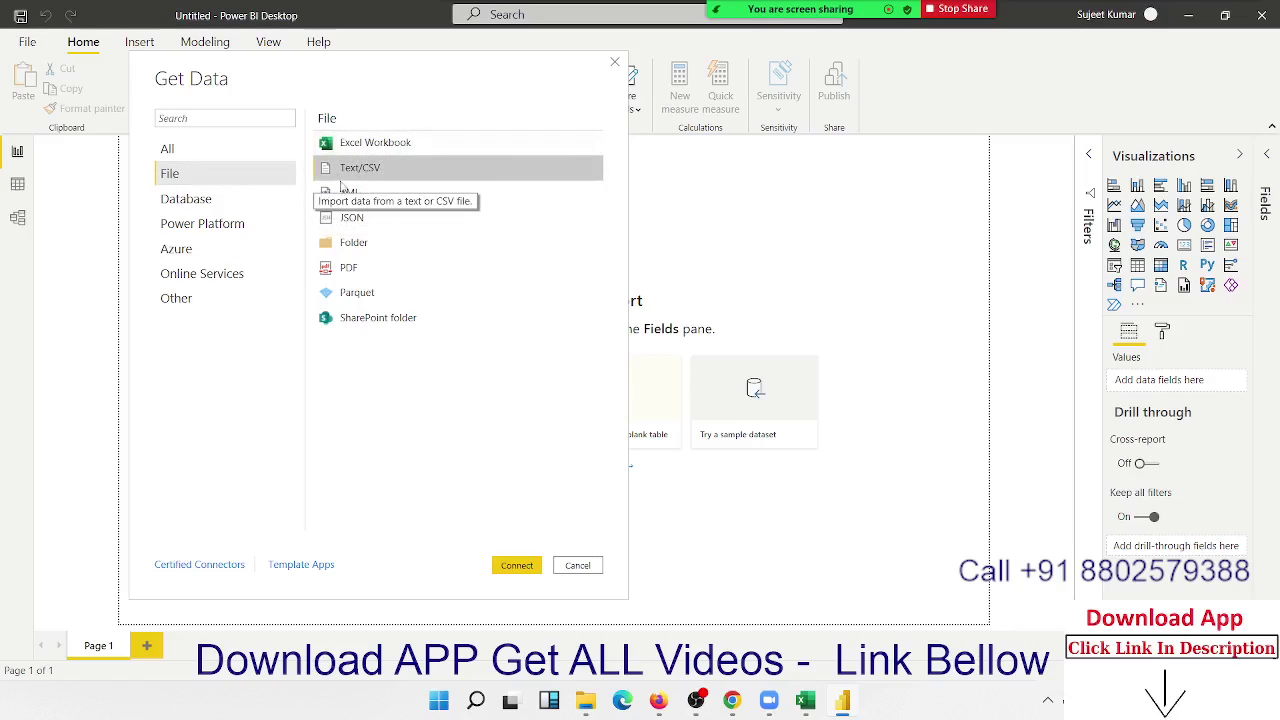
pyautogui.click(382, 141)
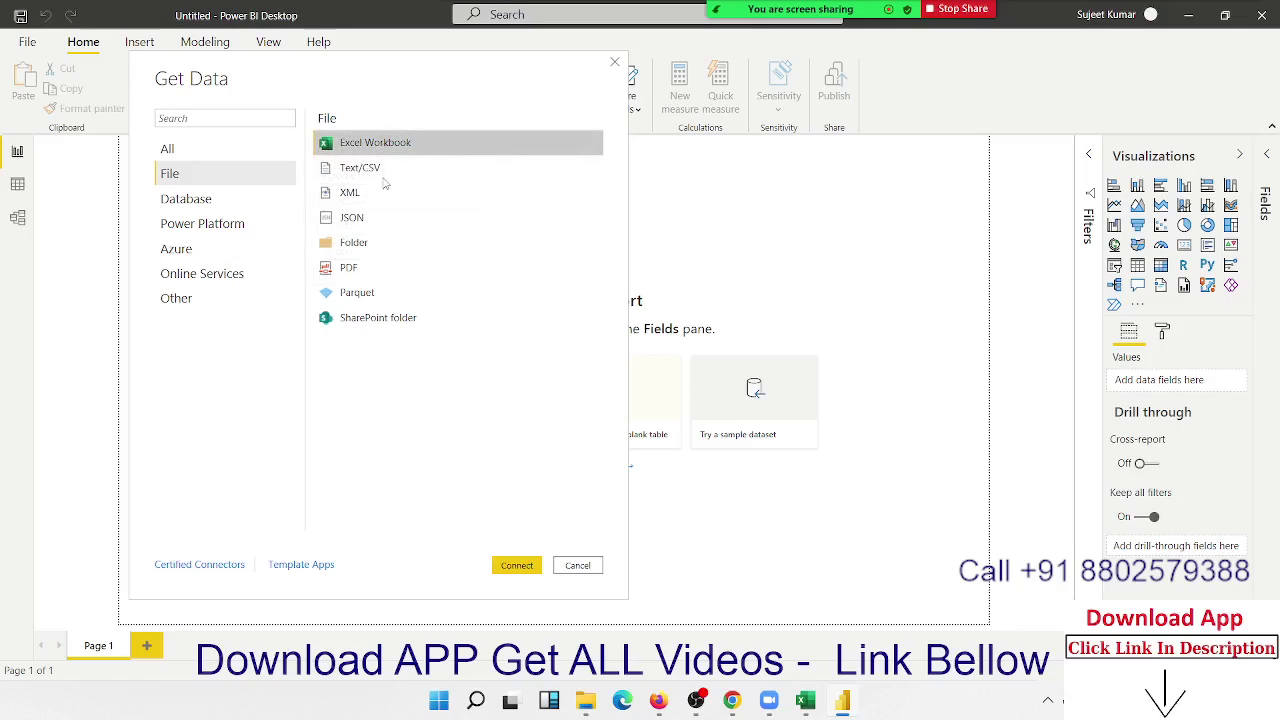
pyautogui.click(381, 178)
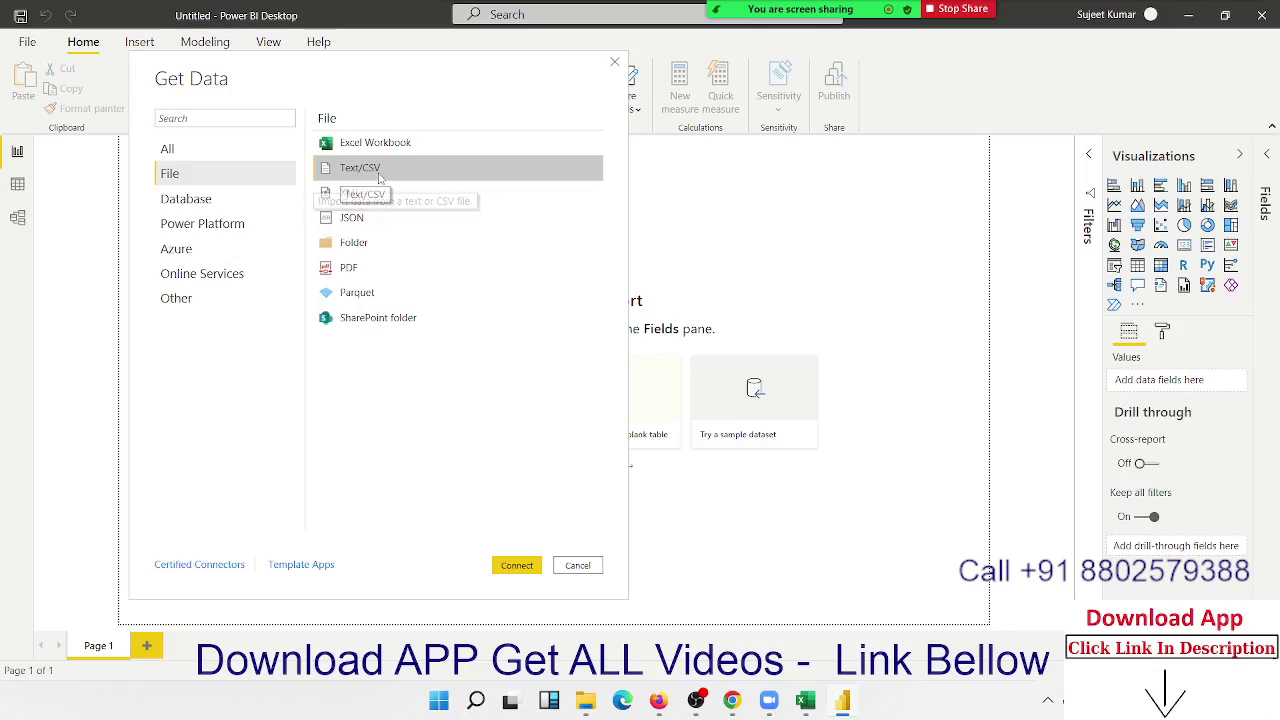
pyautogui.moveTo(586, 701)
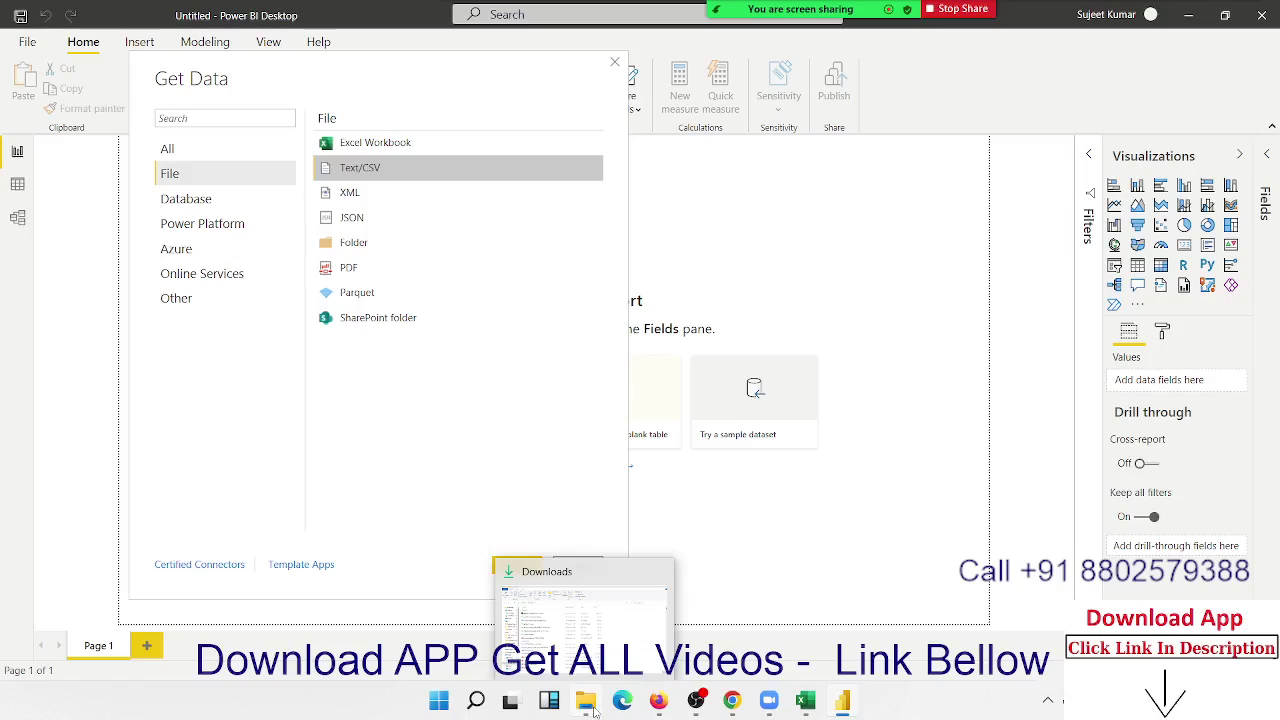
pyautogui.click(594, 710)
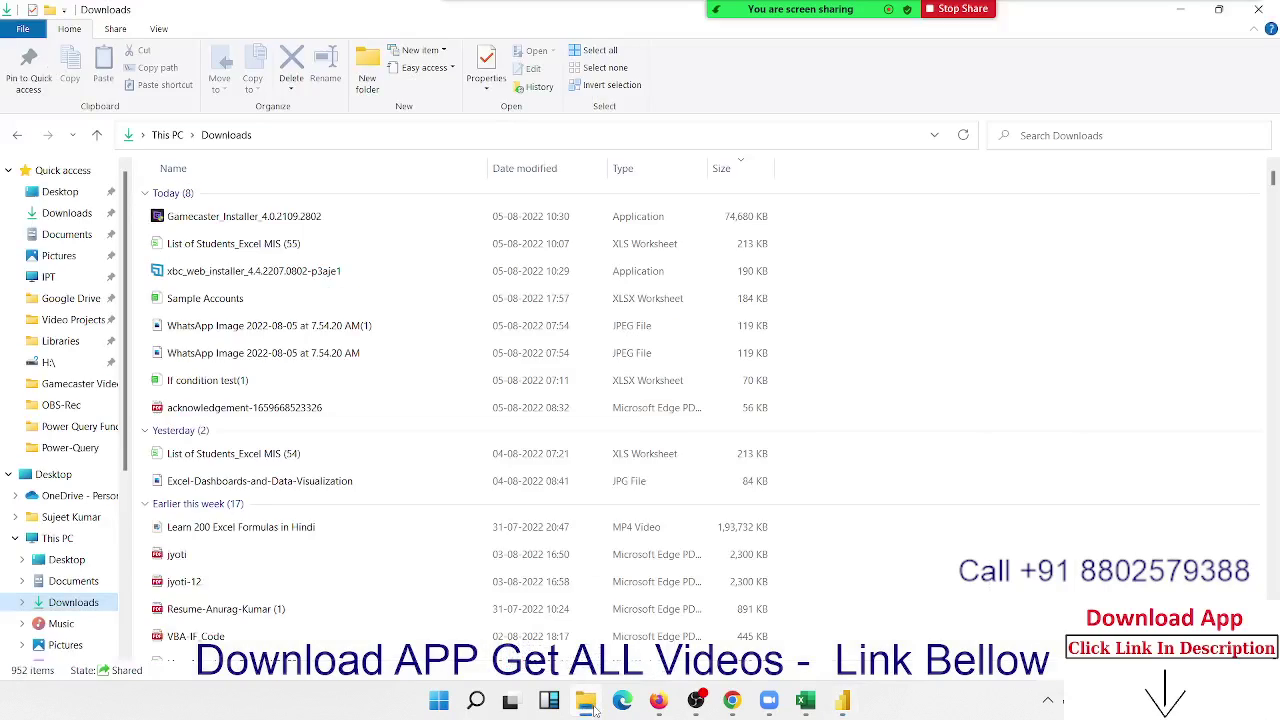
# Browse File Explorer to G:\Power-Query, peek into Data, and select the Data text file
pyautogui.click(80, 426)
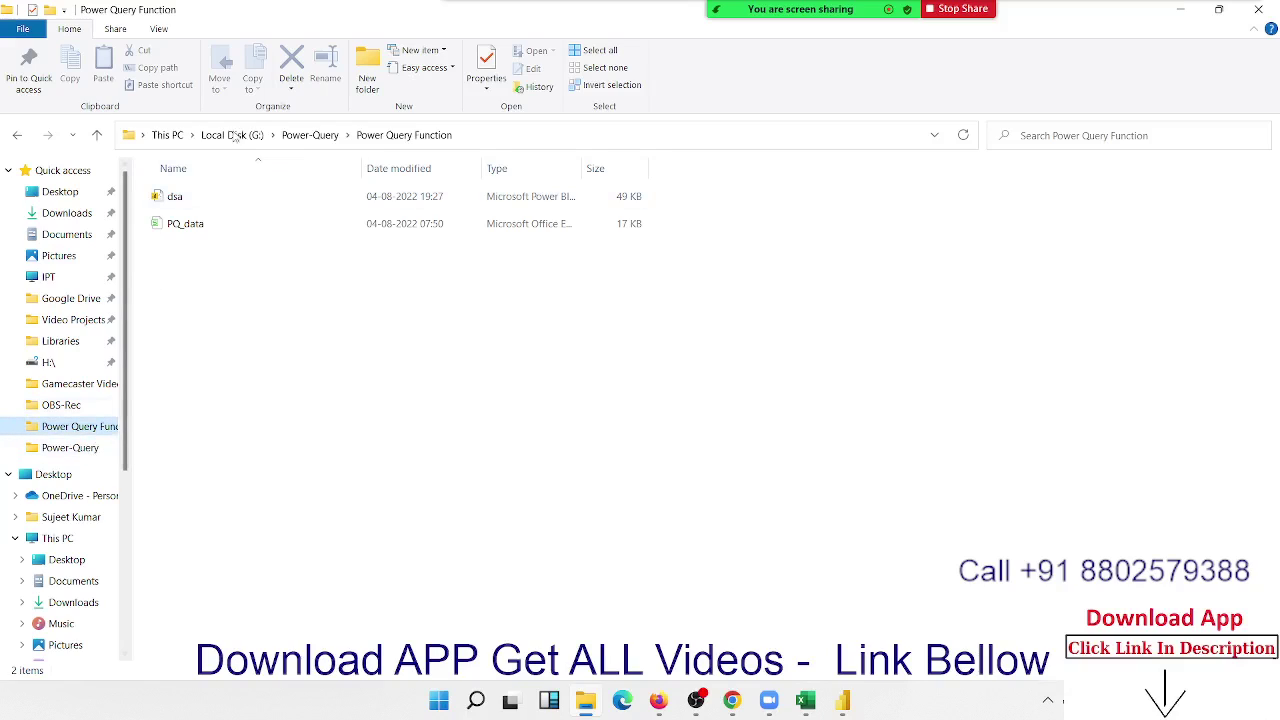
pyautogui.click(310, 135)
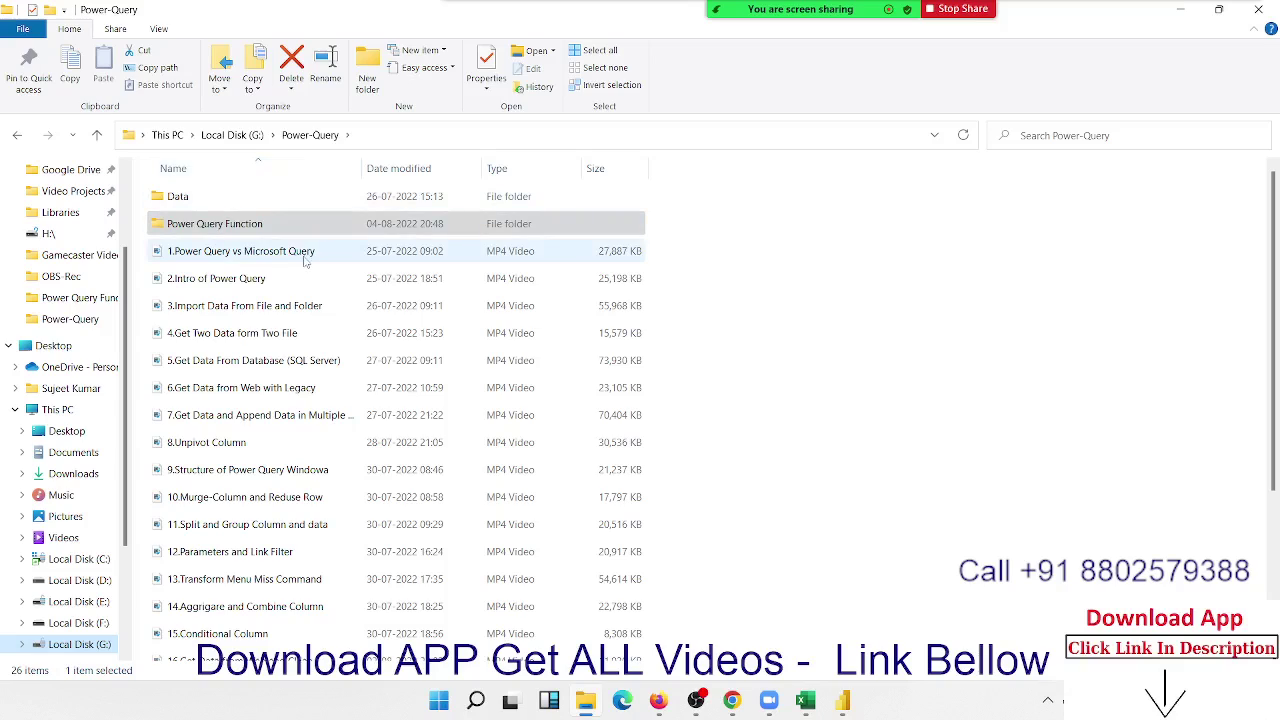
pyautogui.doubleClick(234, 198)
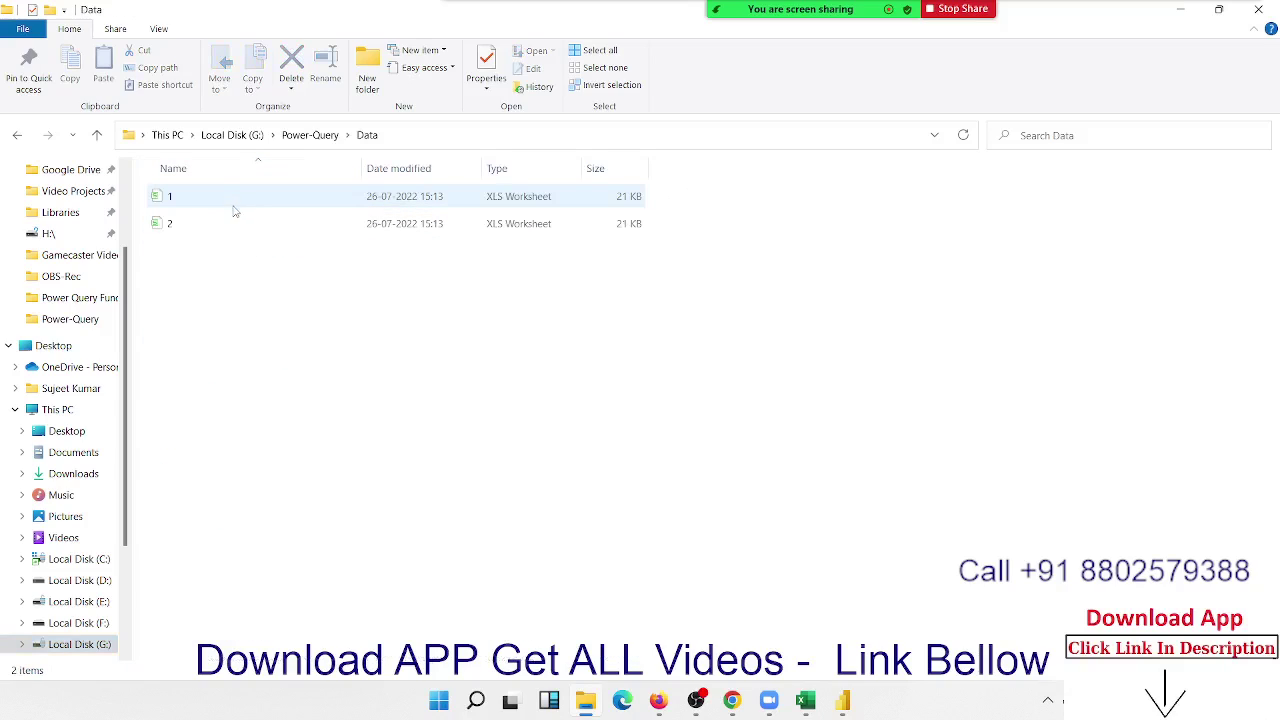
pyautogui.click(97, 134)
pyautogui.scroll(-3, 358, 535)
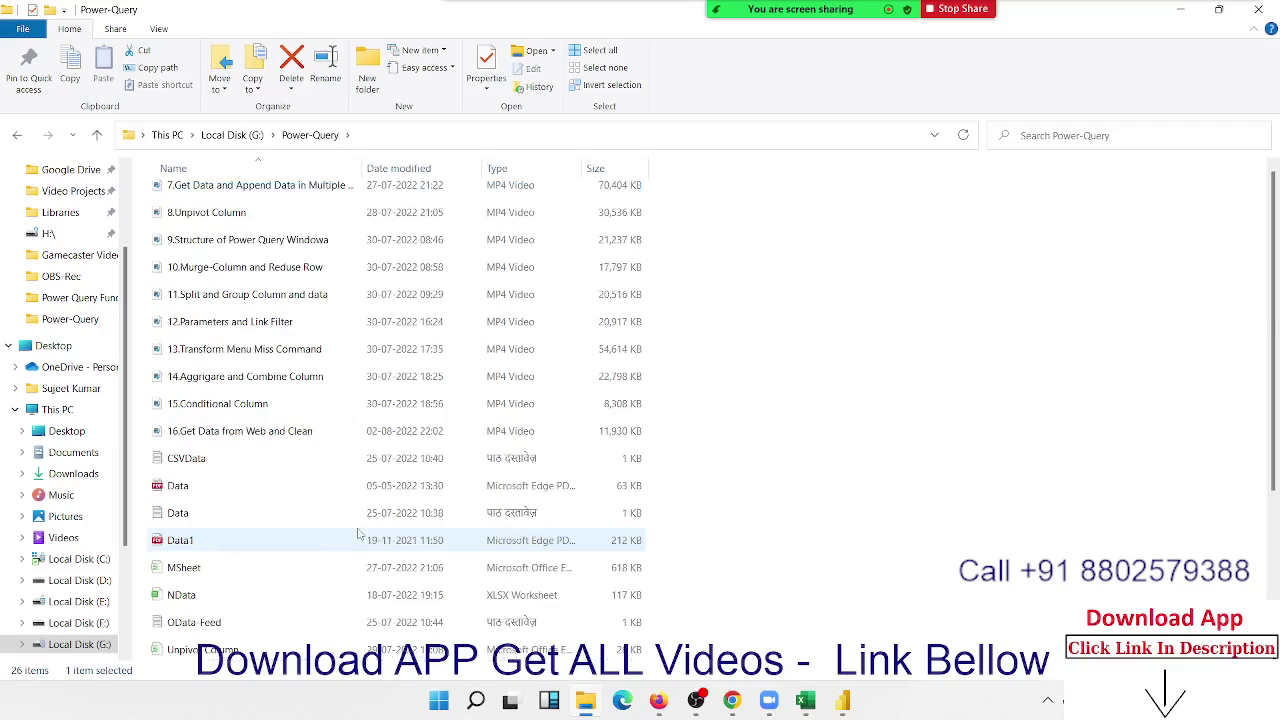
pyautogui.click(218, 466)
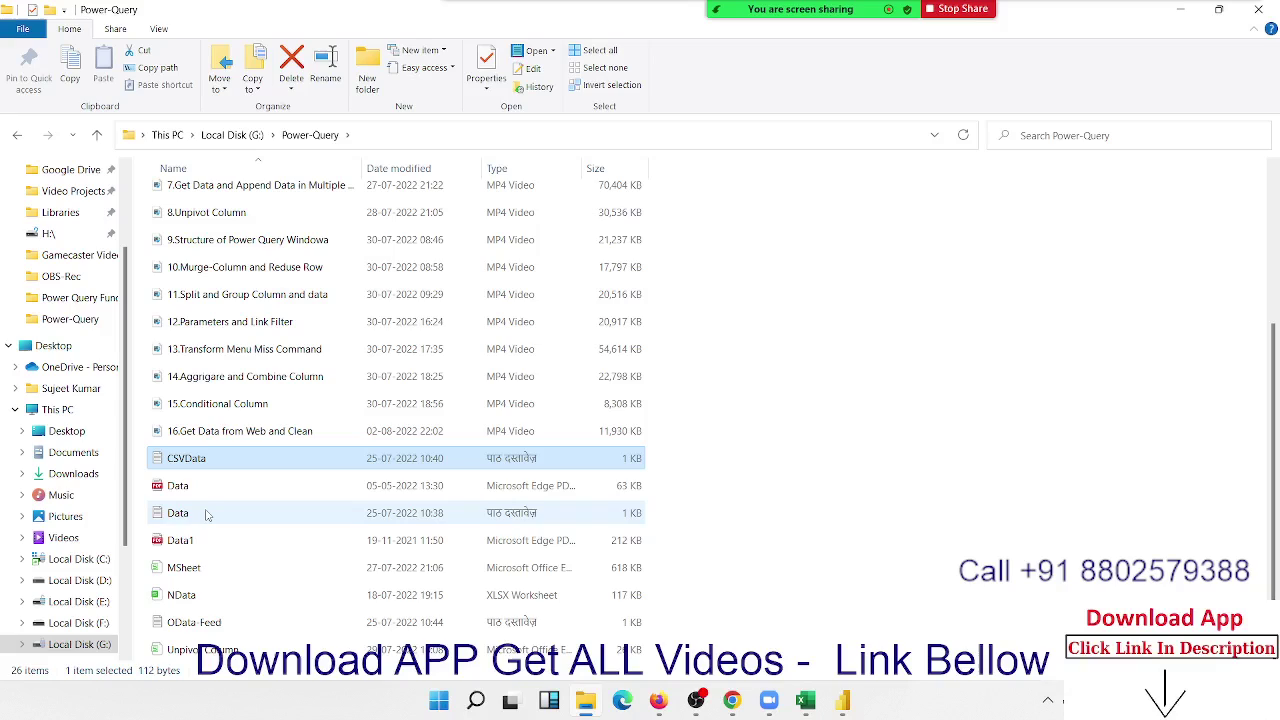
pyautogui.click(207, 514)
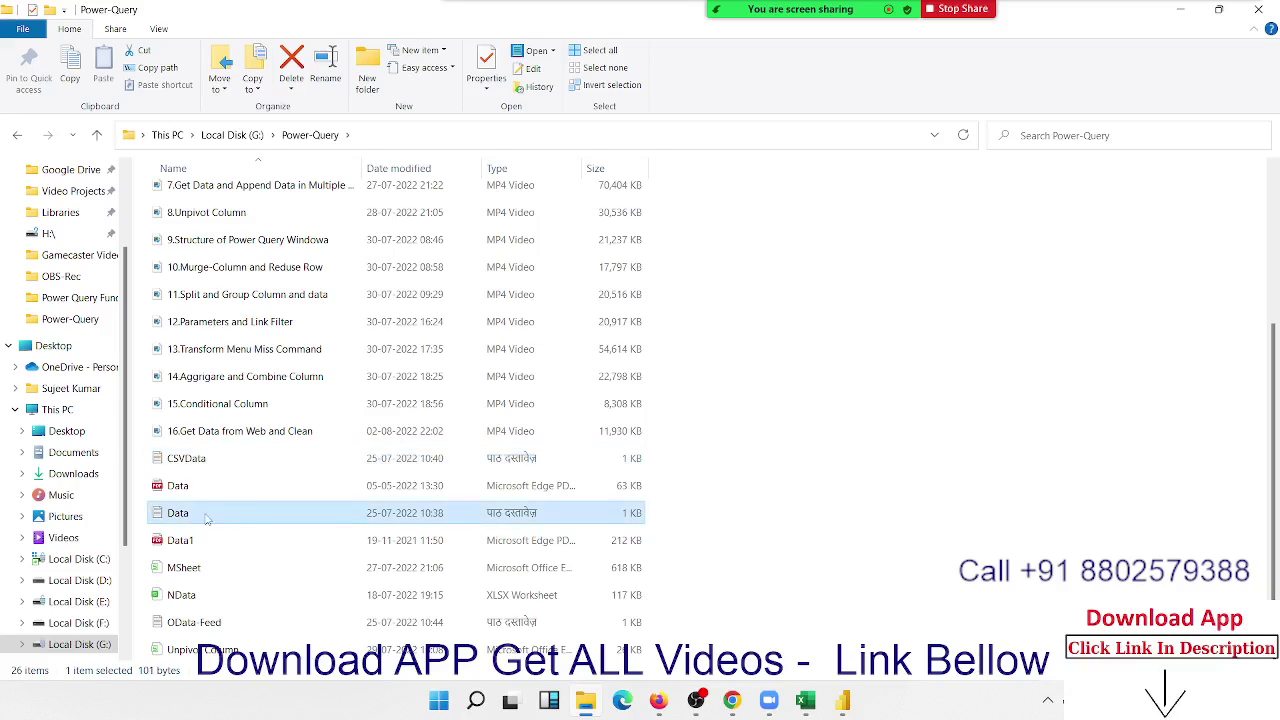
# View the Data text file's contents in Notepad, then close it
pyautogui.doubleClick(207, 515)
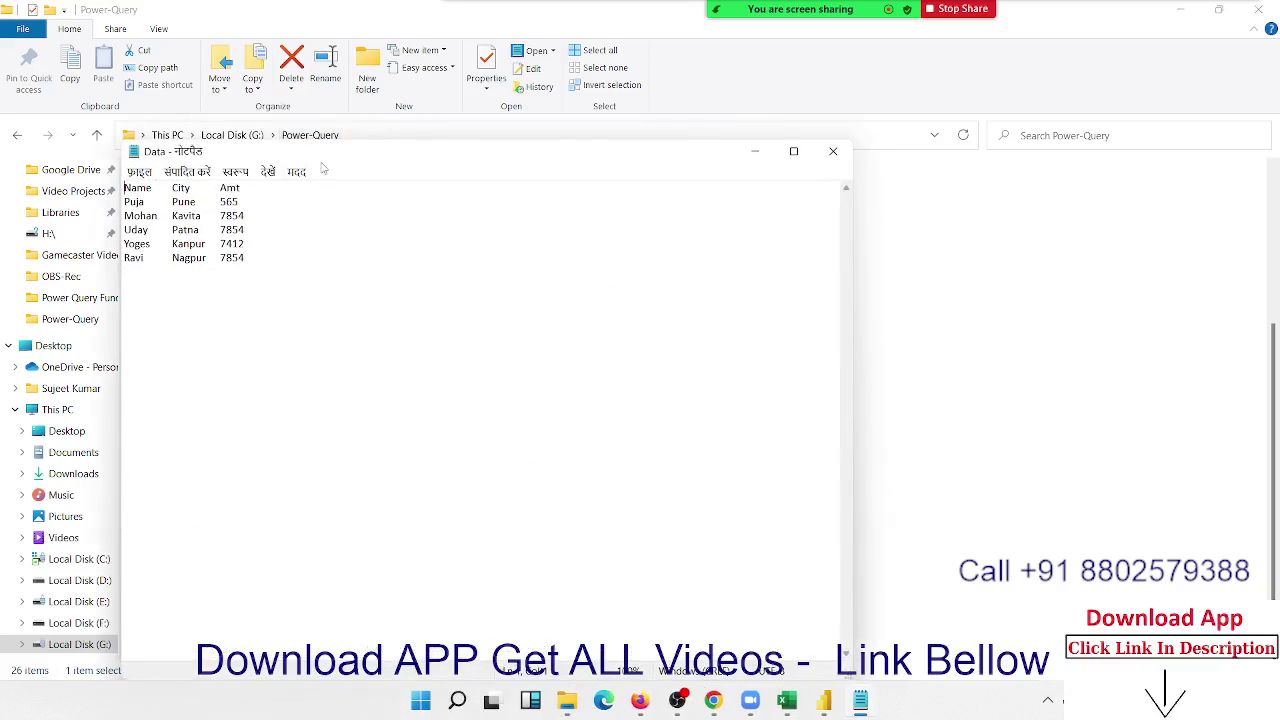
pyautogui.moveTo(323, 152); pyautogui.dragTo(761, 136)
pyautogui.doubleClick(572, 174)
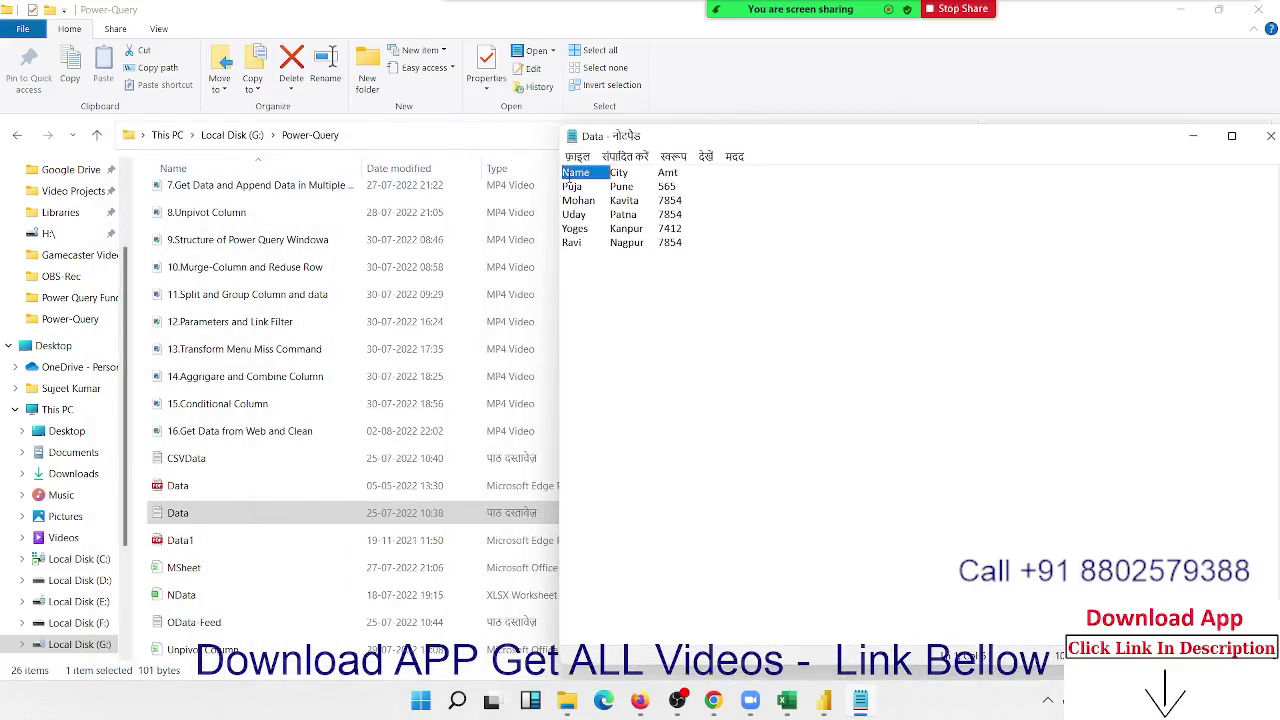
pyautogui.click(591, 173)
pyautogui.click(1271, 135)
# Inspect CSVData's comma-separated Name,Roll,City,Amt rows in Notepad, close it, and return to Power BI
pyautogui.doubleClick(178, 458)
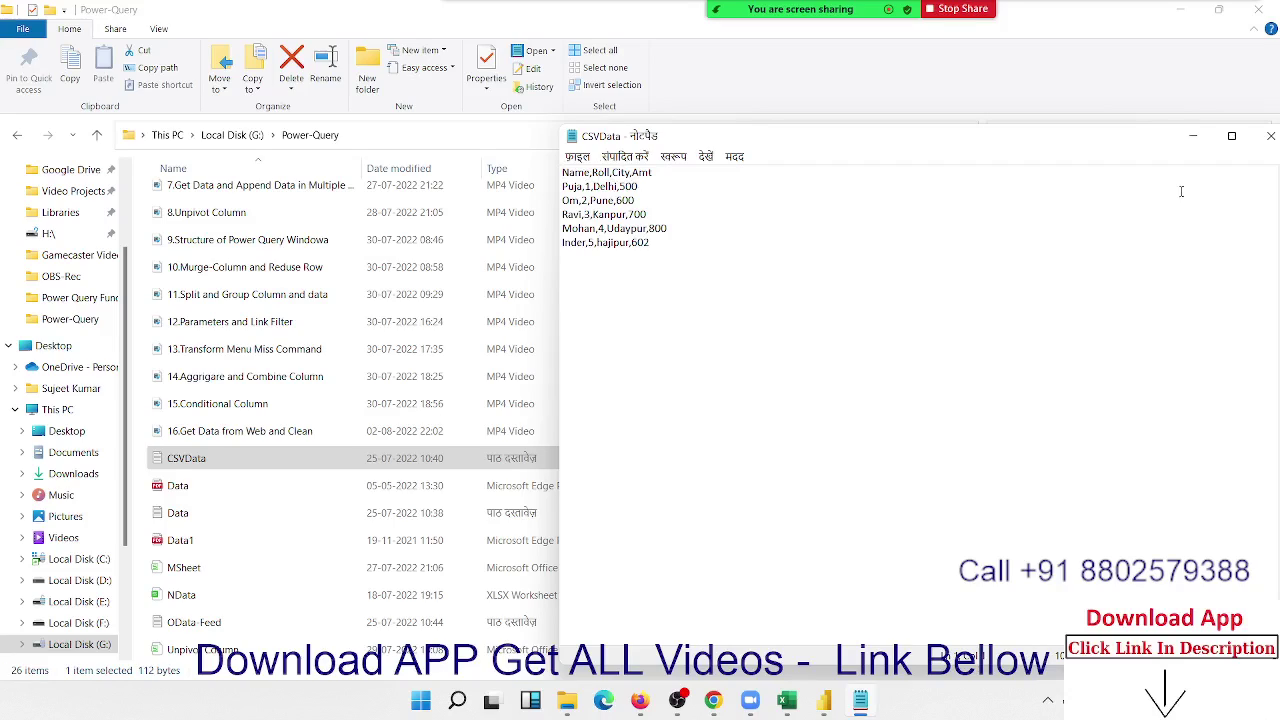
pyautogui.click(1270, 135)
pyautogui.click(845, 702)
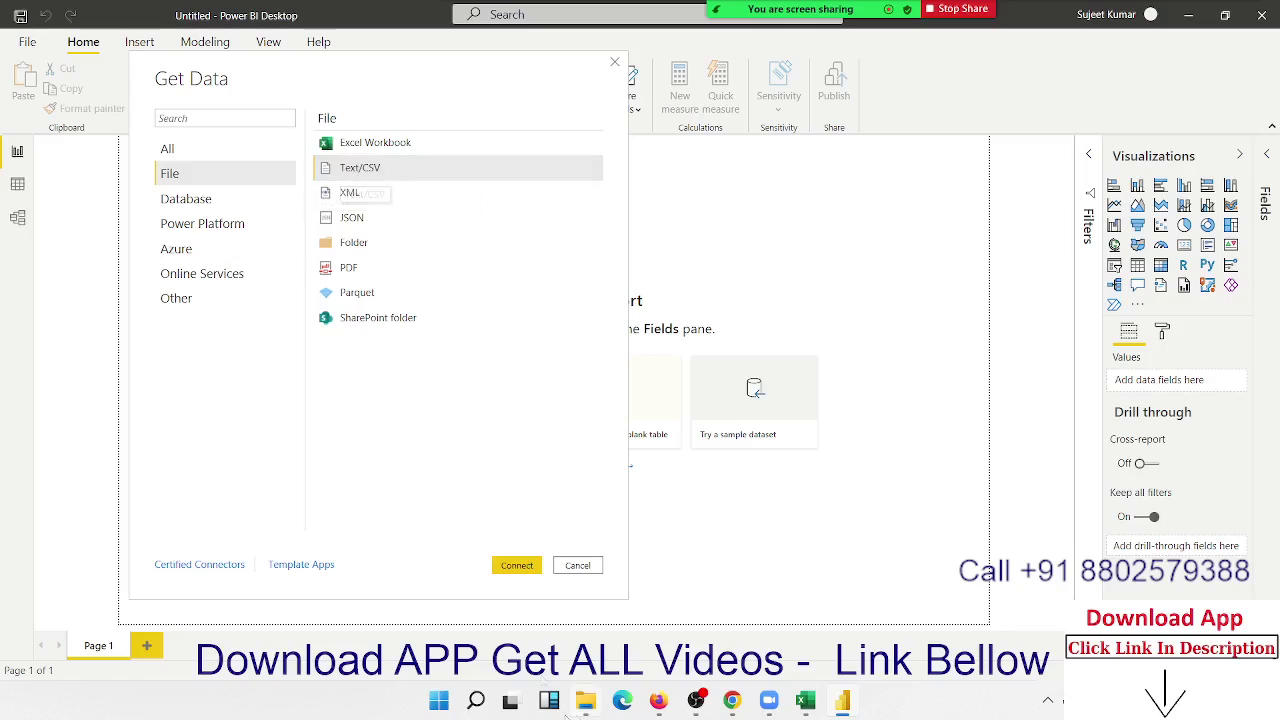
# Connect with Text/CSV and open CSVData from G:\Power-Query to preview its columns
pyautogui.click(510, 567)
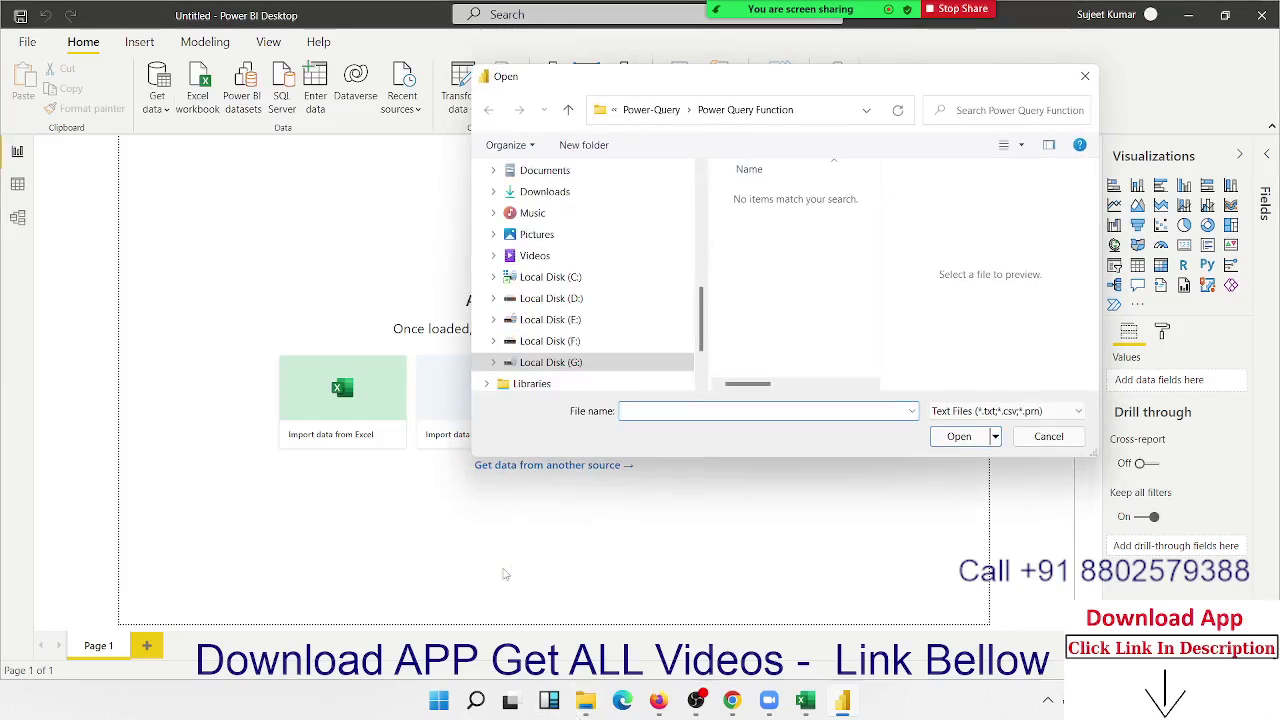
pyautogui.click(553, 362)
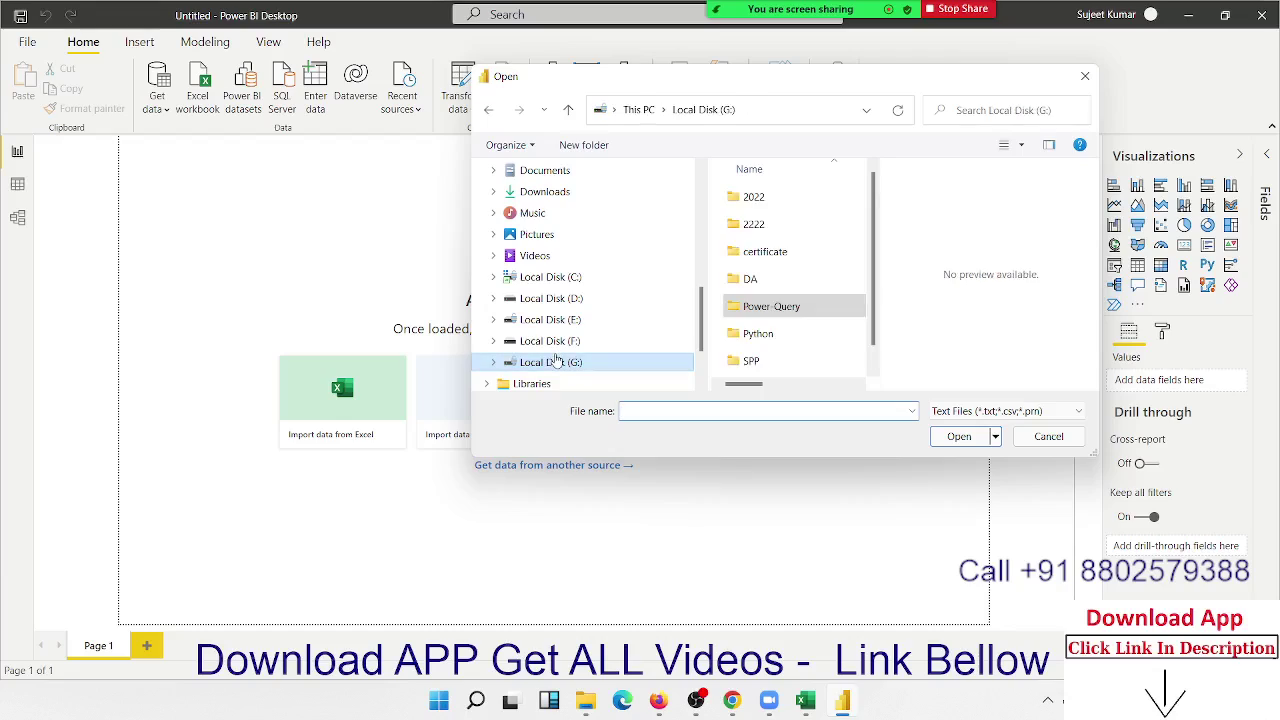
pyautogui.scroll(-1, 783, 336)
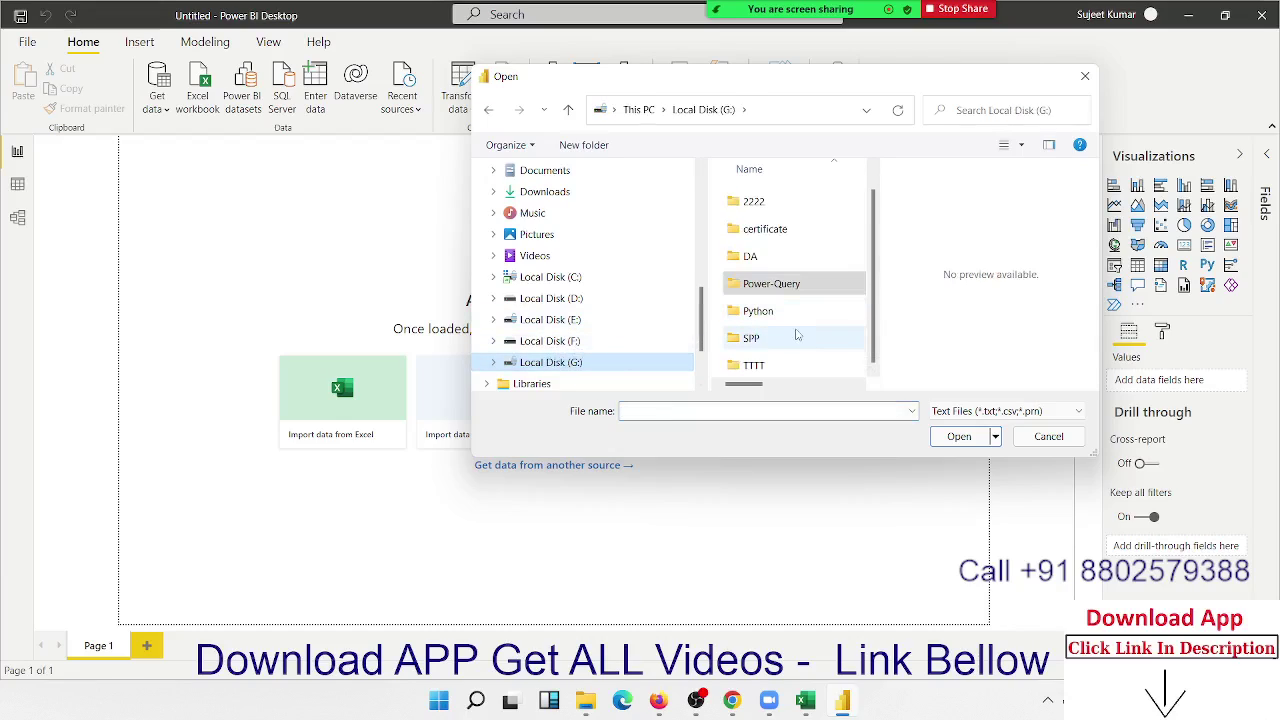
pyautogui.scroll(1, 797, 335)
pyautogui.doubleClick(786, 305)
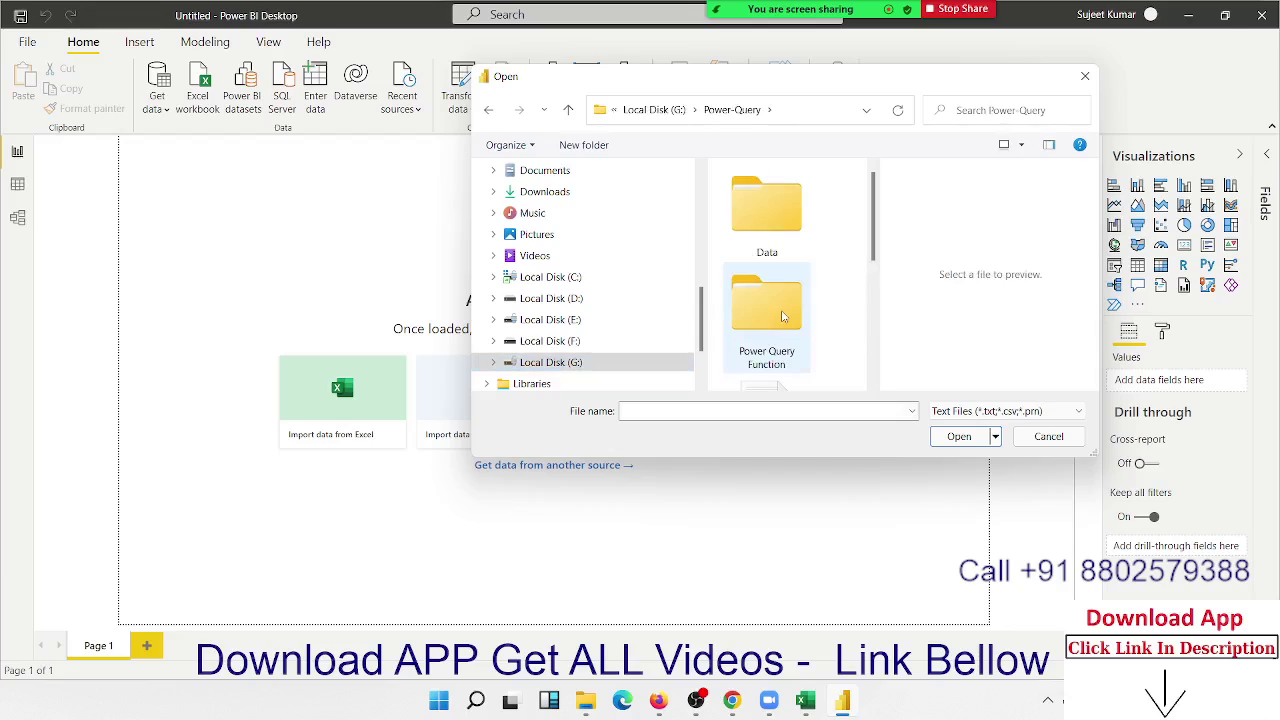
pyautogui.scroll(-3, 783, 316)
pyautogui.scroll(1, 782, 326)
pyautogui.click(786, 190)
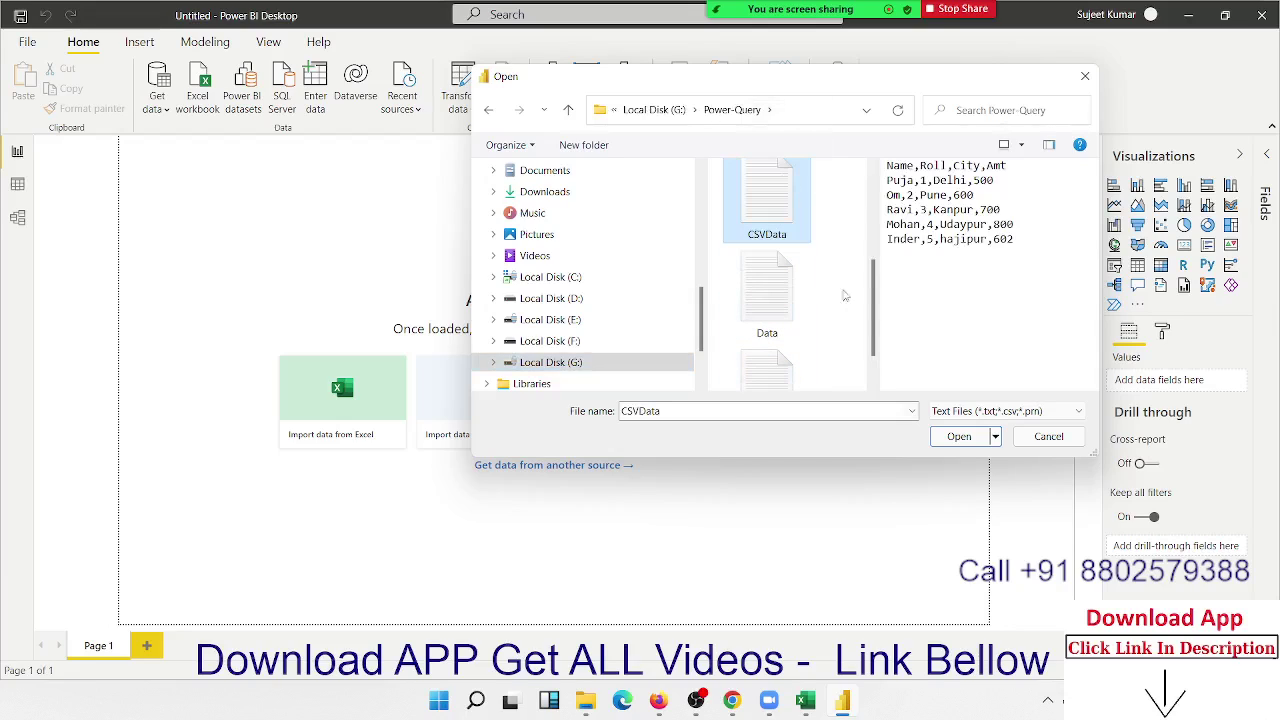
pyautogui.click(958, 436)
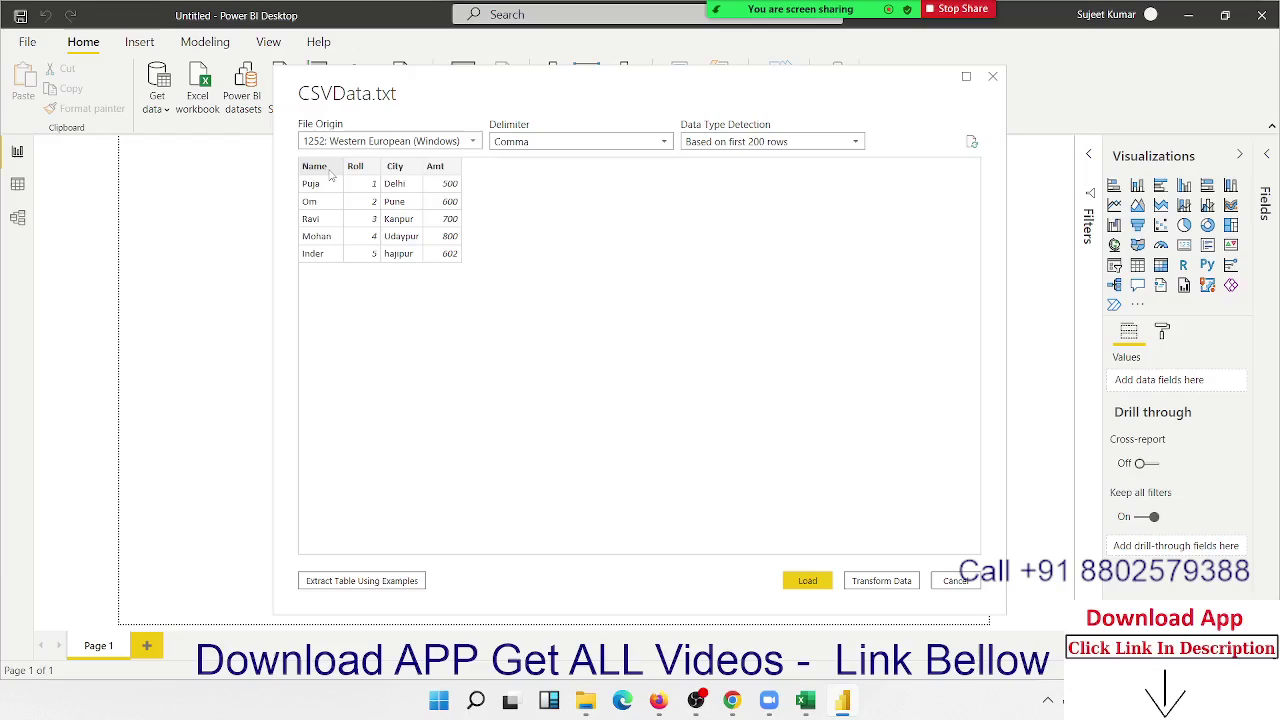
# Keep Comma as the delimiter and load the CSVData table
pyautogui.click(664, 148)
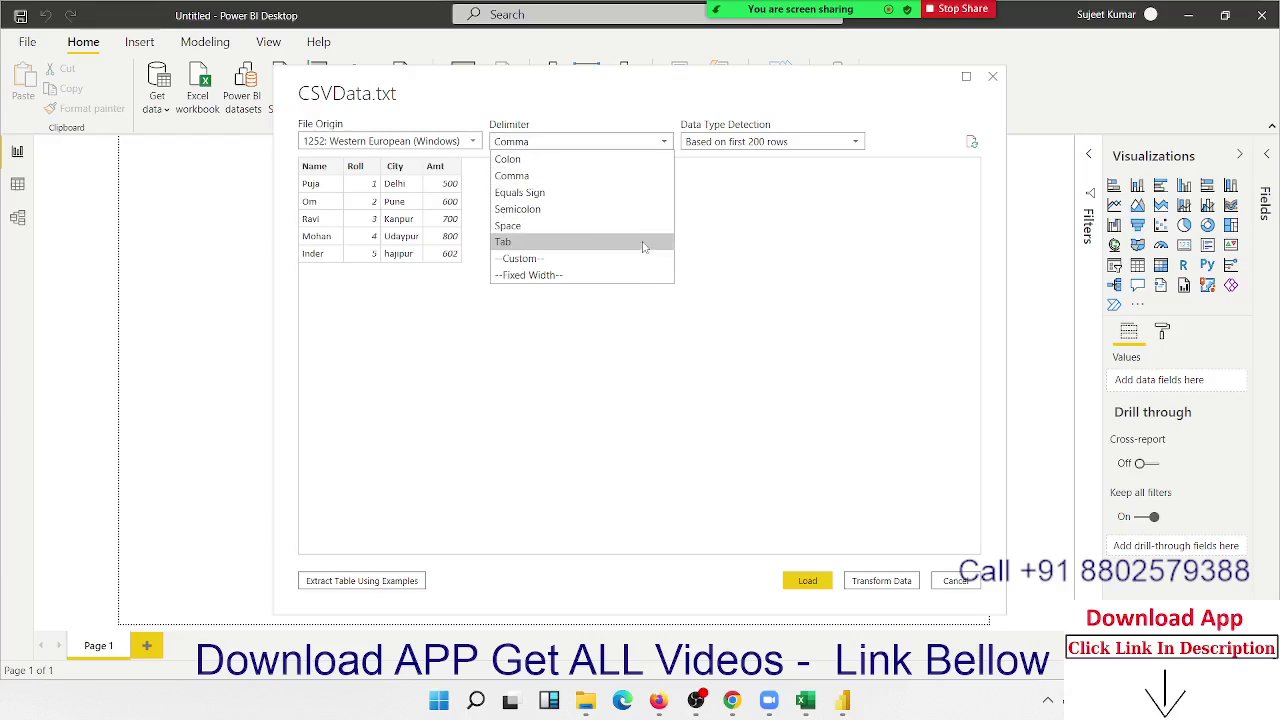
pyautogui.click(842, 321)
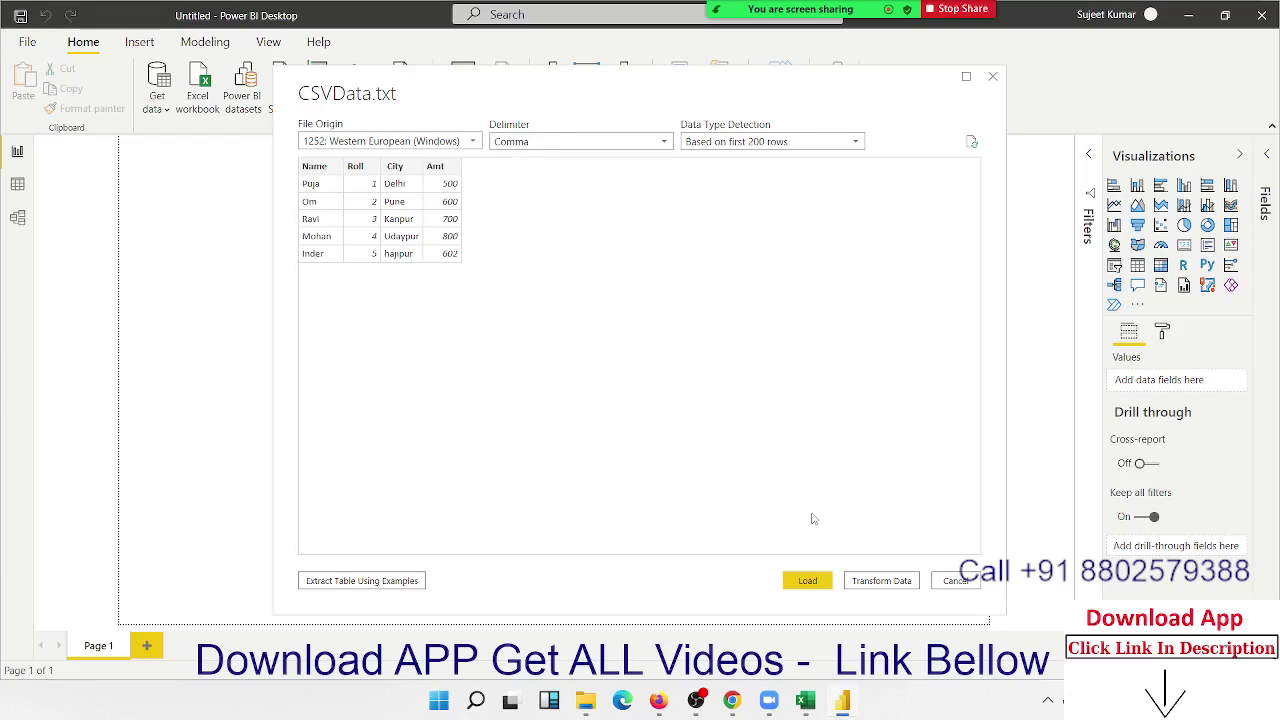
pyautogui.click(809, 584)
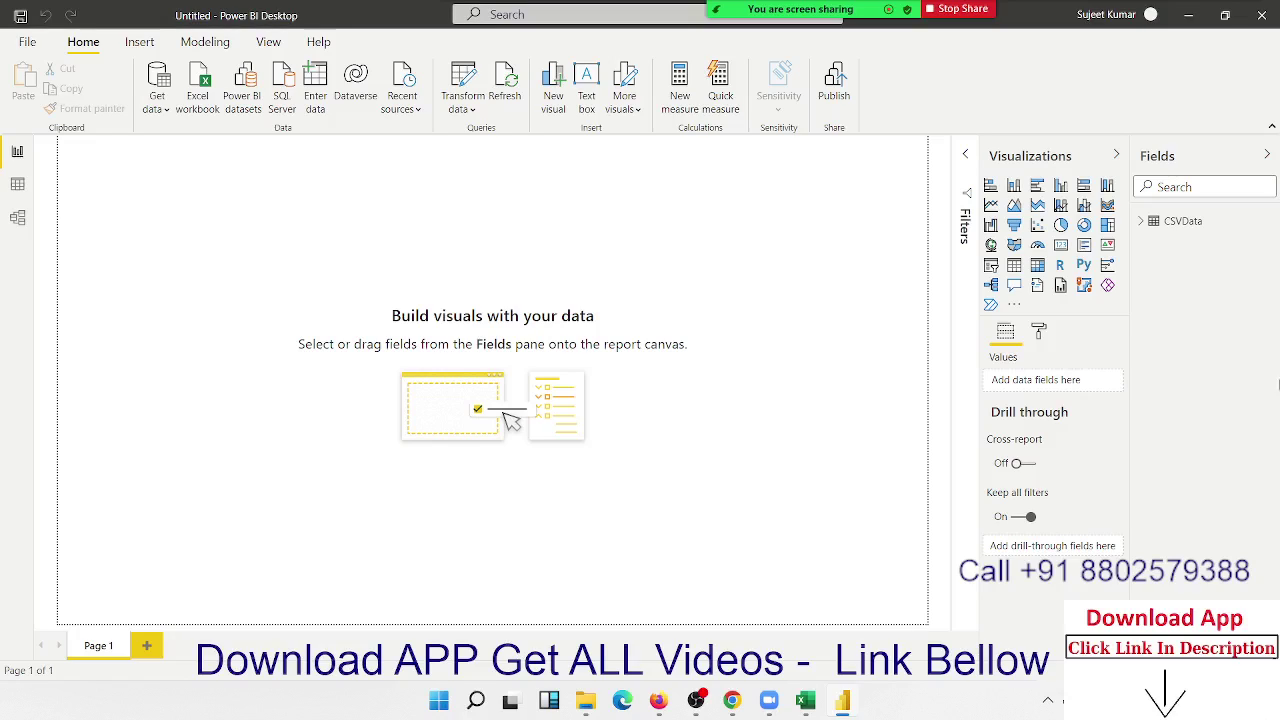
pyautogui.click(17, 184)
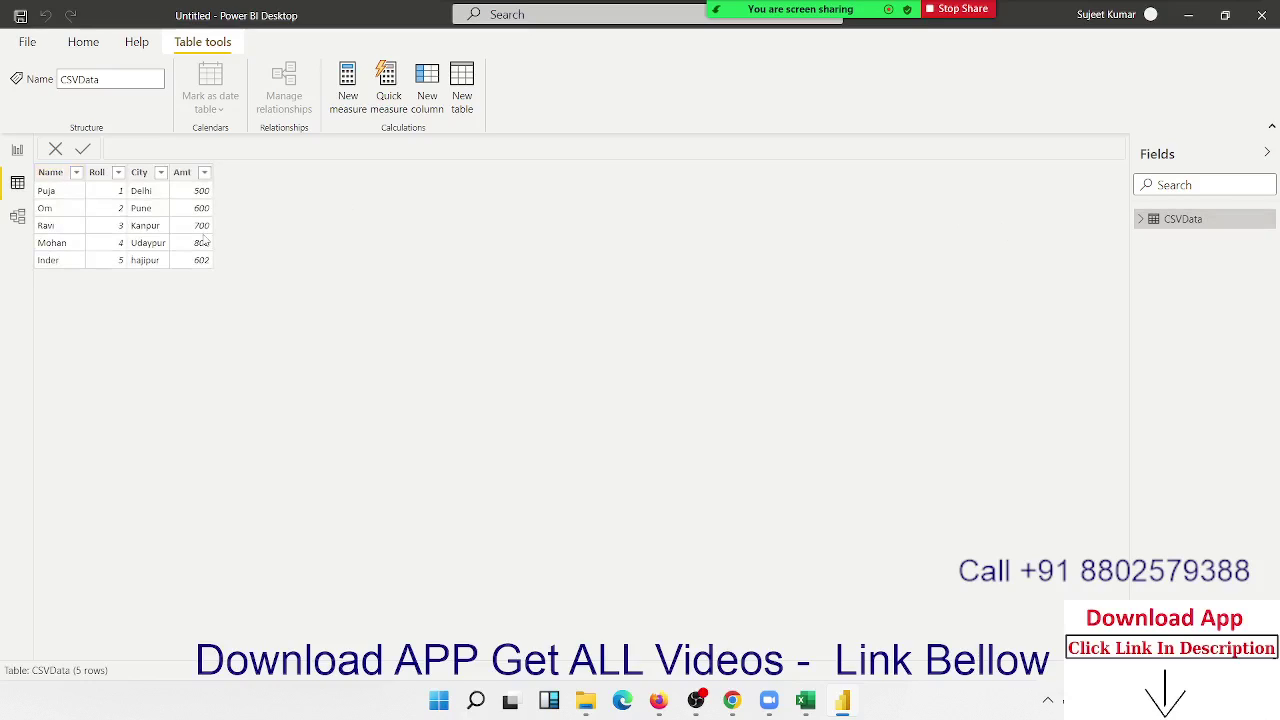
pyautogui.click(17, 153)
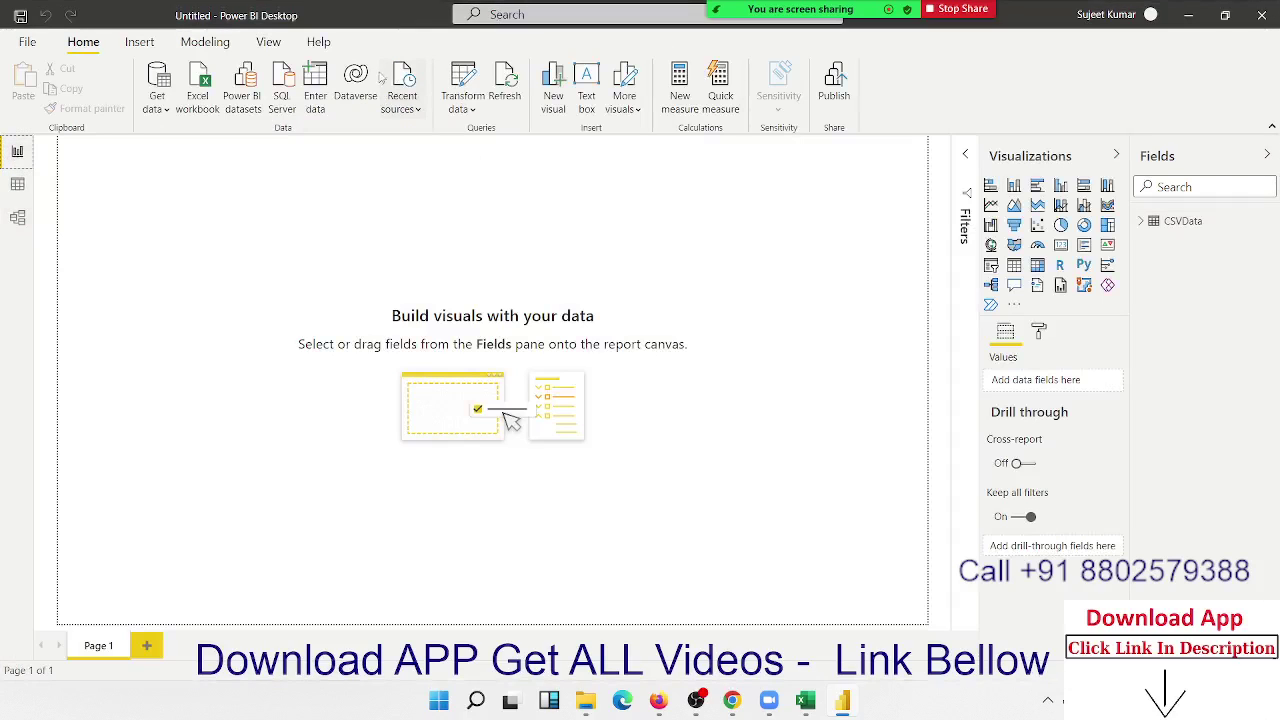
# Choose the Text/CSV connector from the full Get Data catalogue and connect
pyautogui.click(157, 100)
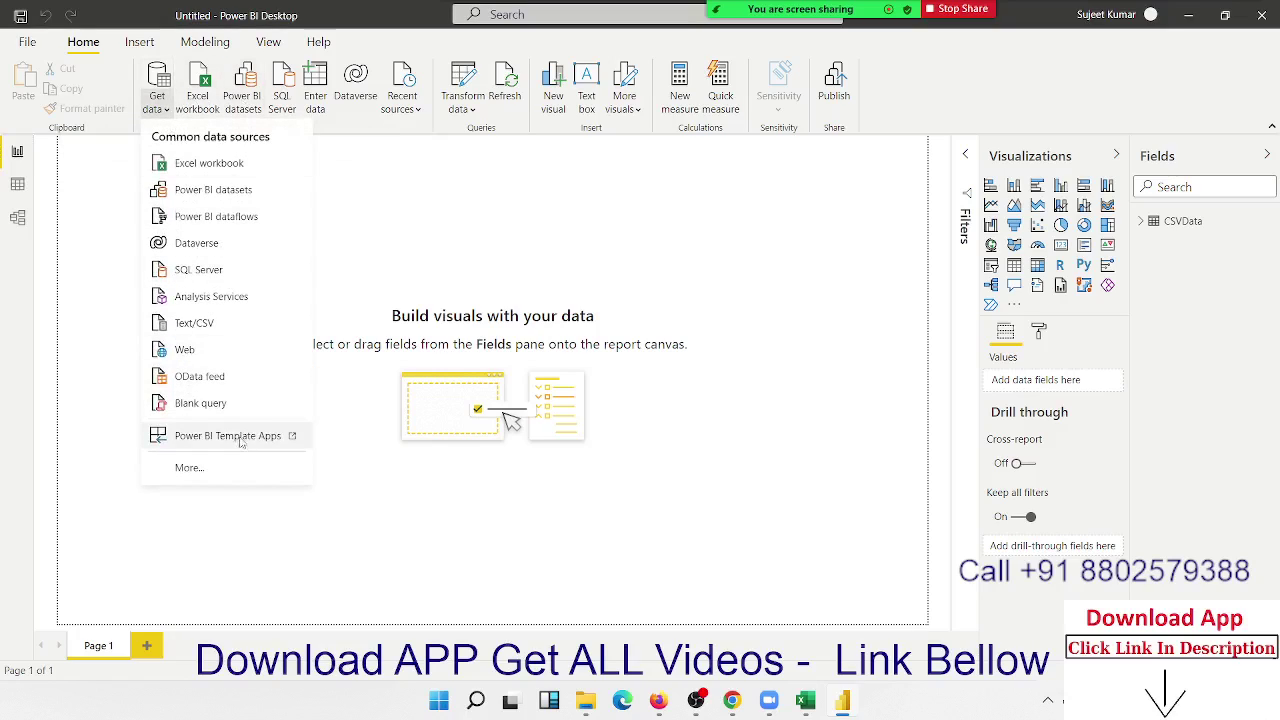
pyautogui.click(222, 476)
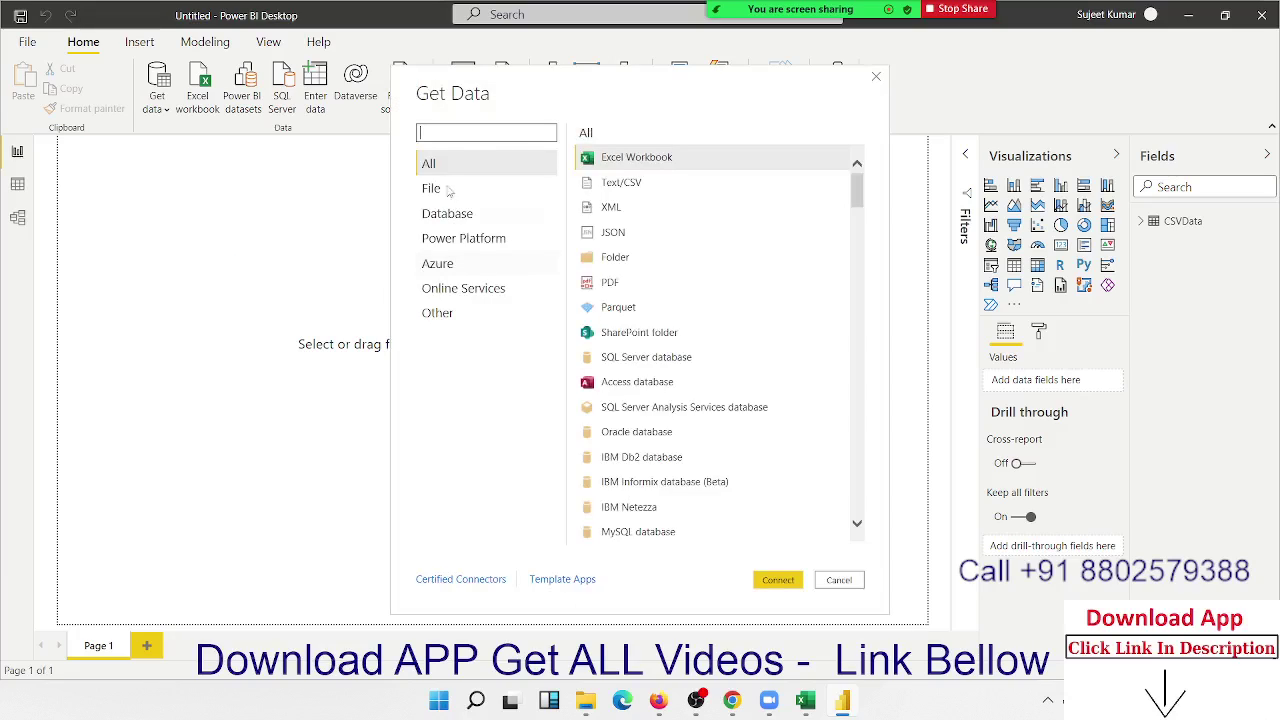
pyautogui.click(602, 185)
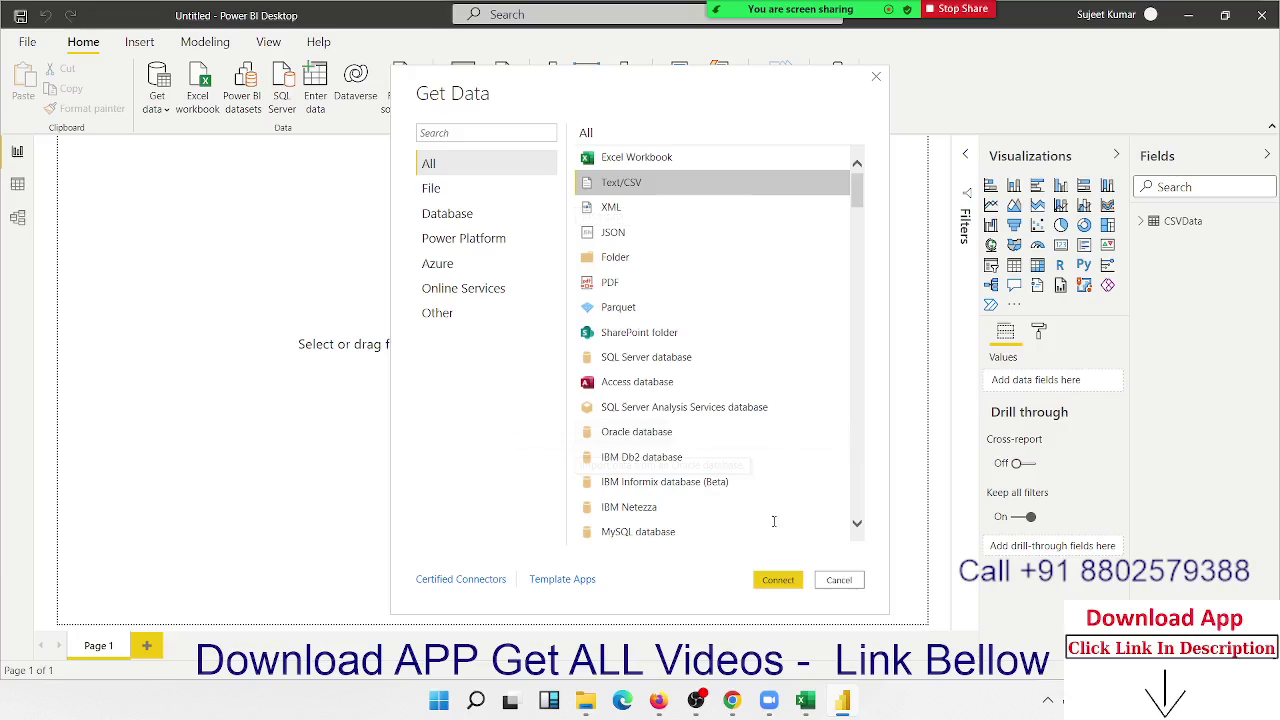
pyautogui.click(789, 584)
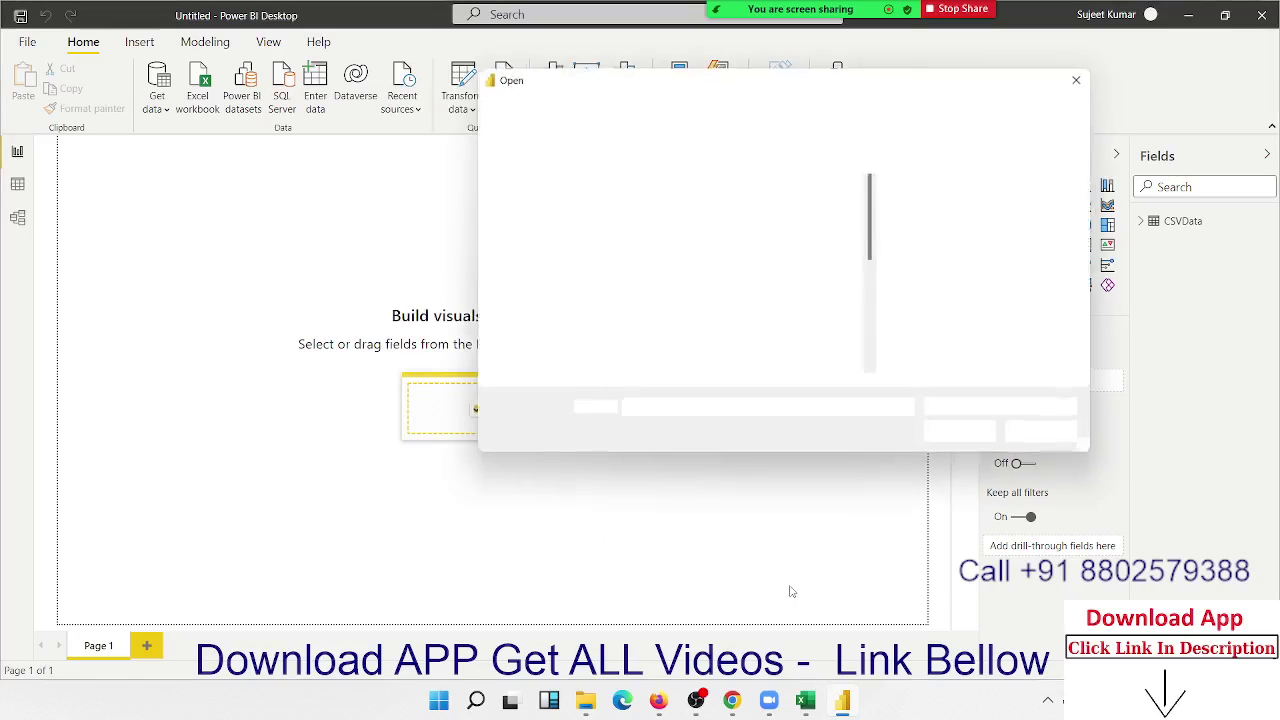
# Open the Data file from the Power-Query folder for a tab-delimited preview
pyautogui.scroll(-2, 765, 350)
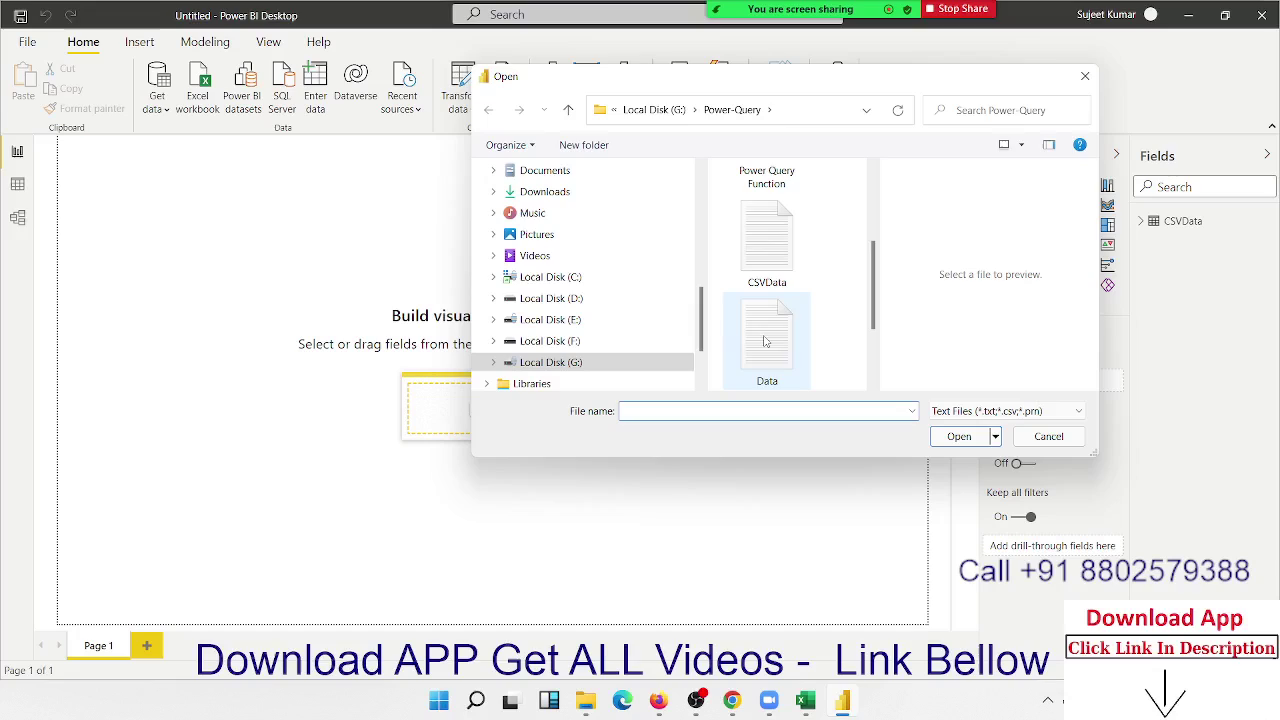
pyautogui.scroll(2, 765, 350)
pyautogui.scroll(-2, 765, 350)
pyautogui.scroll(-2, 767, 352)
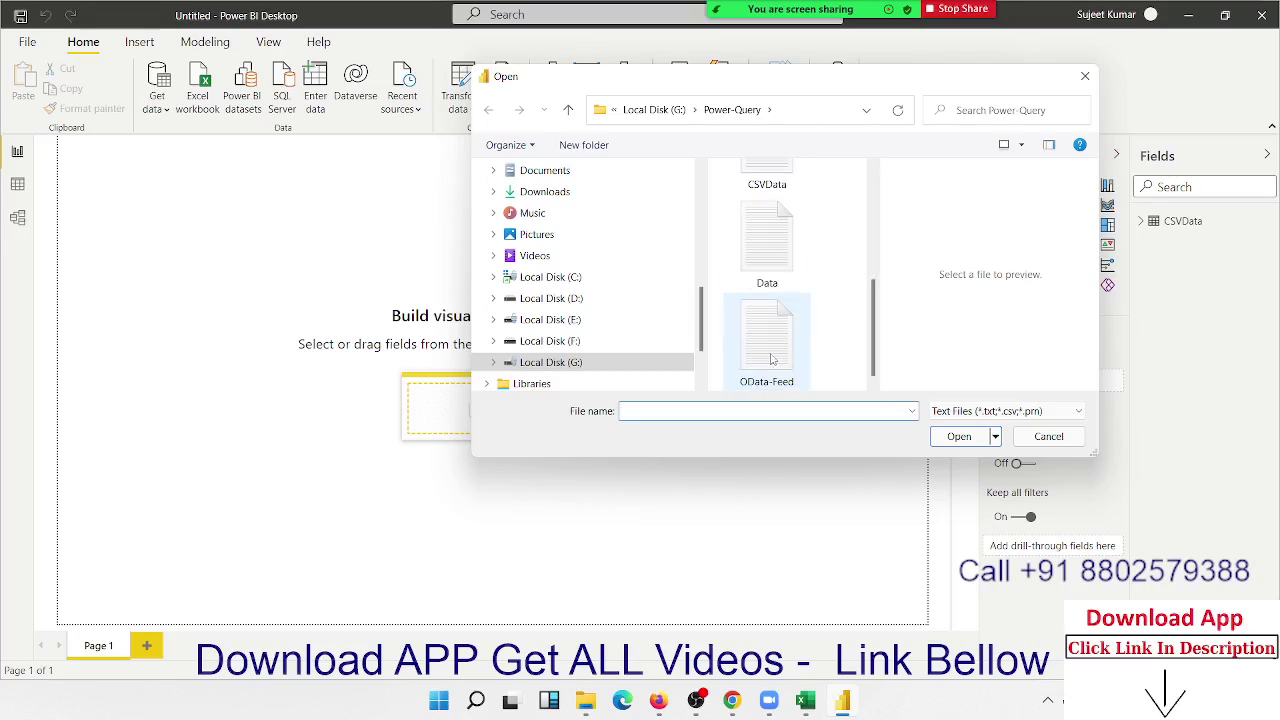
pyautogui.click(772, 276)
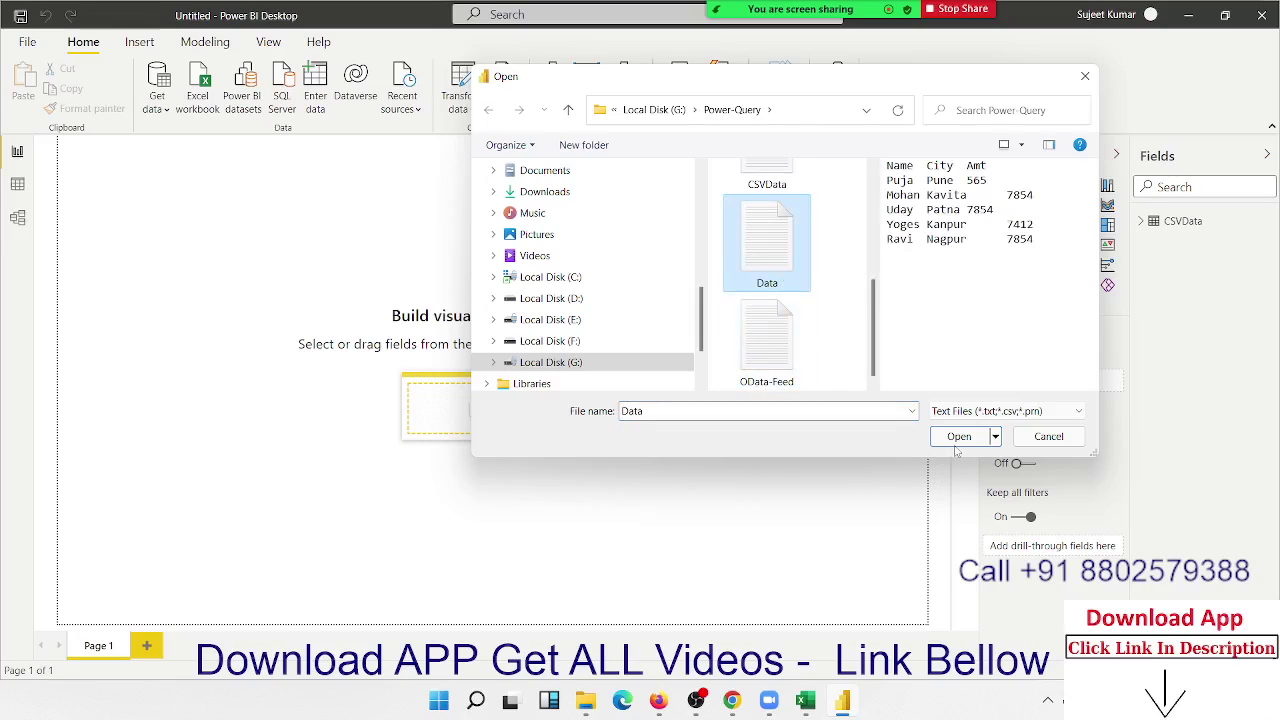
pyautogui.click(956, 446)
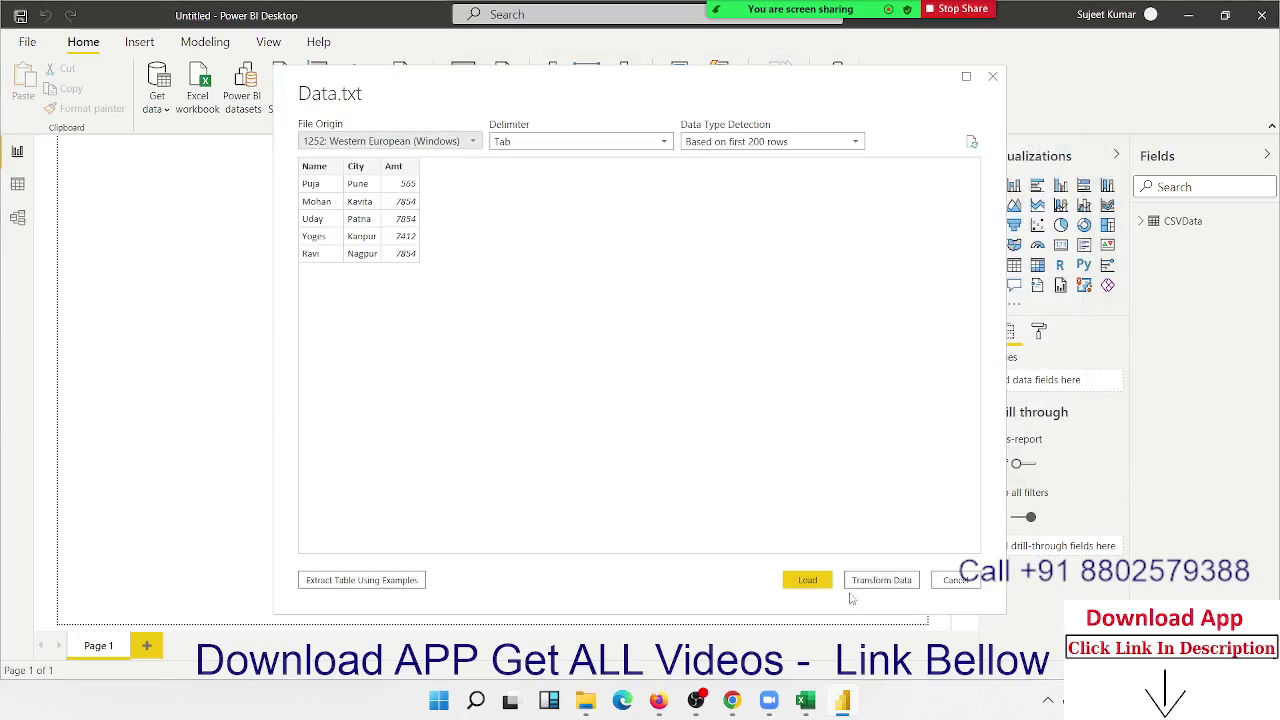
# Keep Tab as the delimiter and load the Data table alongside CSVData
pyautogui.click(816, 590)
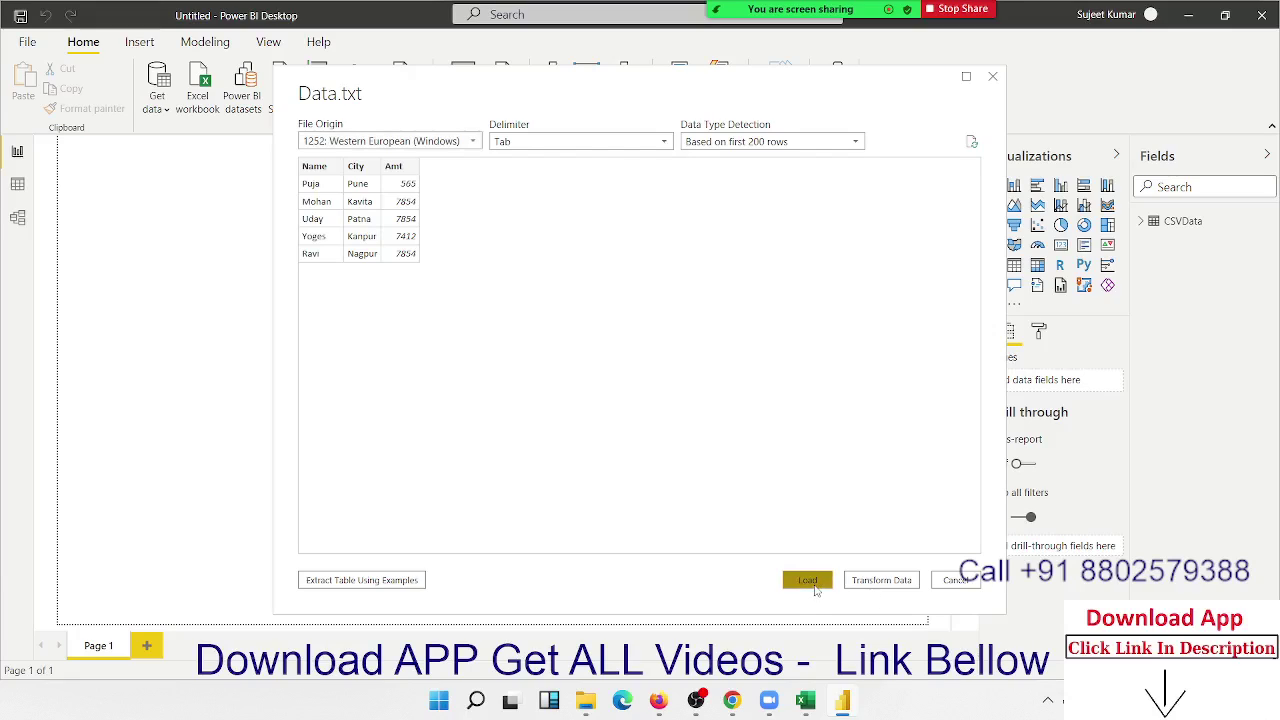
pyautogui.click(515, 143)
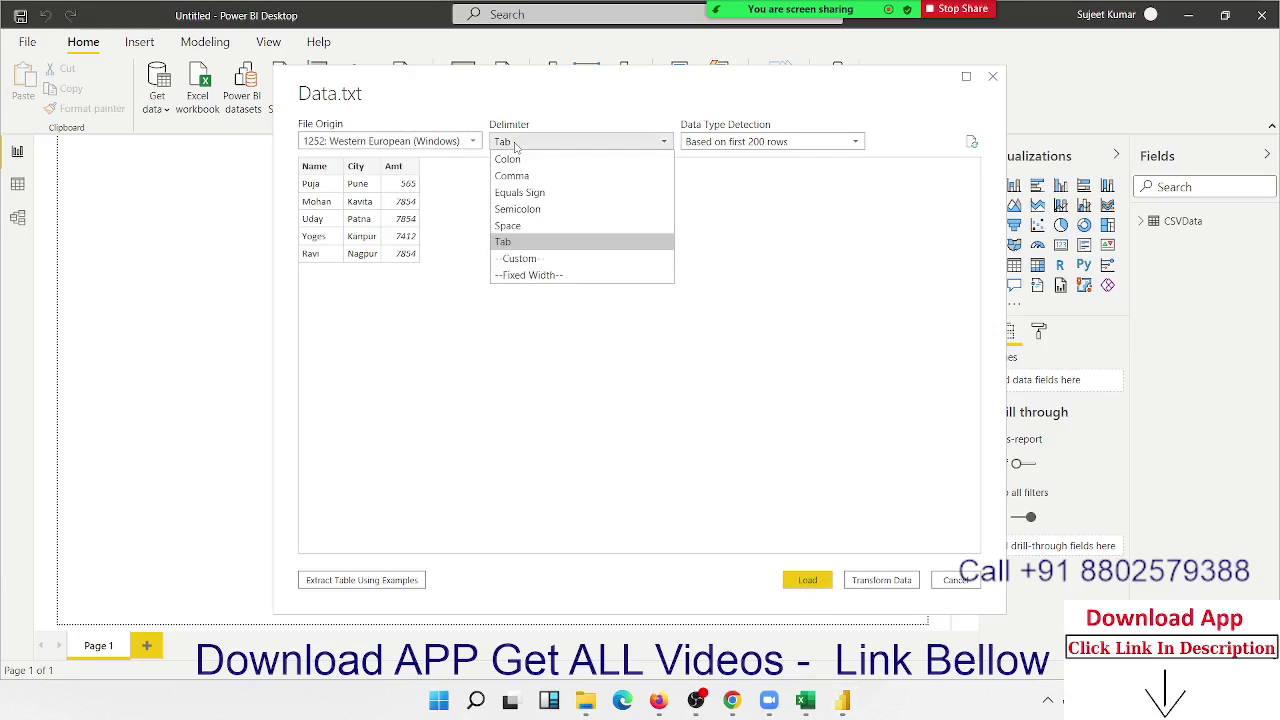
pyautogui.click(515, 143)
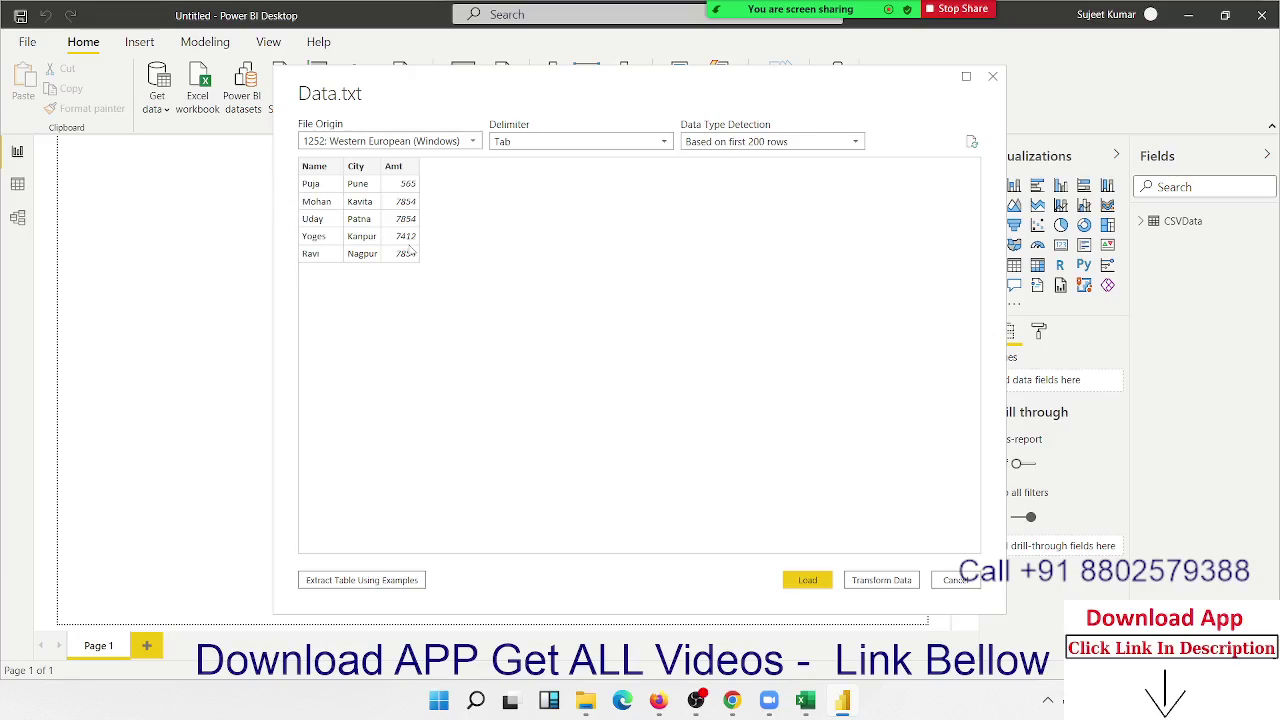
pyautogui.click(812, 584)
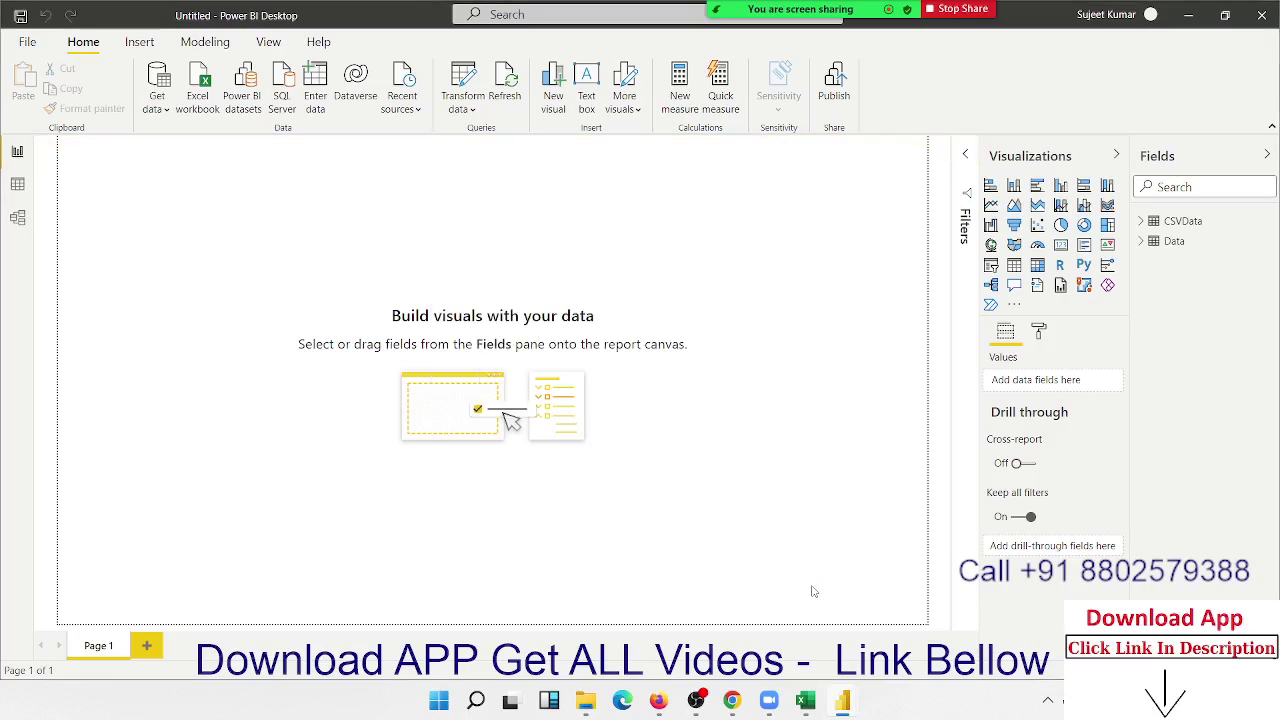
# Check CSVData's rows in Data view, then return to Report view and list data sources
pyautogui.click(22, 188)
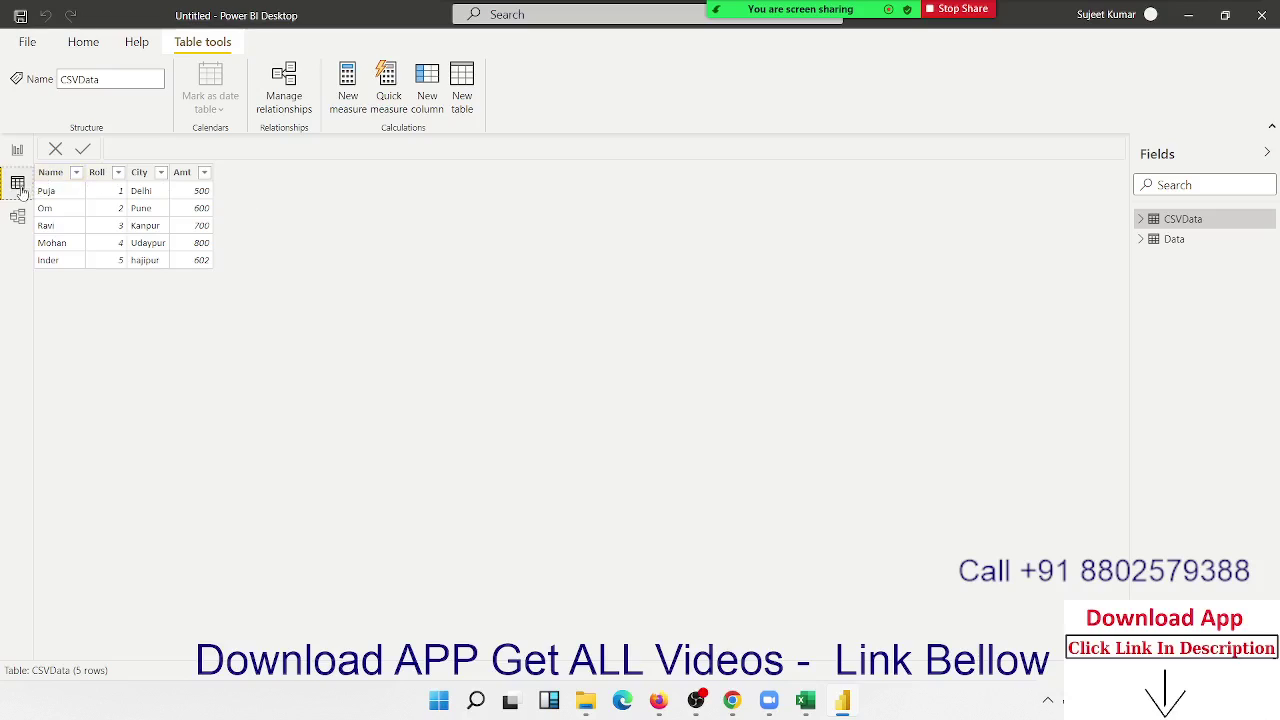
pyautogui.click(17, 155)
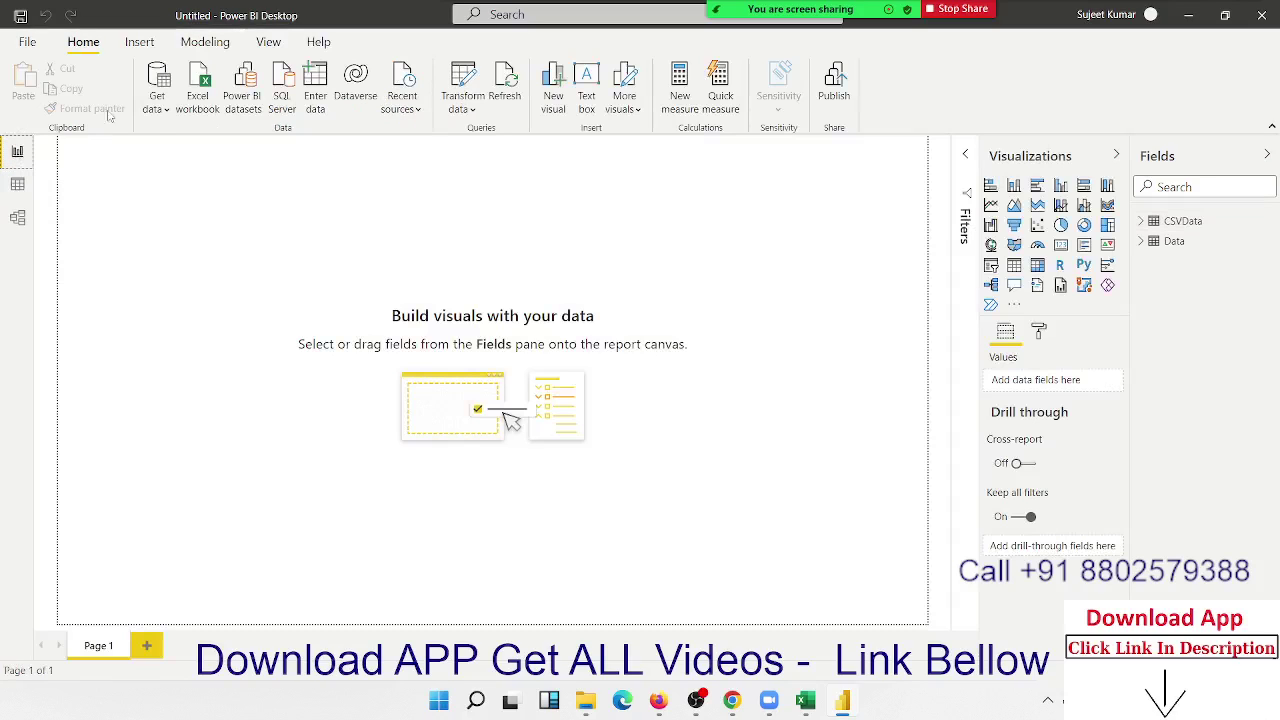
pyautogui.click(160, 105)
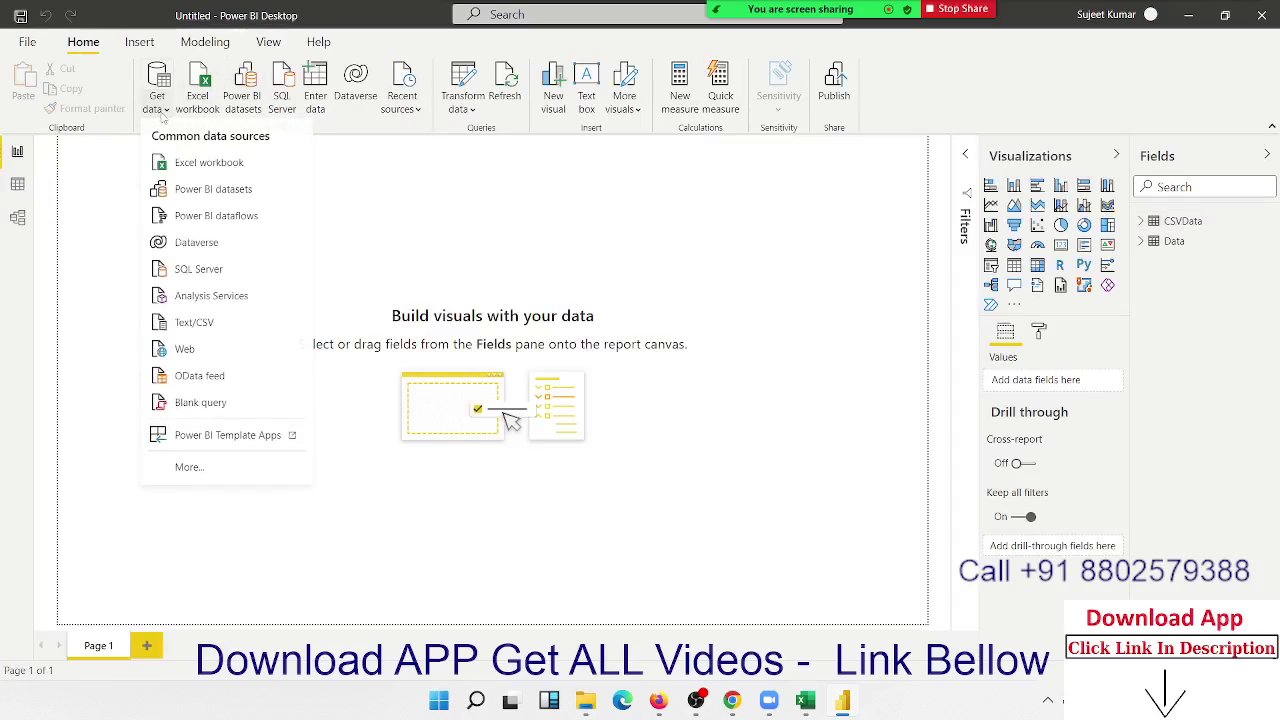
# Reopen the full connector catalogue, filter to File connectors, and select Folder
pyautogui.click(190, 468)
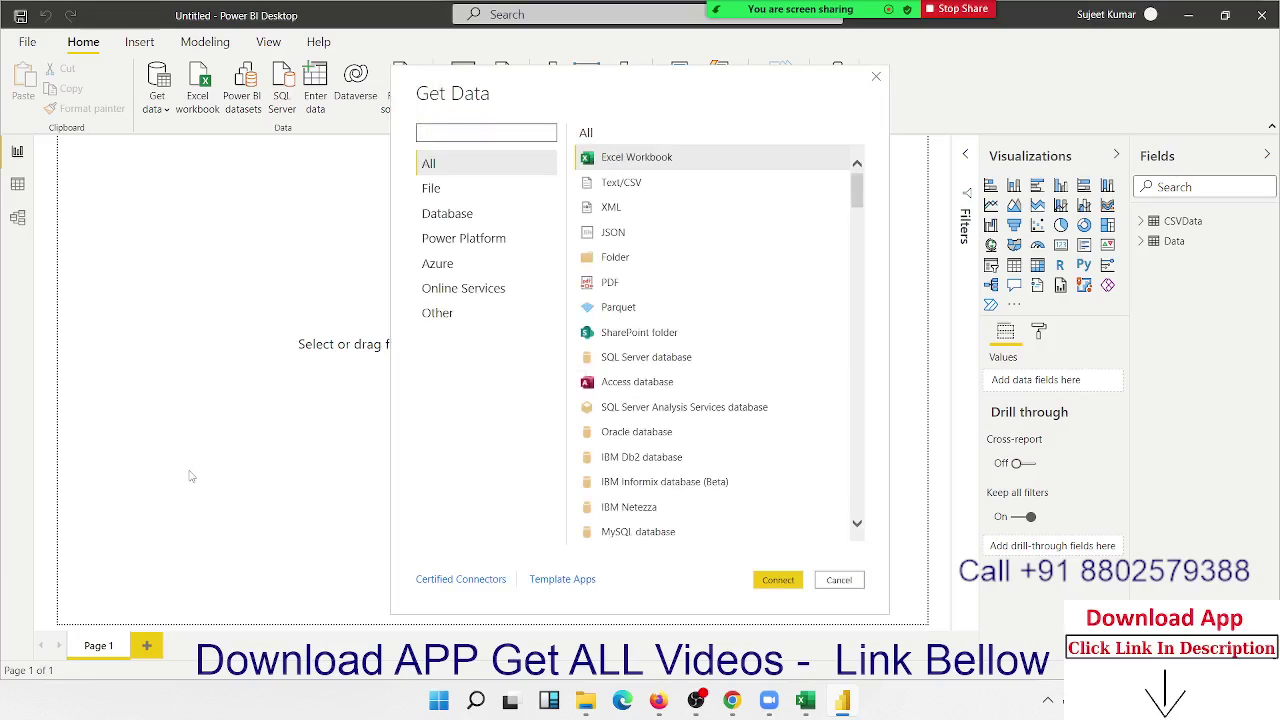
pyautogui.click(433, 190)
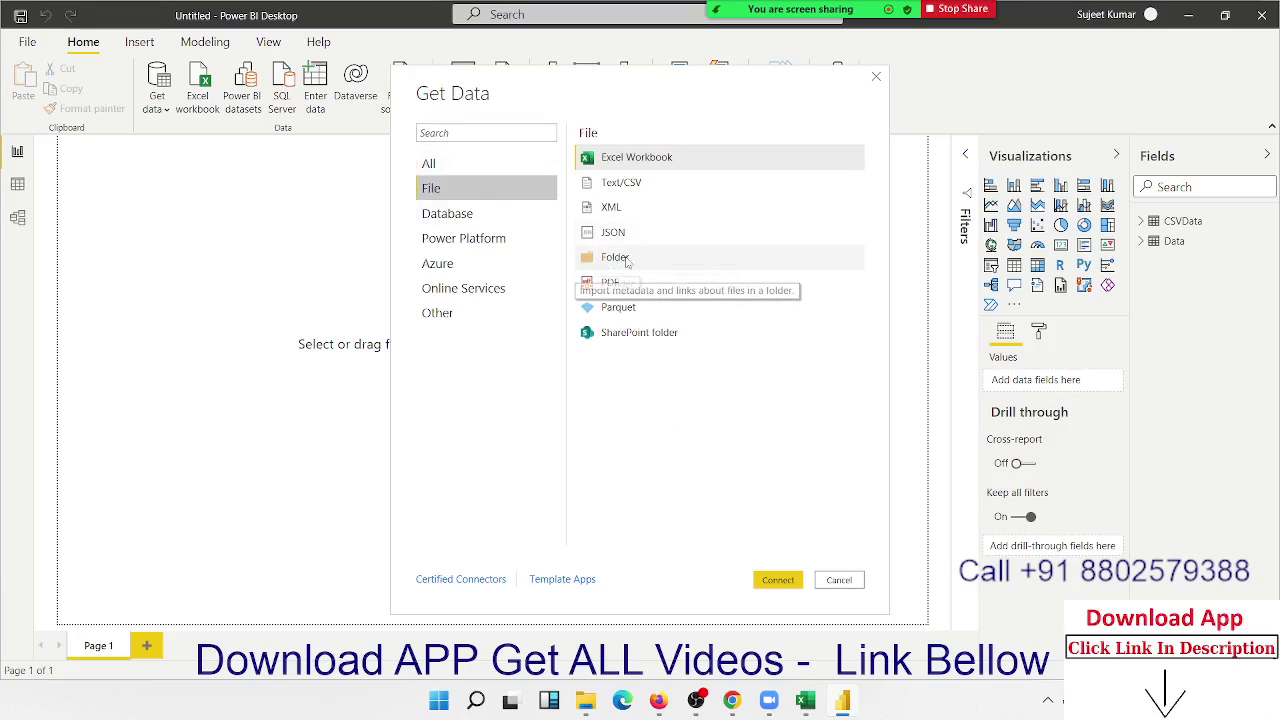
pyautogui.click(618, 258)
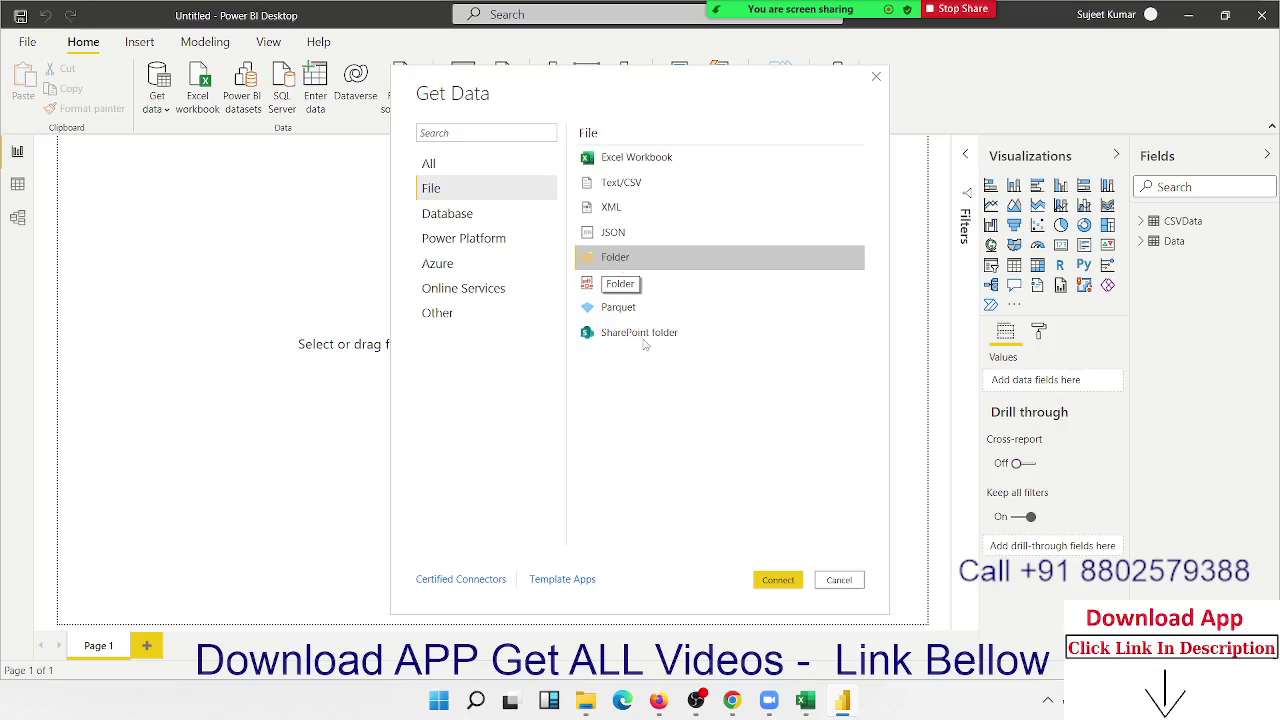
# Dismiss the data-source window and browse the 2022 folder on Local Disk (F:)
pyautogui.click(840, 580)
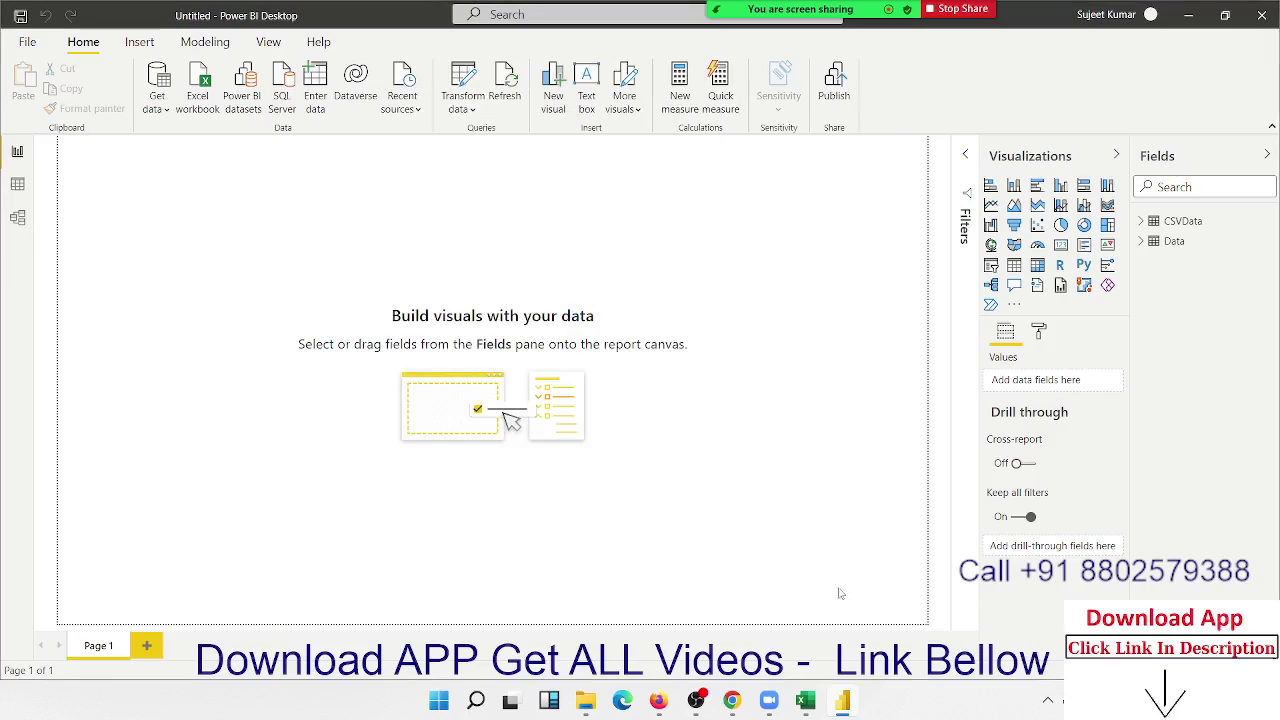
pyautogui.click(585, 700)
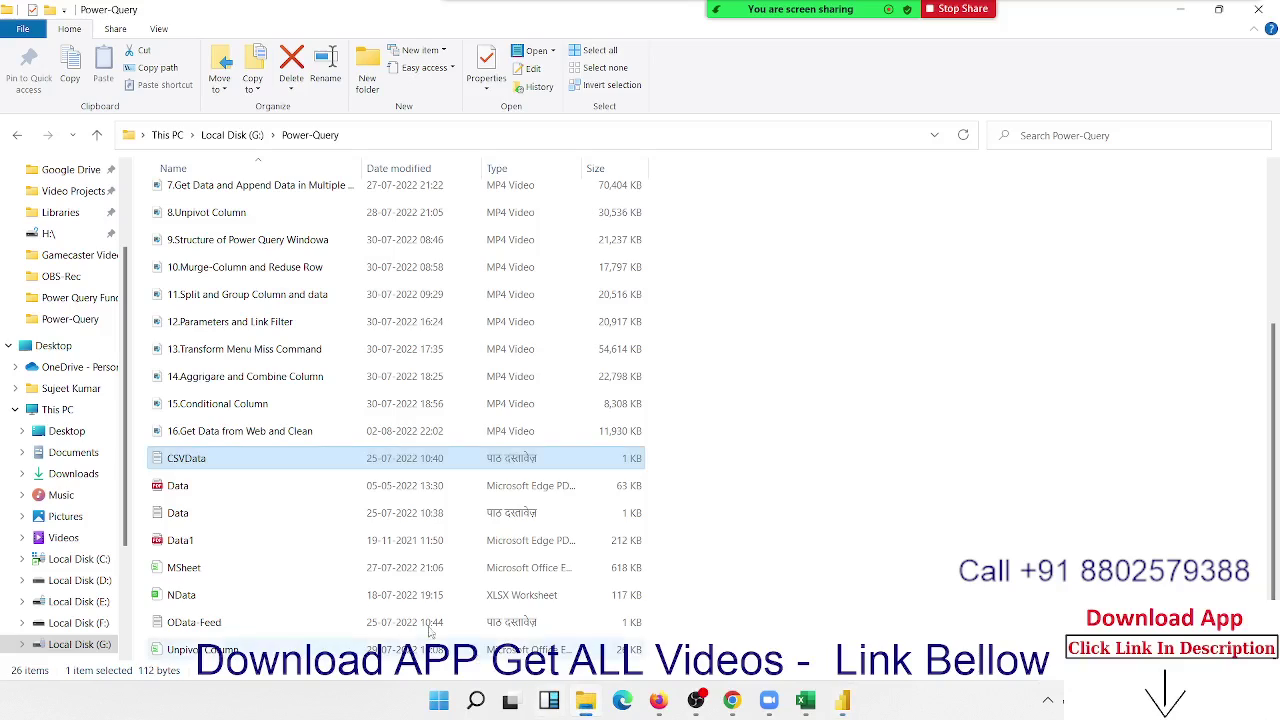
pyautogui.click(68, 622)
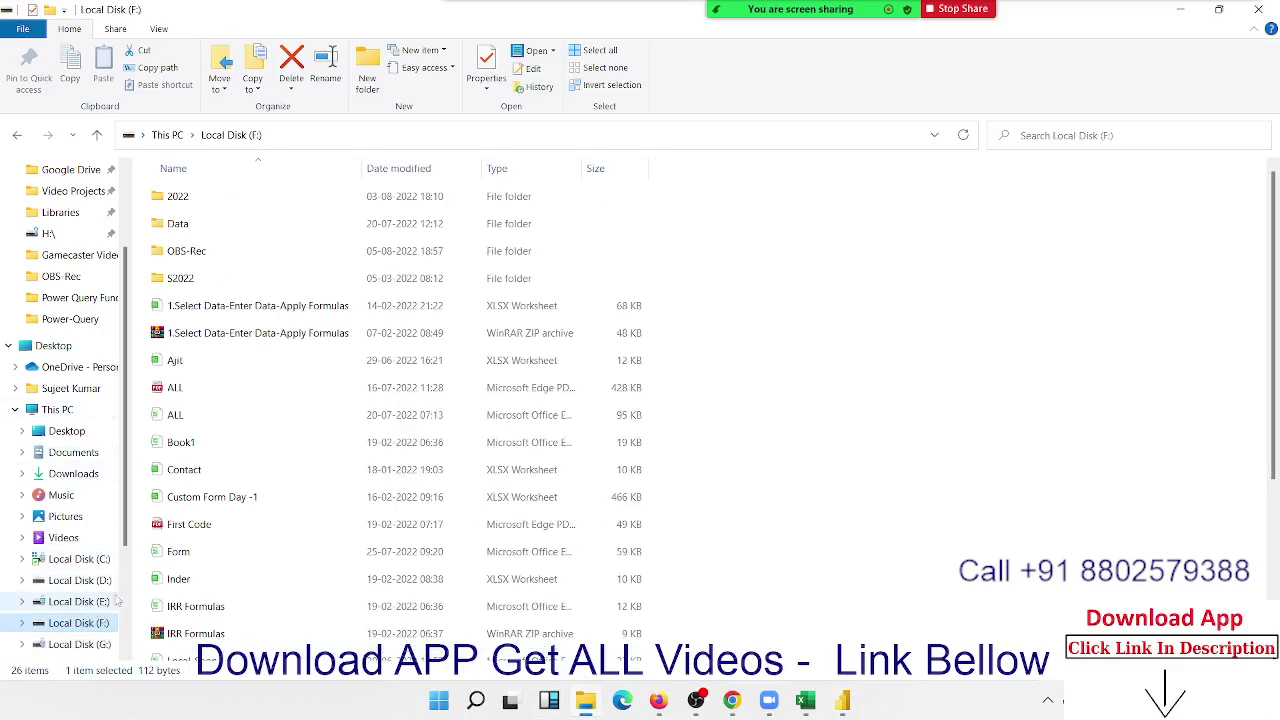
pyautogui.doubleClick(180, 196)
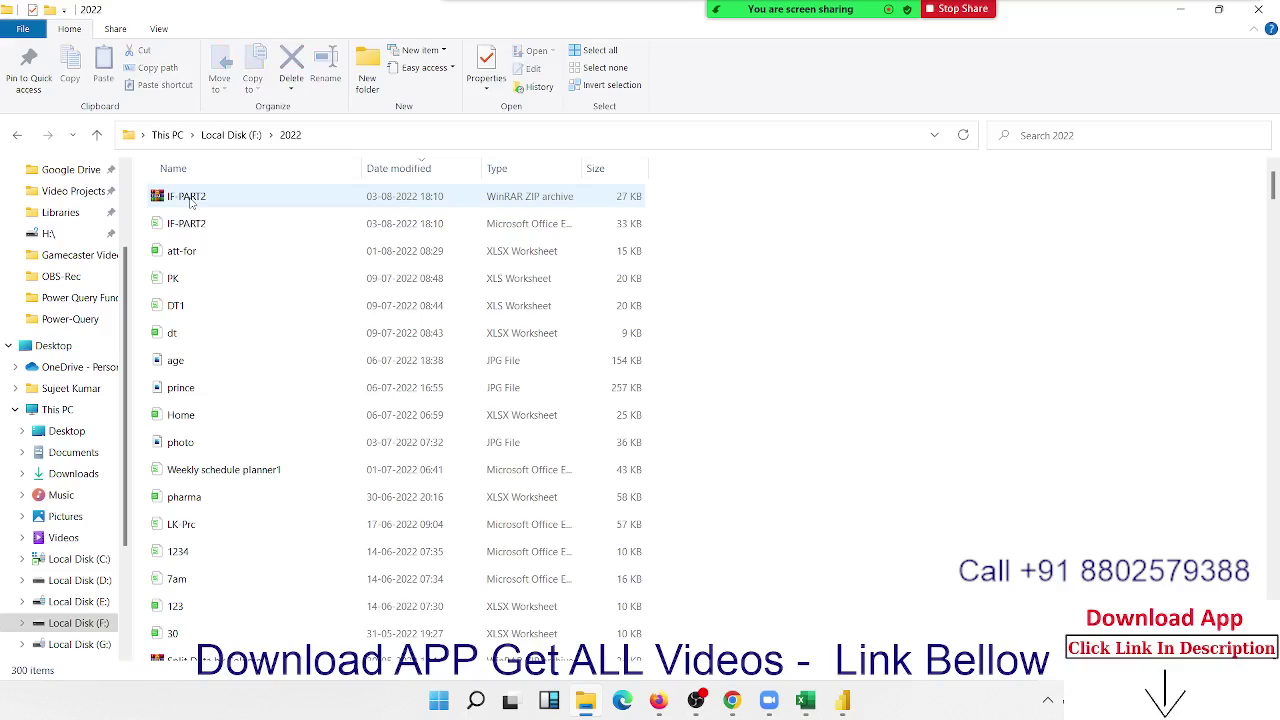
pyautogui.scroll(-10, 200, 289)
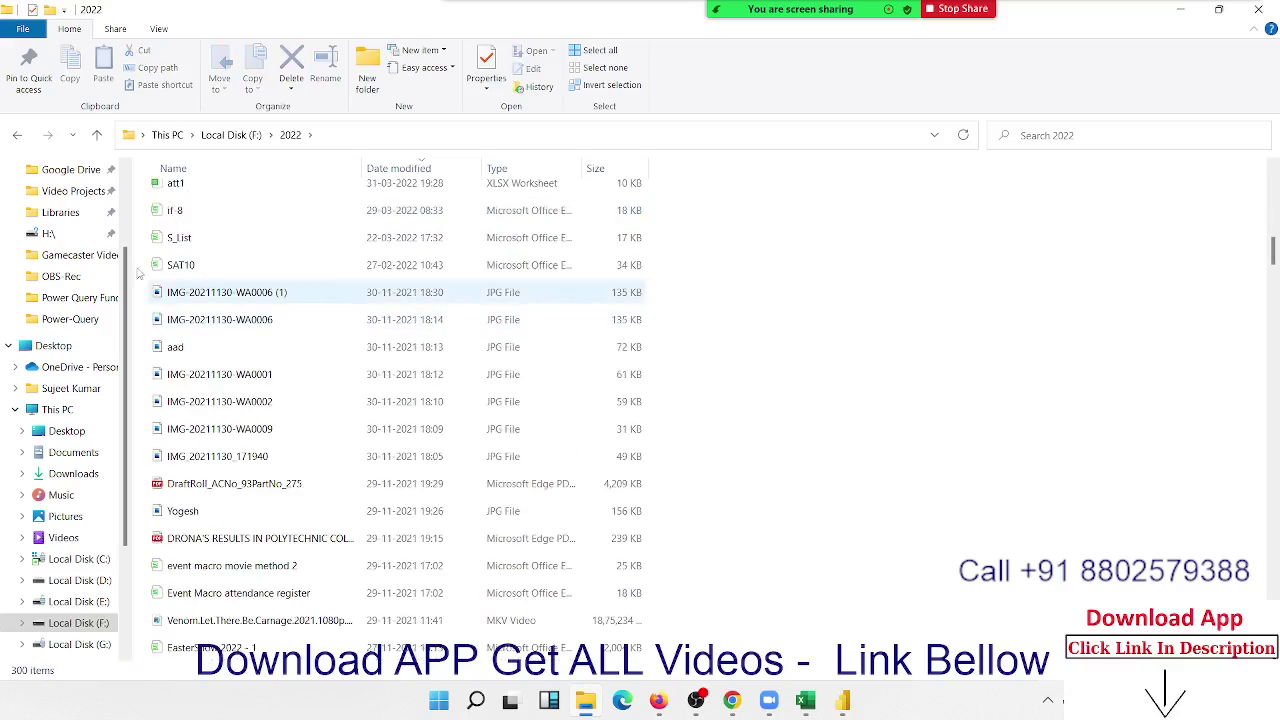
# Open workbook 1 from E:\2021\Data in WPS Office
pyautogui.click(100, 600)
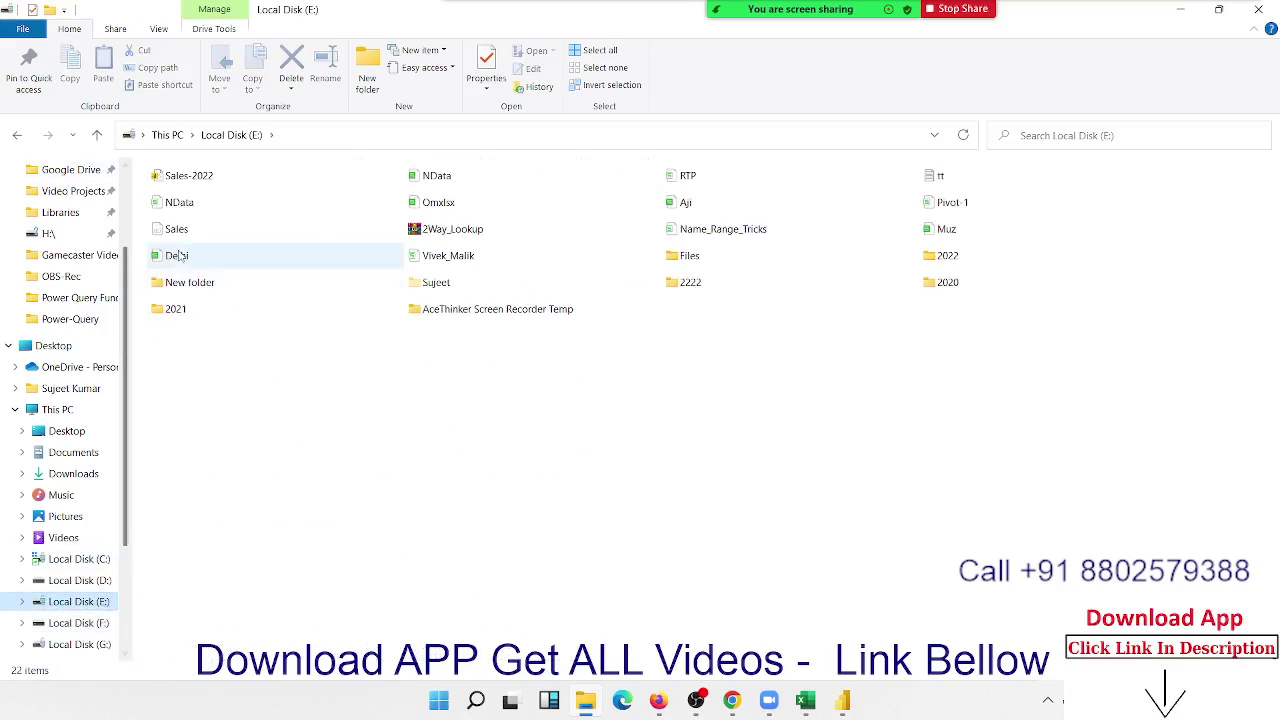
pyautogui.doubleClick(197, 312)
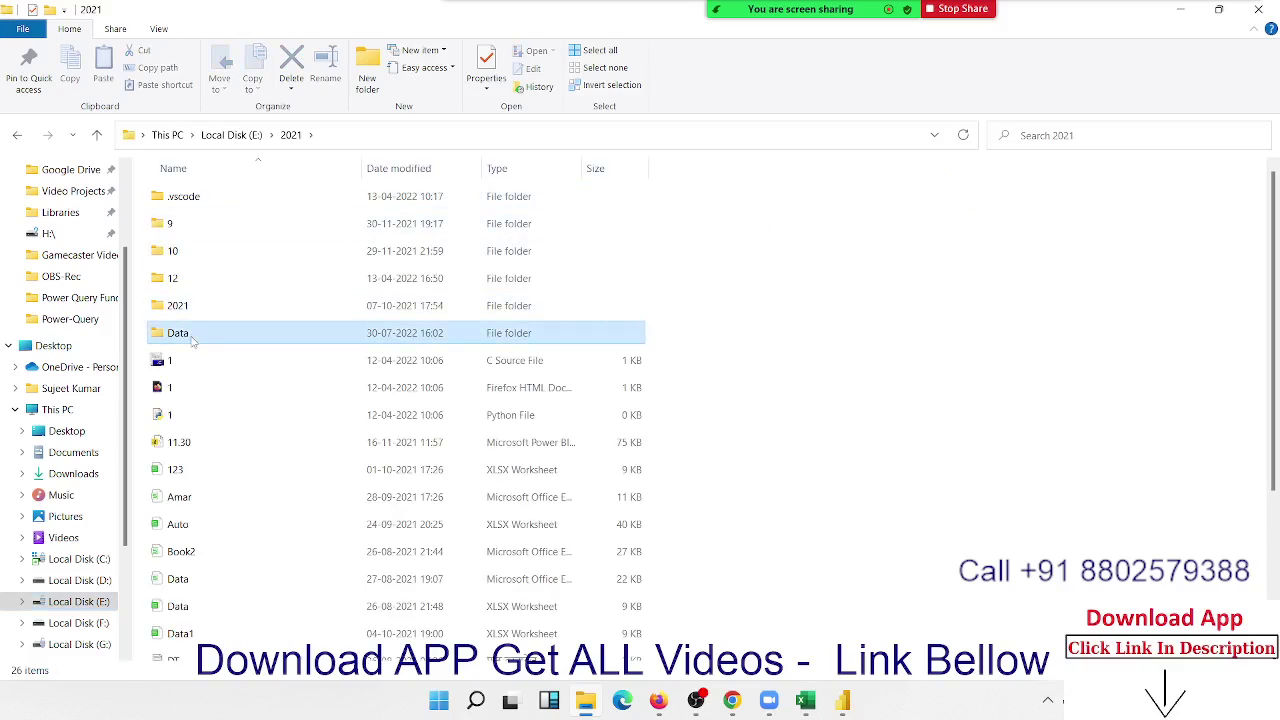
pyautogui.doubleClick(194, 333)
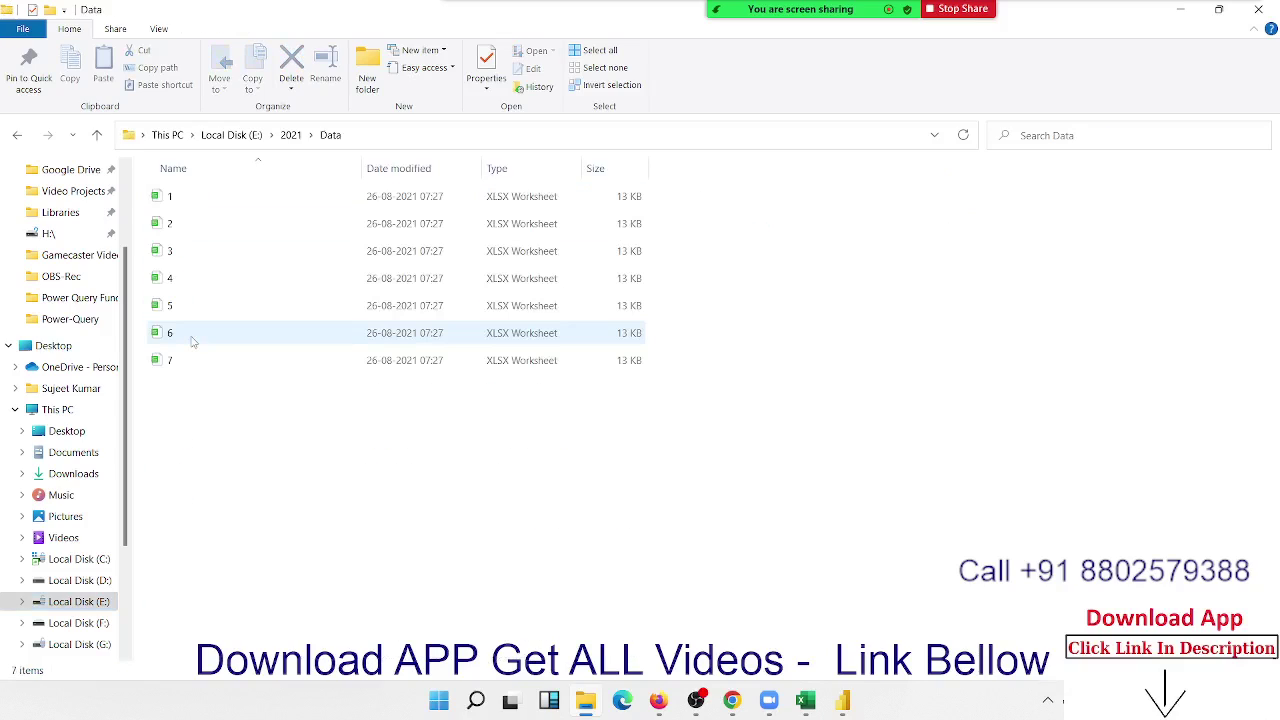
pyautogui.click(228, 208)
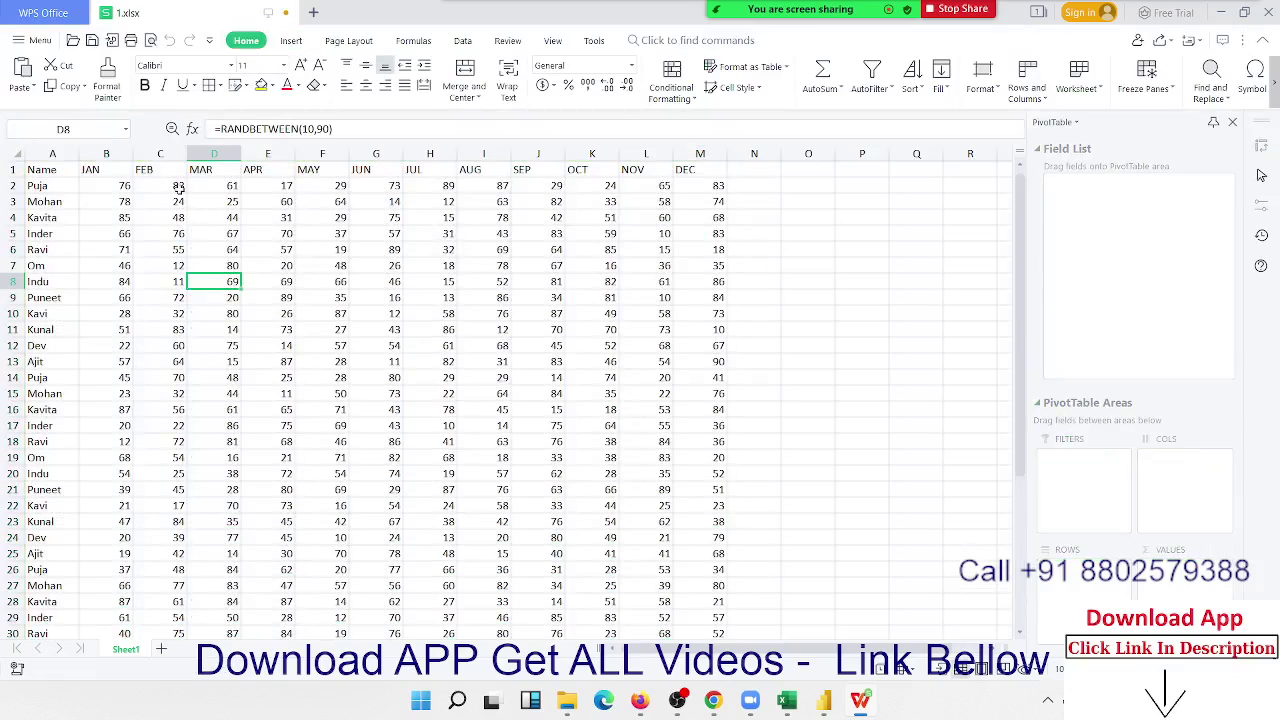
# Inspect cells in the FEB, APR and JUL columns, then close 1.xlsx without saving
pyautogui.click(180, 187)
pyautogui.click(267, 201)
pyautogui.click(446, 393)
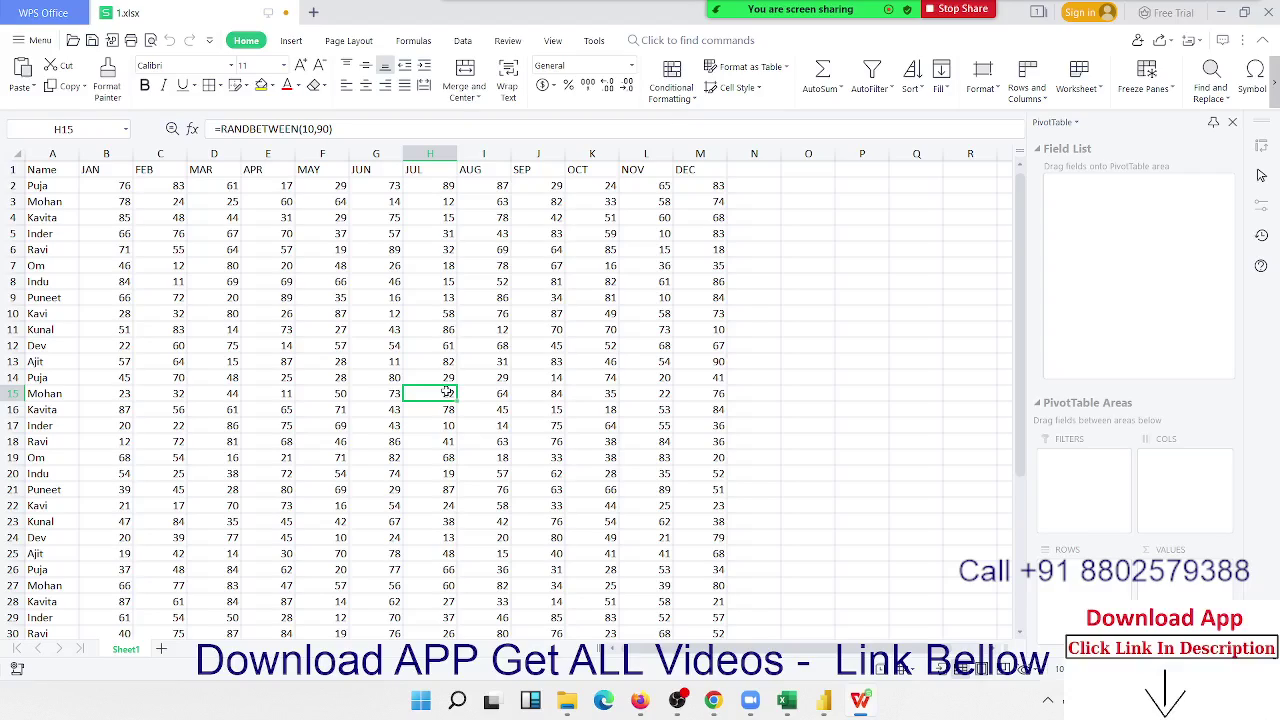
pyautogui.click(1267, 12)
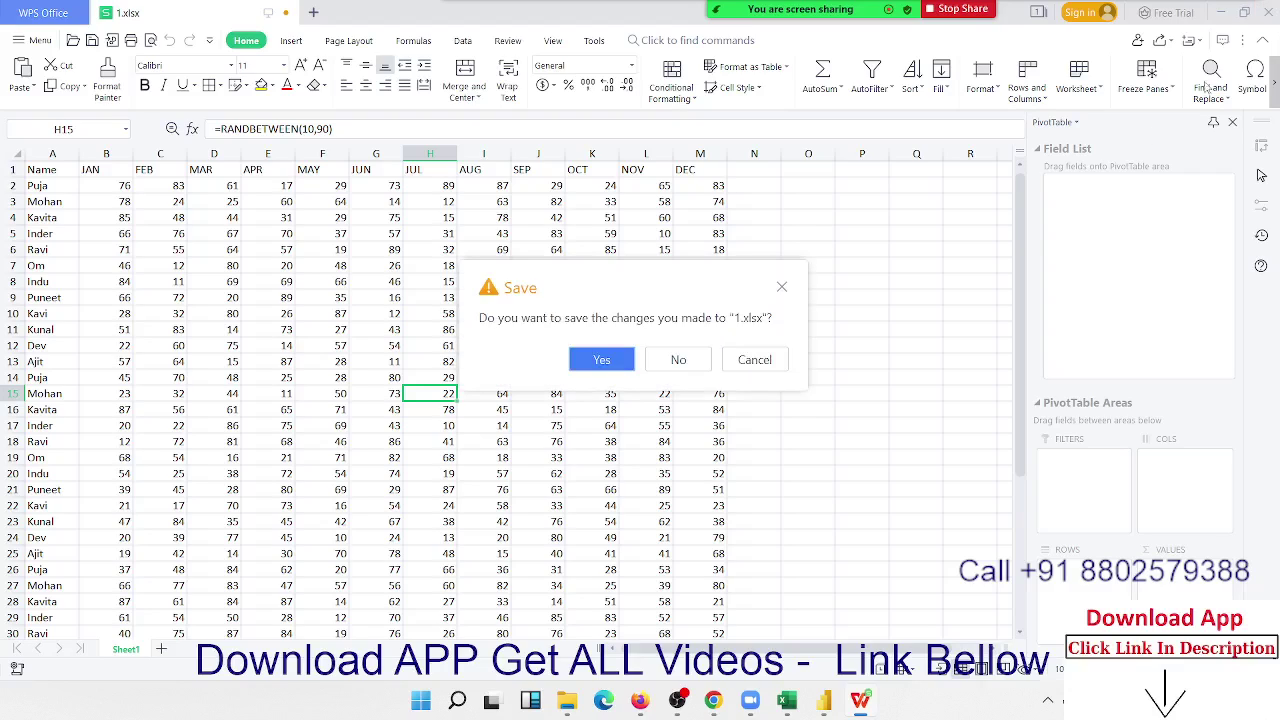
pyautogui.click(678, 360)
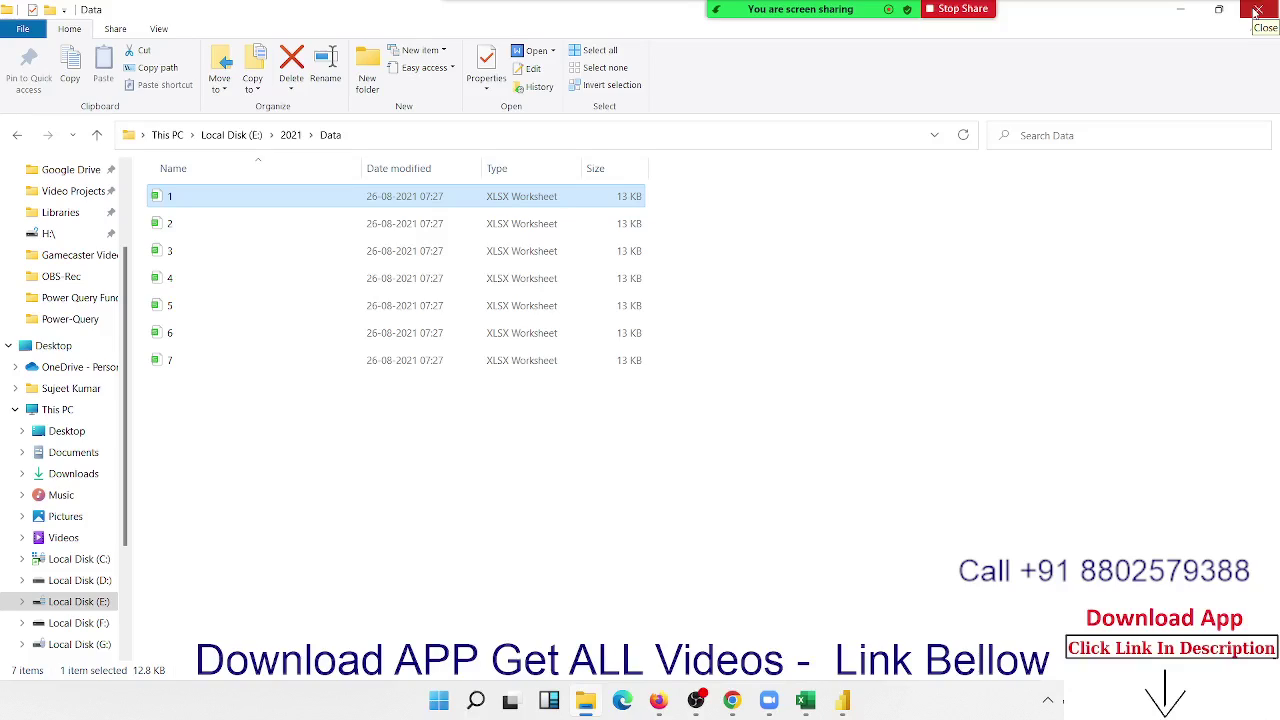
# Close the file browser and connect using the Folder connector from Get Data's File category
pyautogui.click(1256, 12)
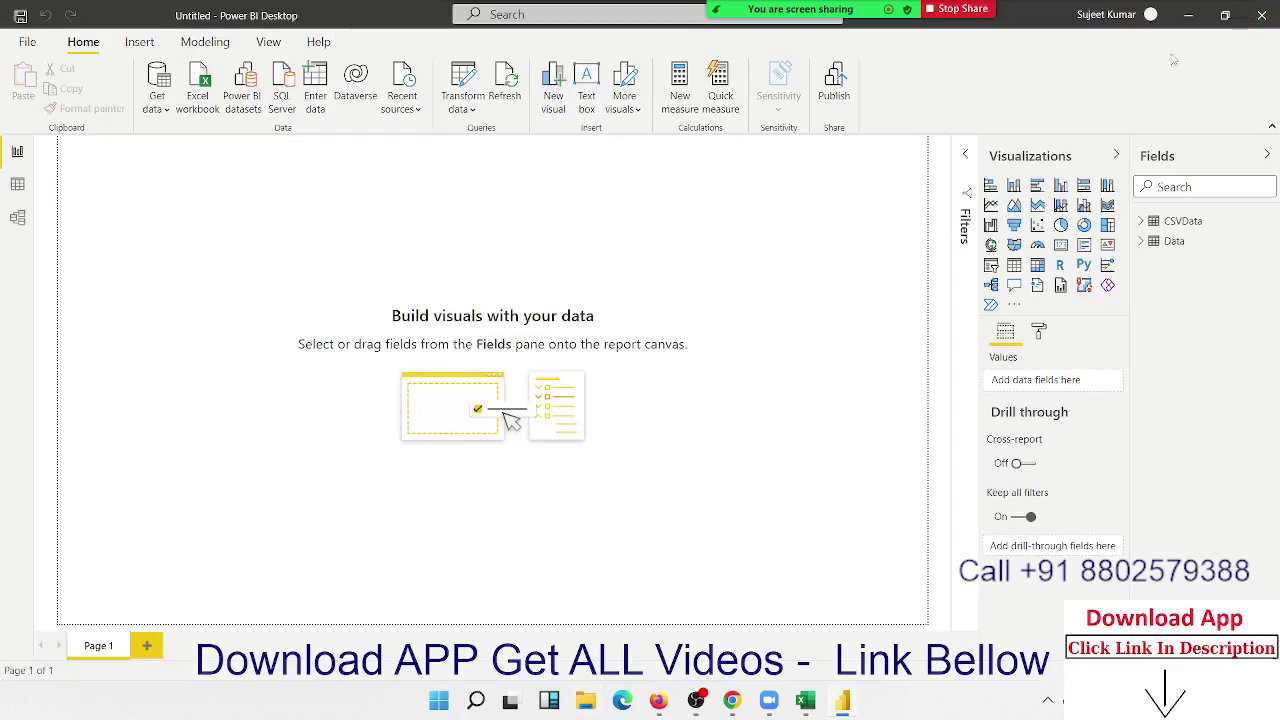
pyautogui.click(166, 114)
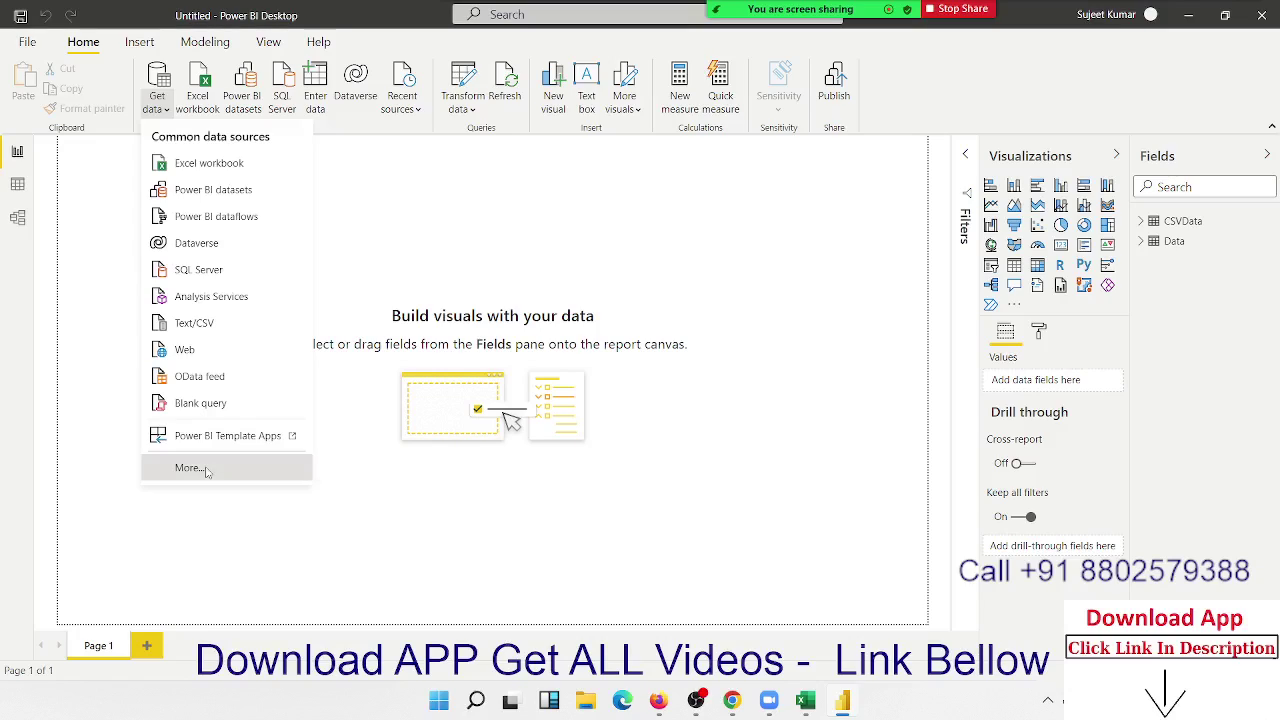
pyautogui.click(207, 470)
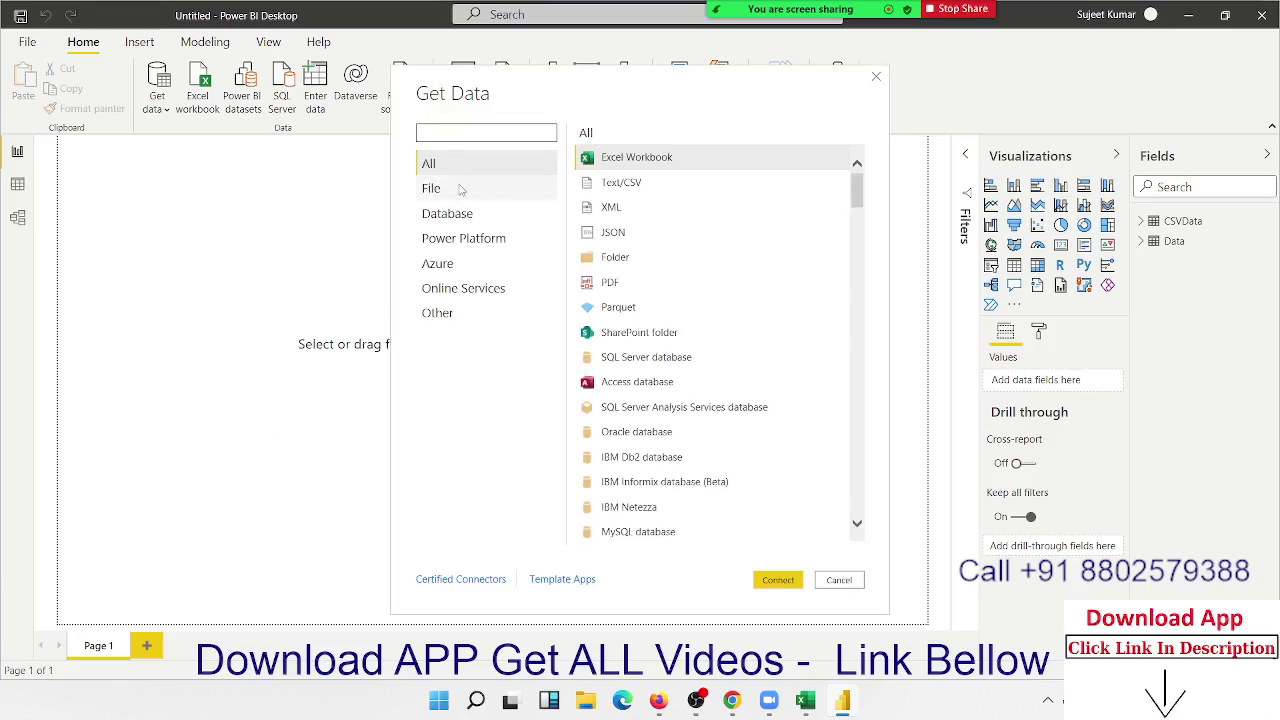
pyautogui.click(461, 190)
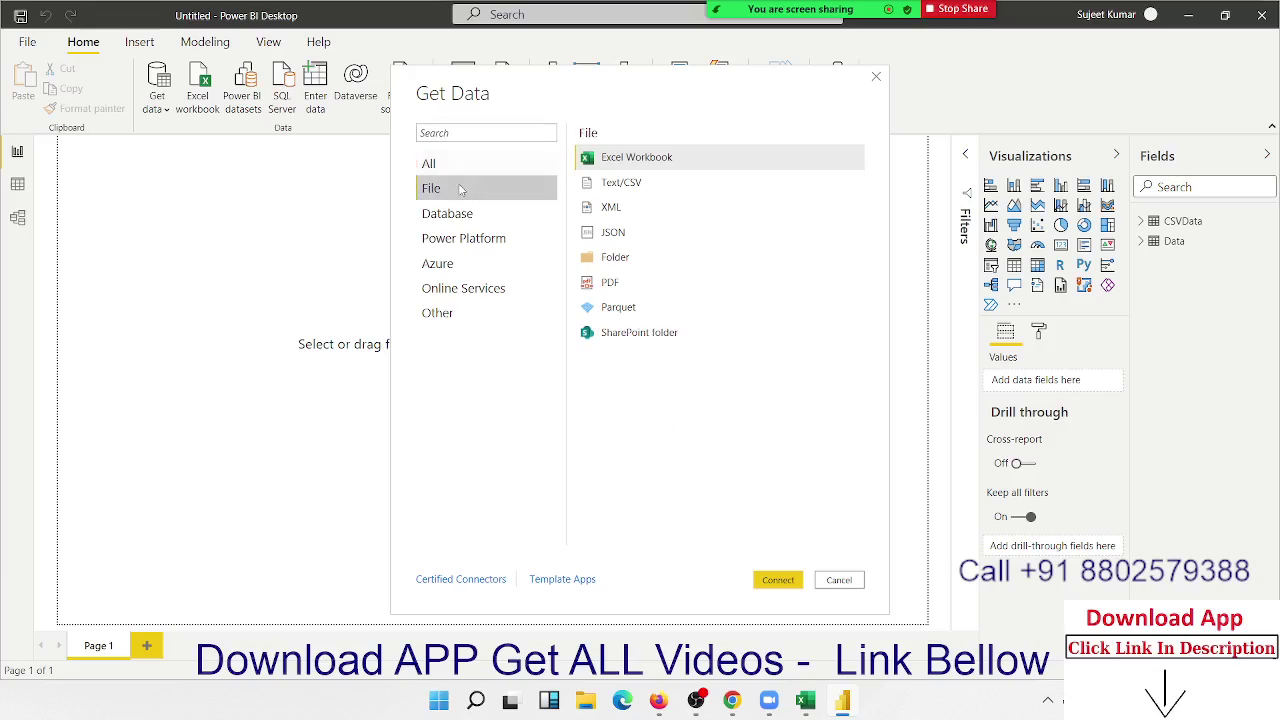
pyautogui.click(652, 258)
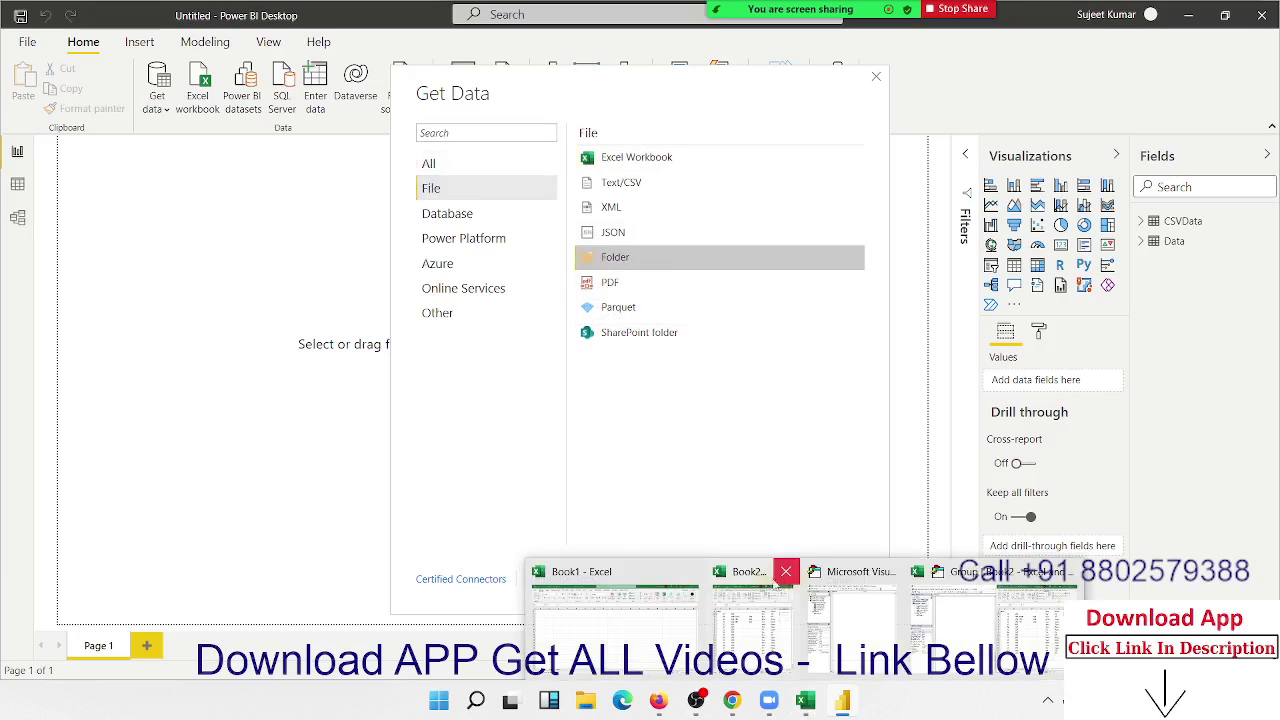
pyautogui.click(786, 588)
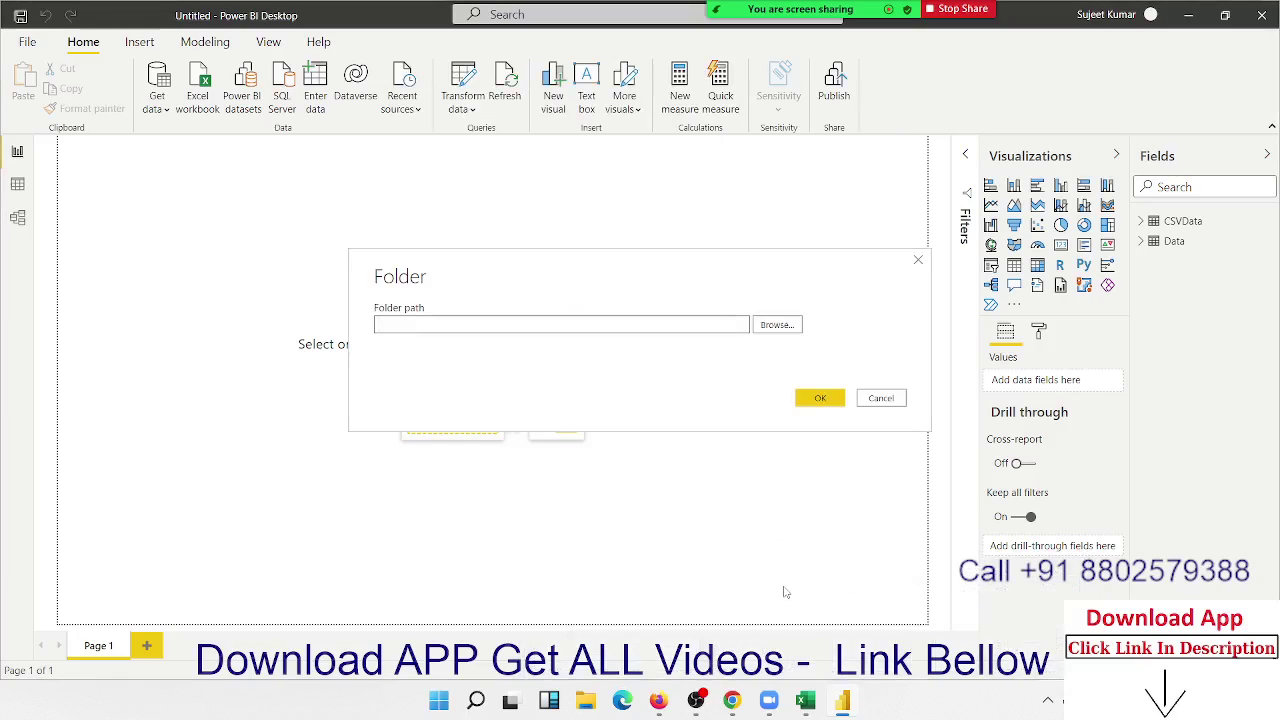
# Browse to E:\2021\Data as the folder path and connect to it
pyautogui.click(777, 325)
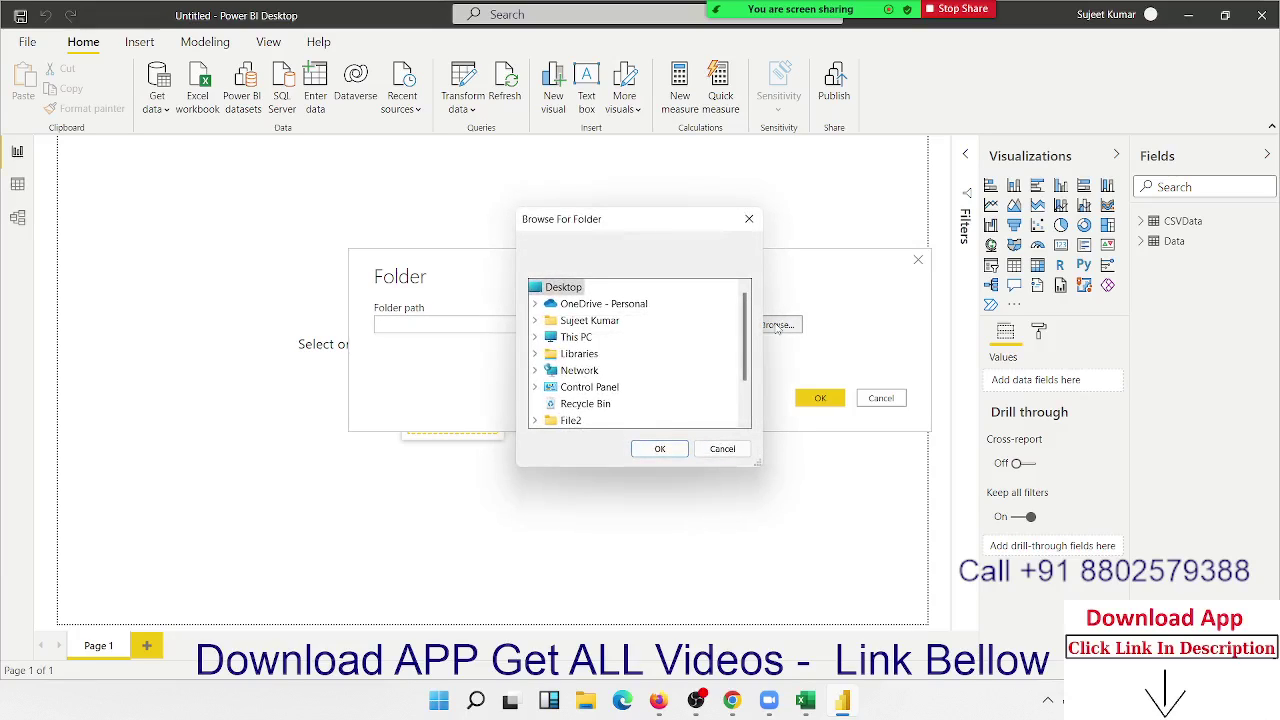
pyautogui.scroll(-2, 617, 366)
pyautogui.scroll(2, 570, 400)
pyautogui.click(536, 338)
pyautogui.scroll(-3, 570, 360)
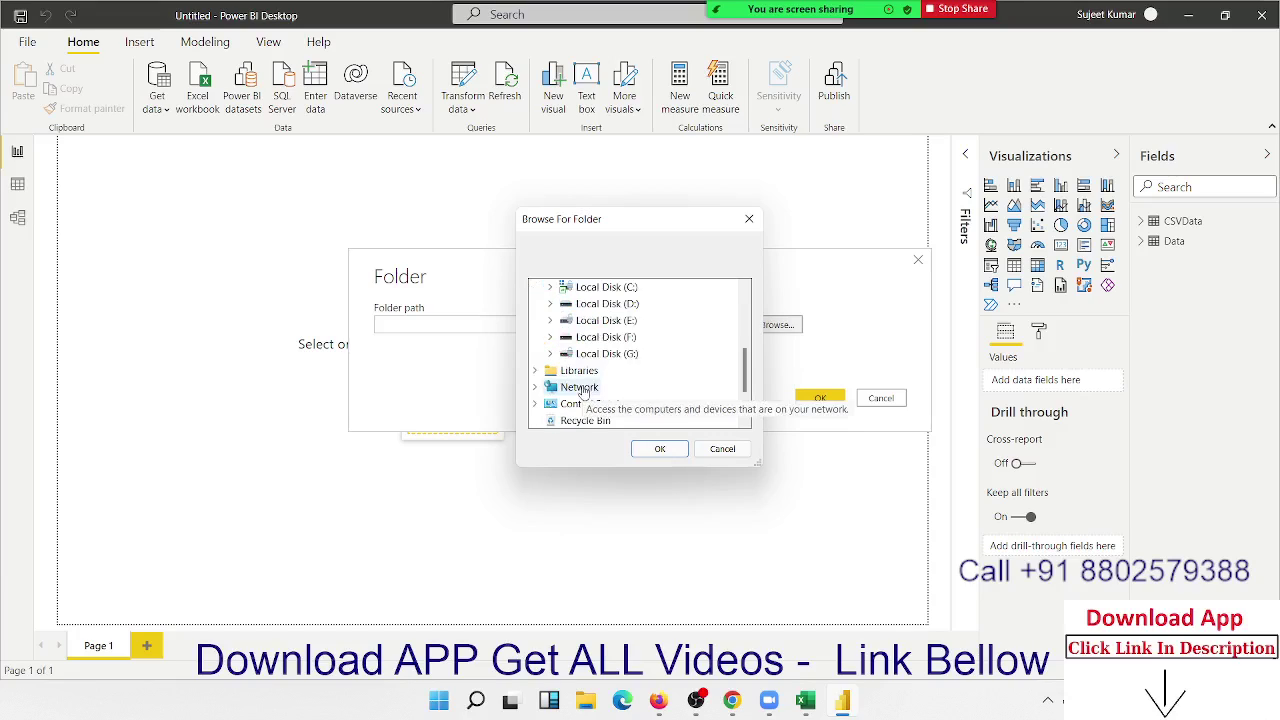
pyautogui.doubleClick(562, 324)
pyautogui.scroll(-2, 565, 340)
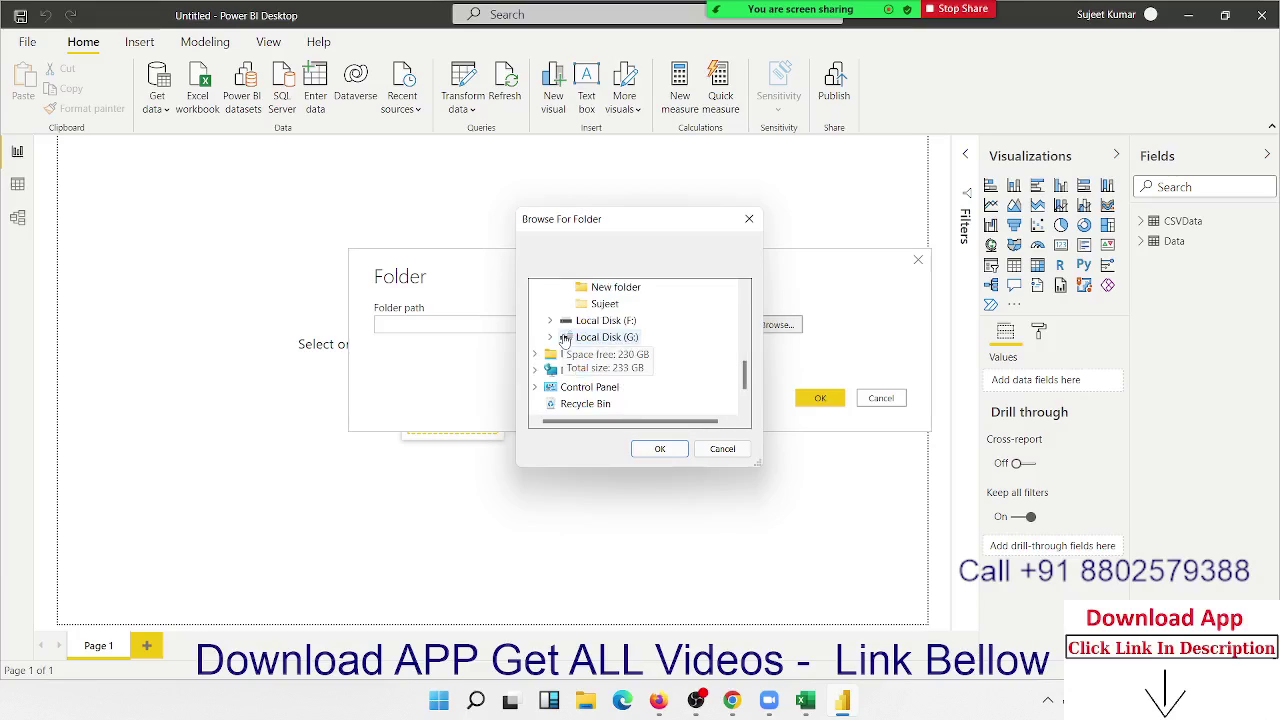
pyautogui.scroll(2, 564, 340)
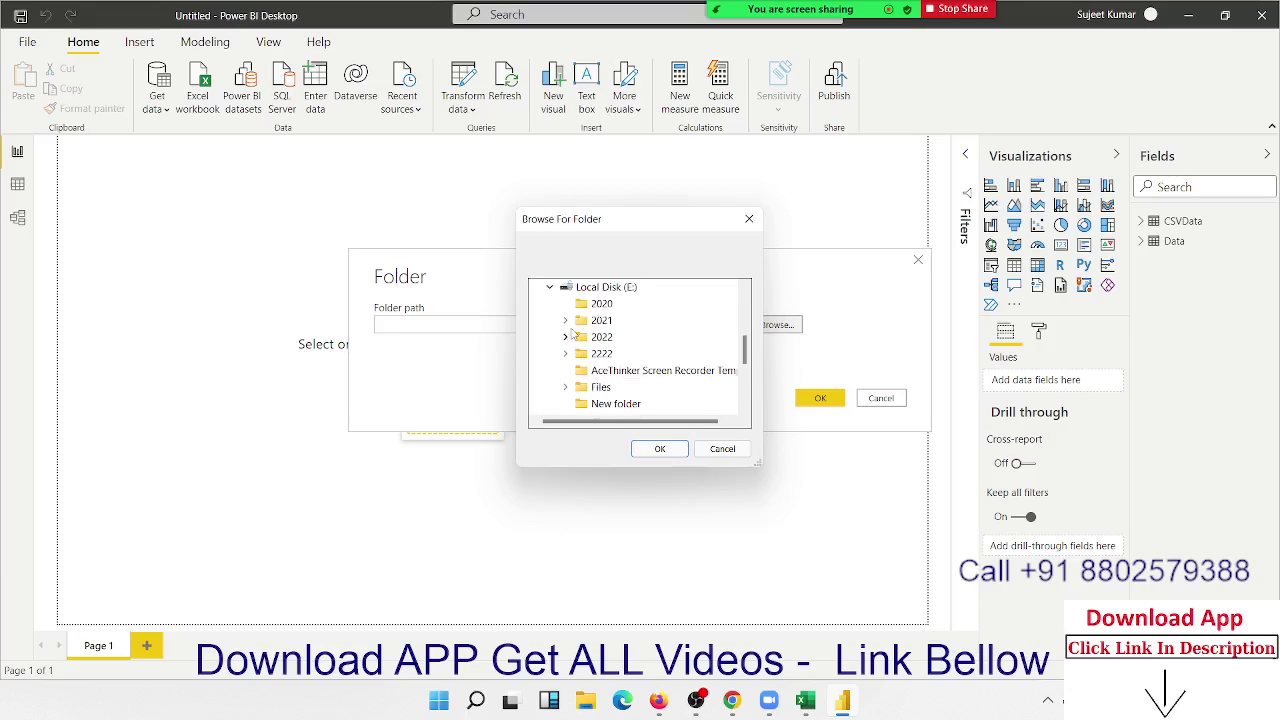
pyautogui.click(565, 320)
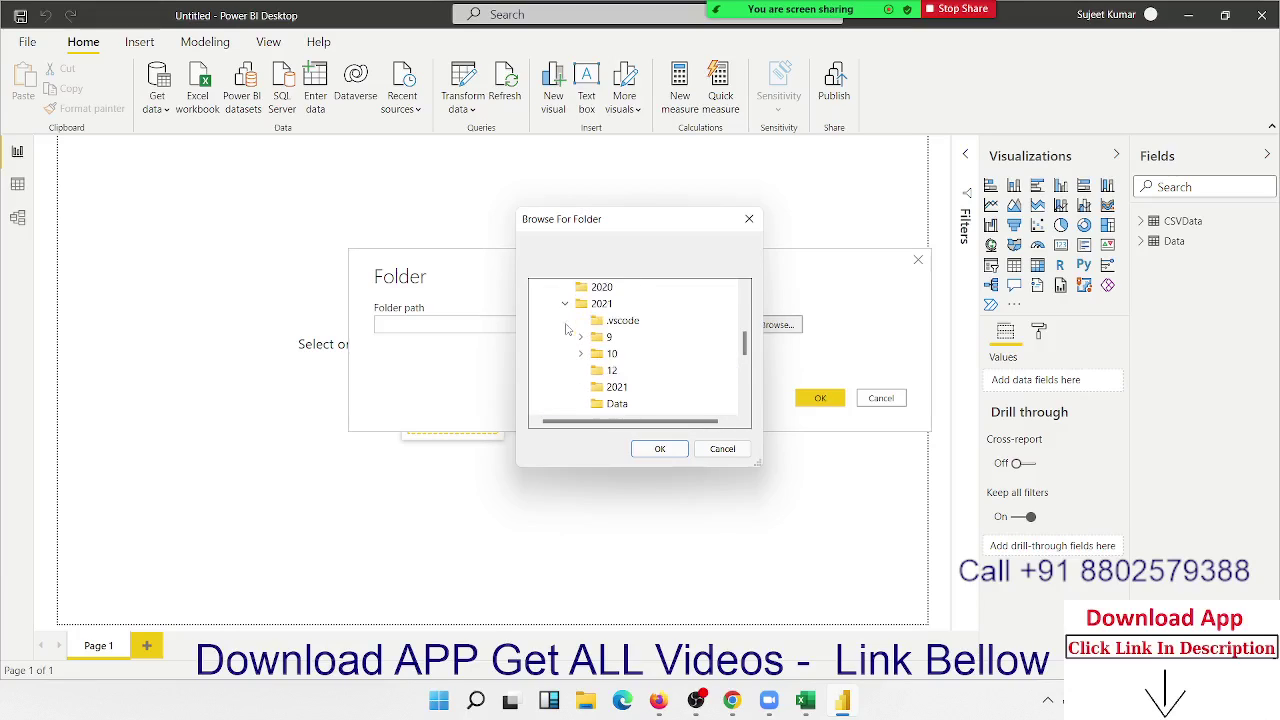
pyautogui.click(616, 404)
pyautogui.click(657, 450)
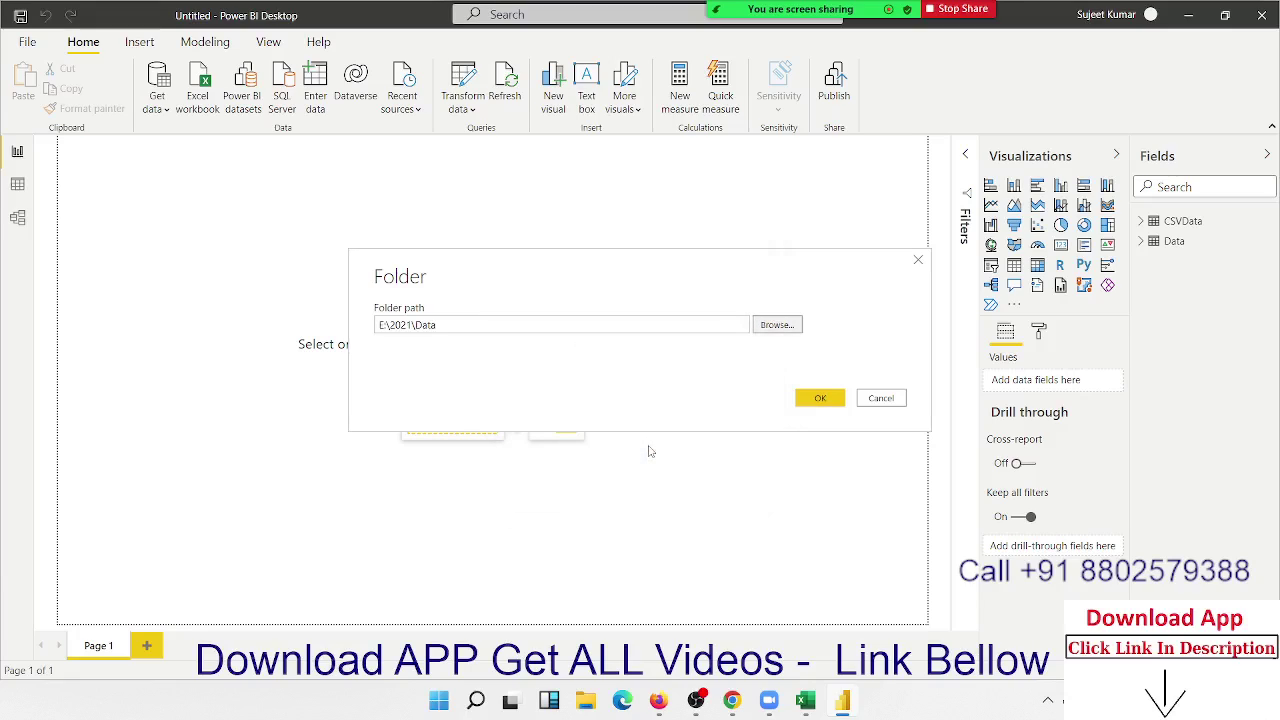
pyautogui.click(818, 399)
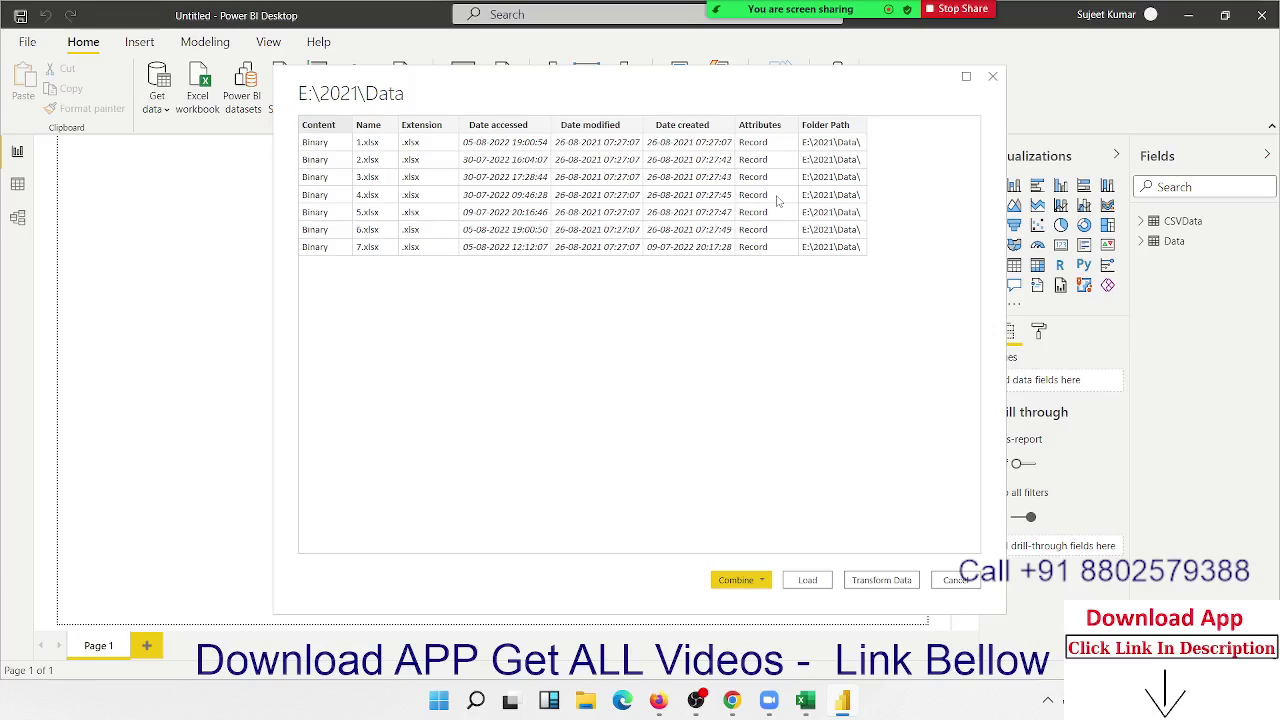
# Choose Combine & Load for the seven folder files
pyautogui.click(748, 584)
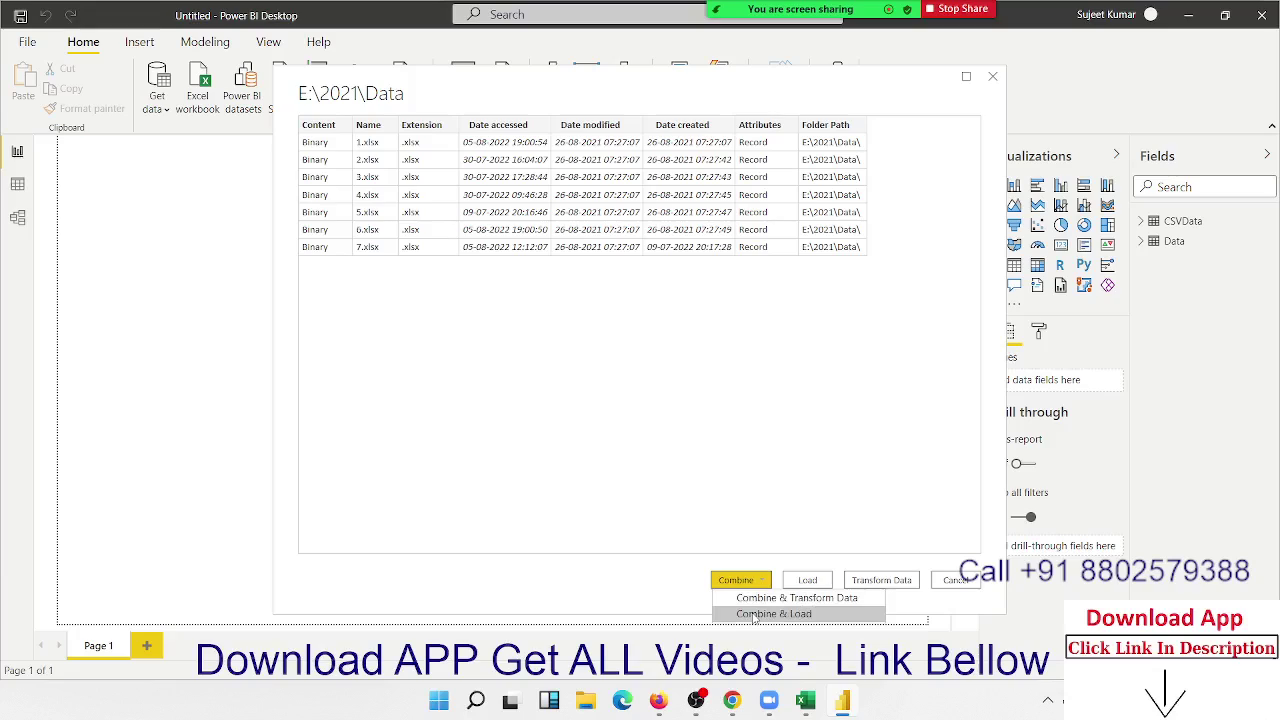
pyautogui.click(754, 615)
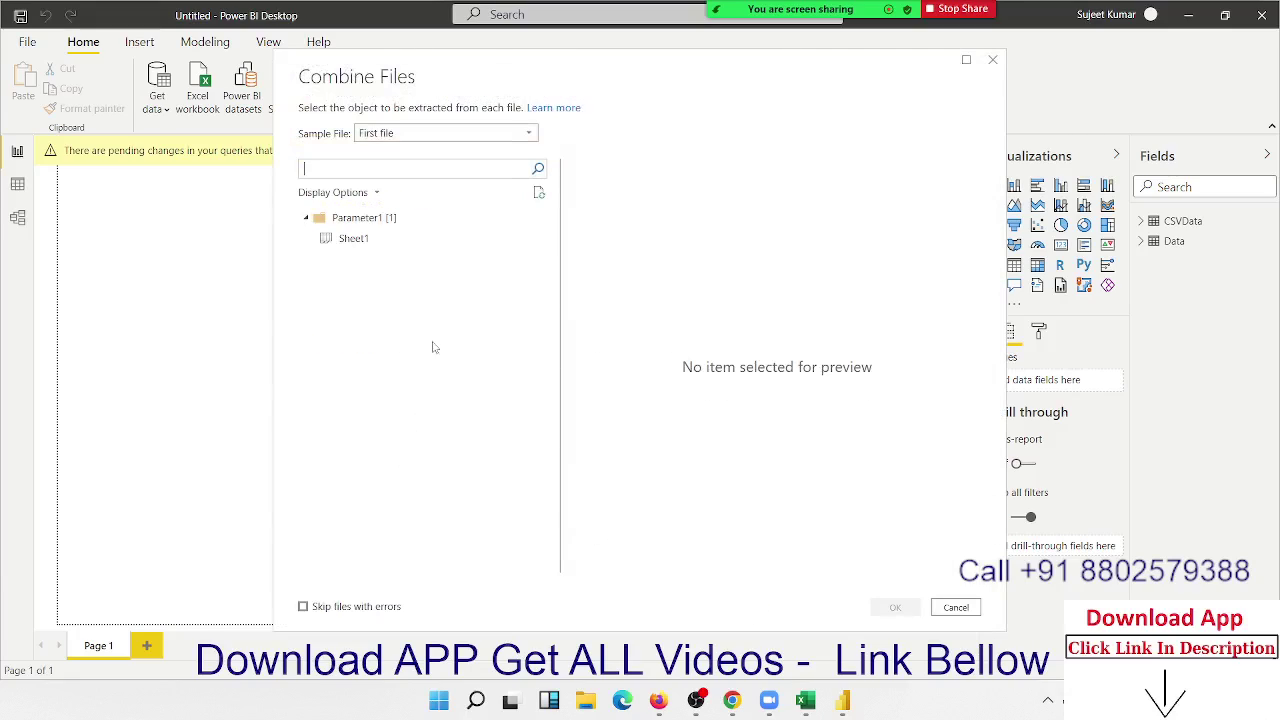
# Combine using 1.xlsx as sample and Sheet1, skipping files with errors, then load
pyautogui.click(520, 138)
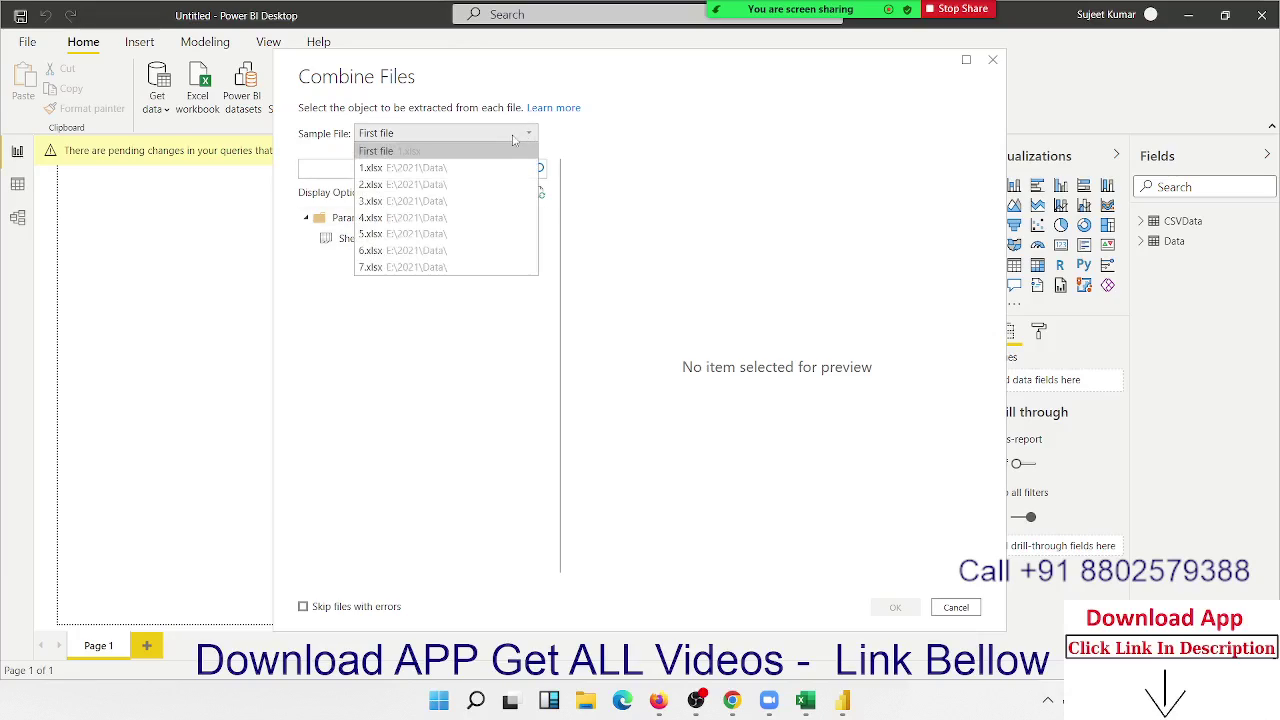
pyautogui.click(449, 167)
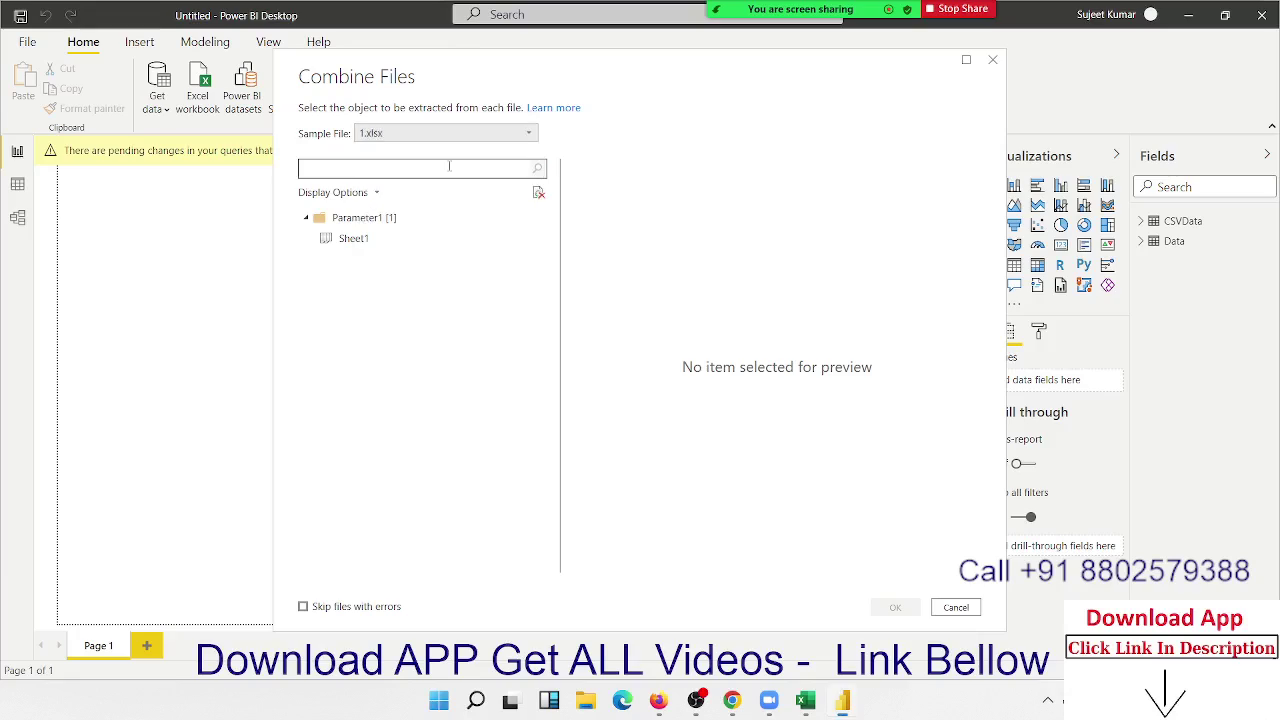
pyautogui.click(353, 240)
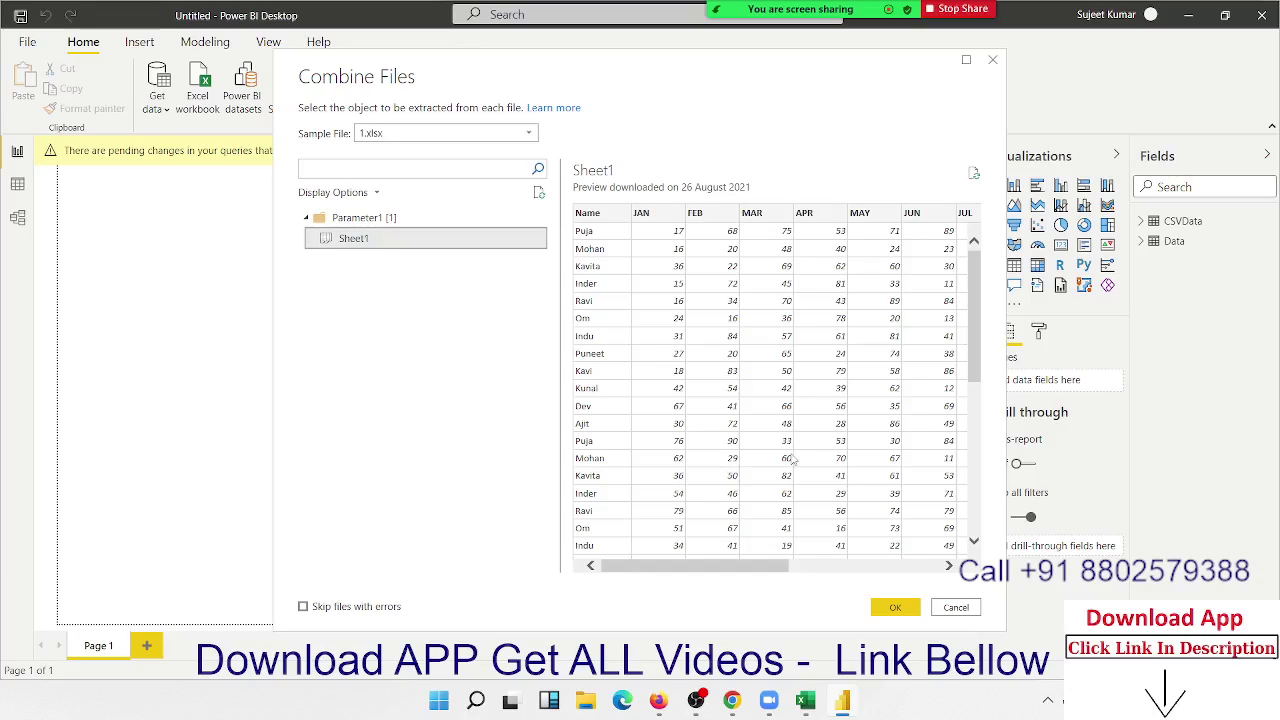
pyautogui.click(535, 136)
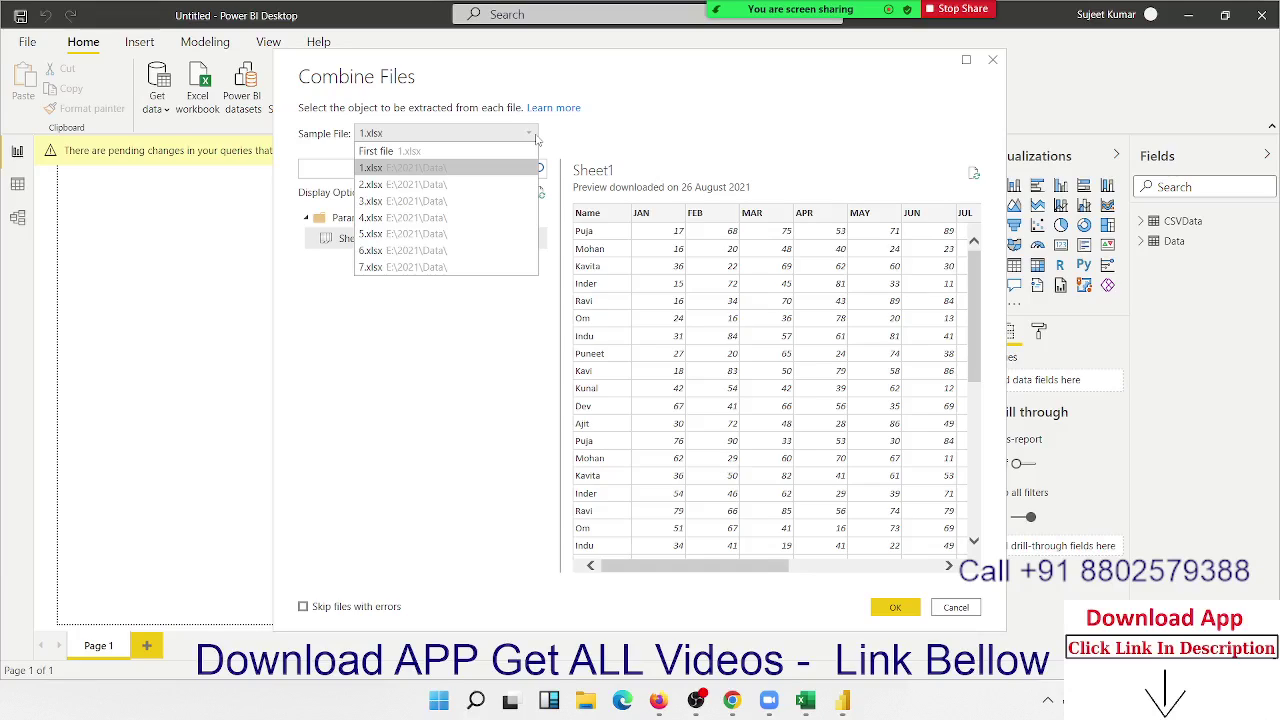
pyautogui.click(615, 146)
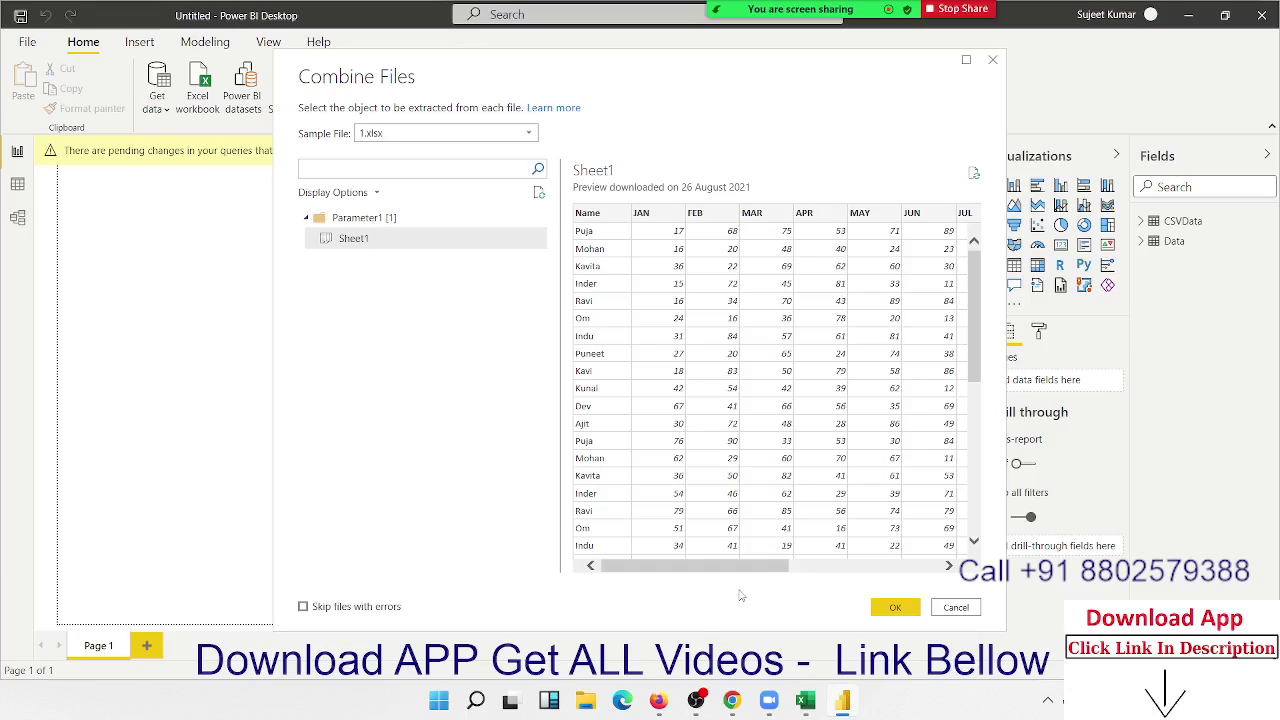
pyautogui.click(352, 612)
pyautogui.click(900, 614)
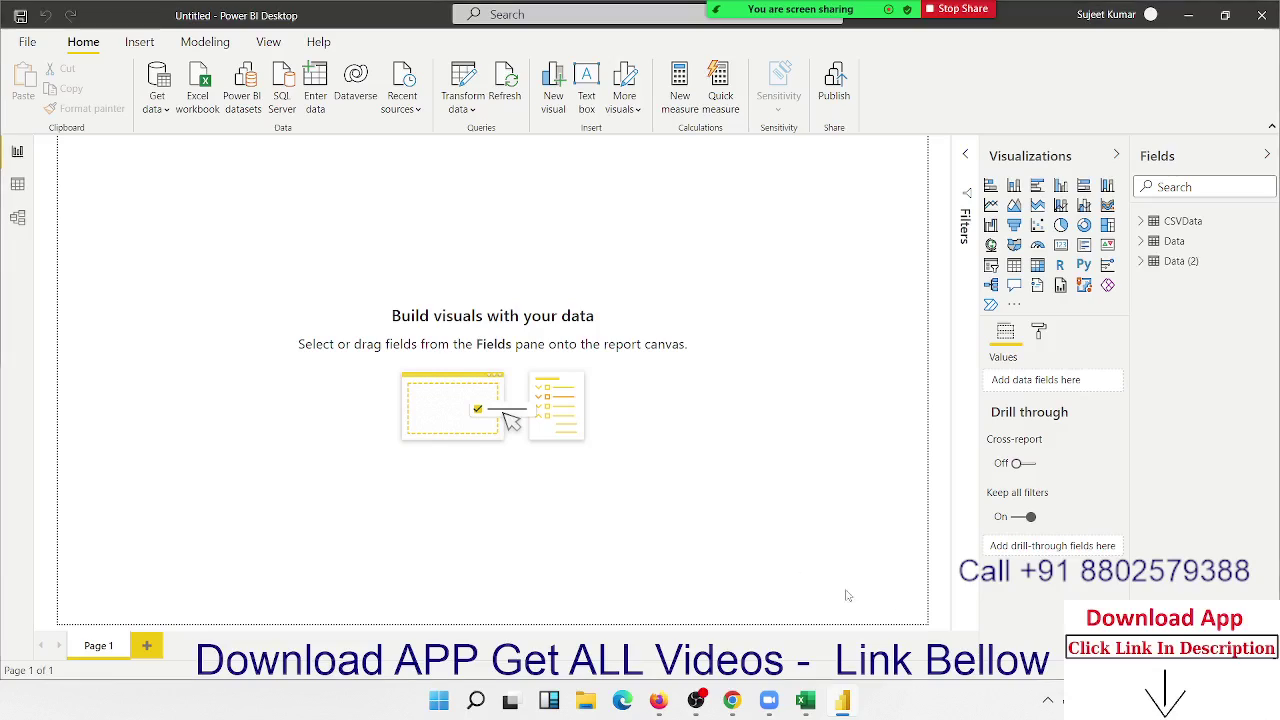
pyautogui.click(17, 186)
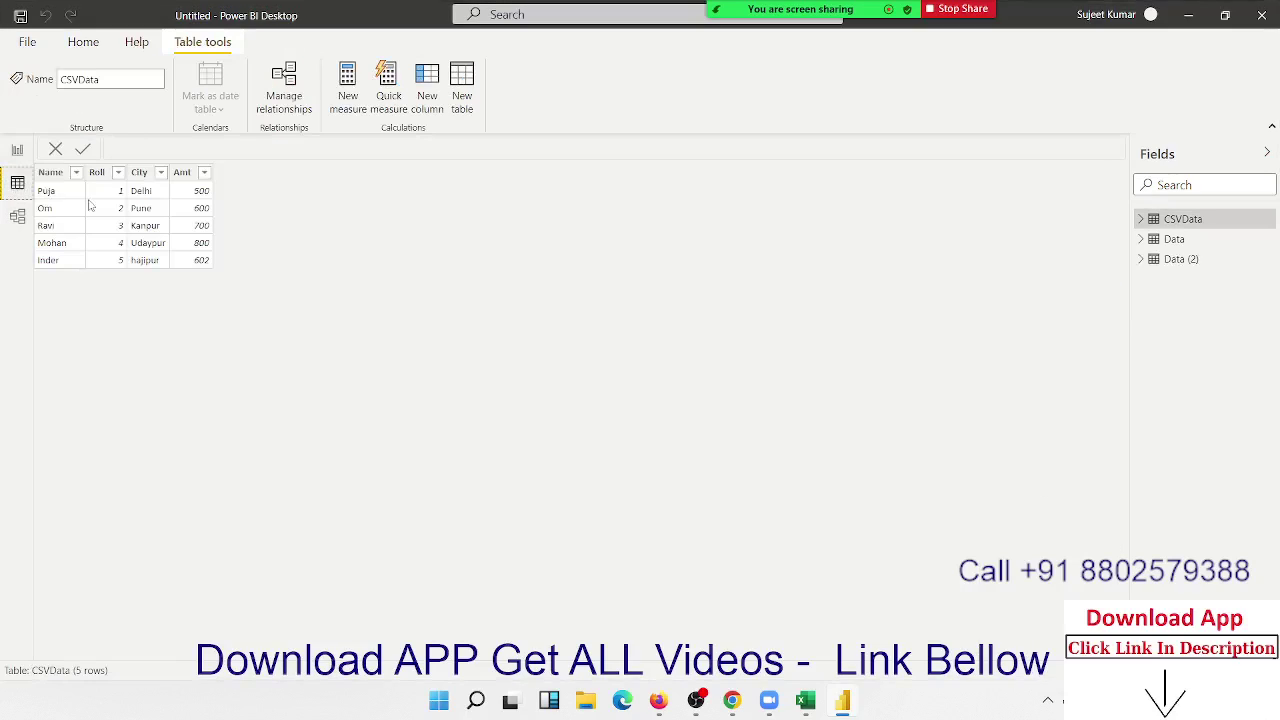
pyautogui.click(1181, 259)
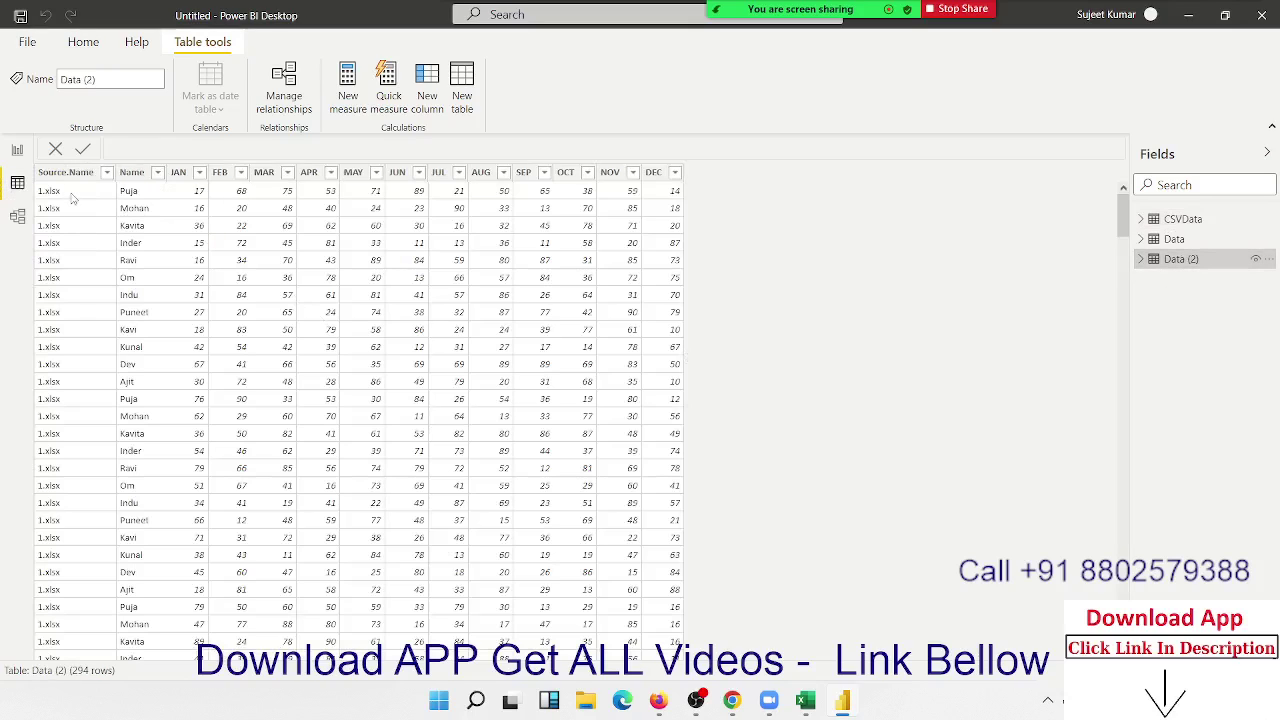
pyautogui.click(72, 198)
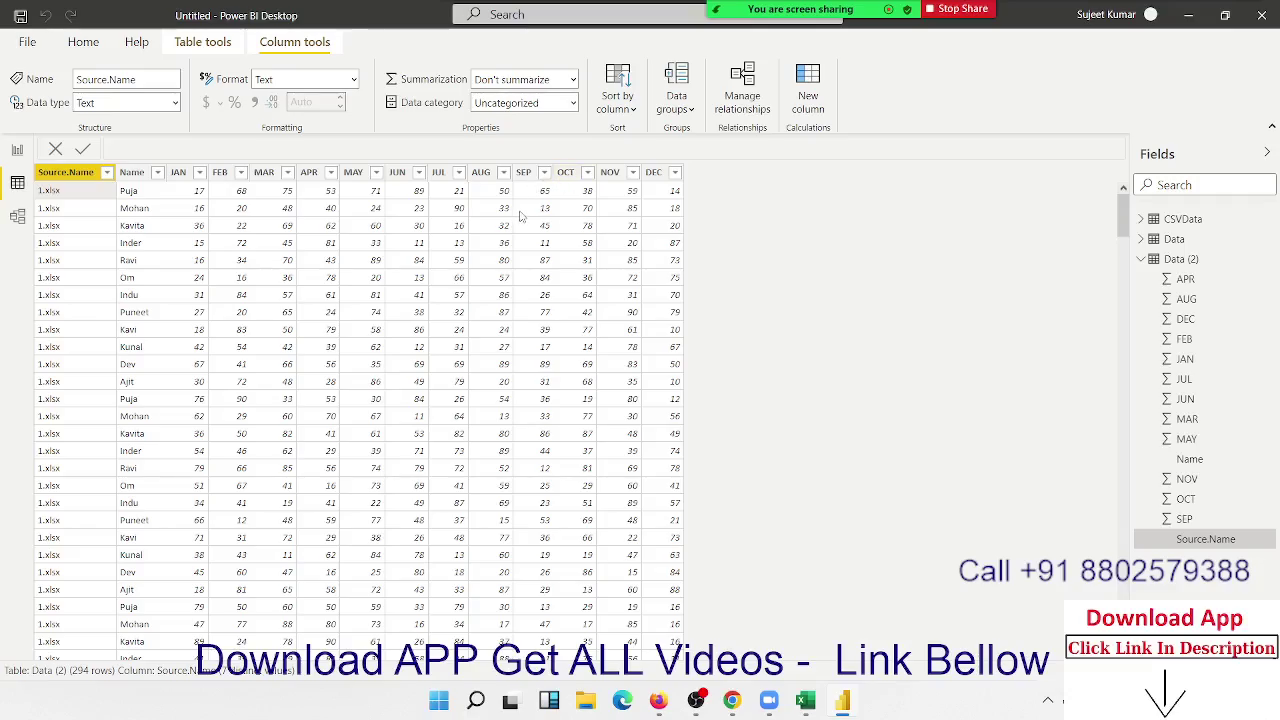
pyautogui.scroll(-15, 515, 225)
pyautogui.scroll(-20, 505, 245)
pyautogui.scroll(-20, 495, 260)
pyautogui.scroll(-20, 480, 283)
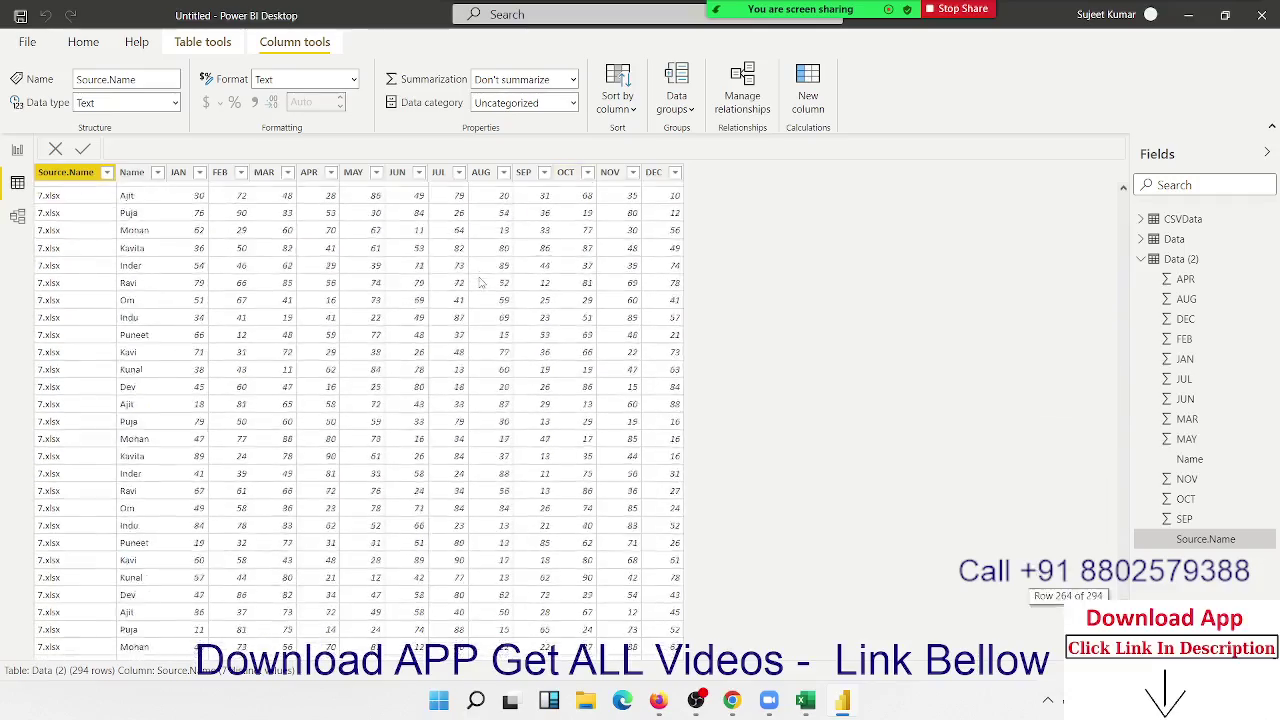
pyautogui.scroll(20, 480, 283)
pyautogui.scroll(20, 450, 260)
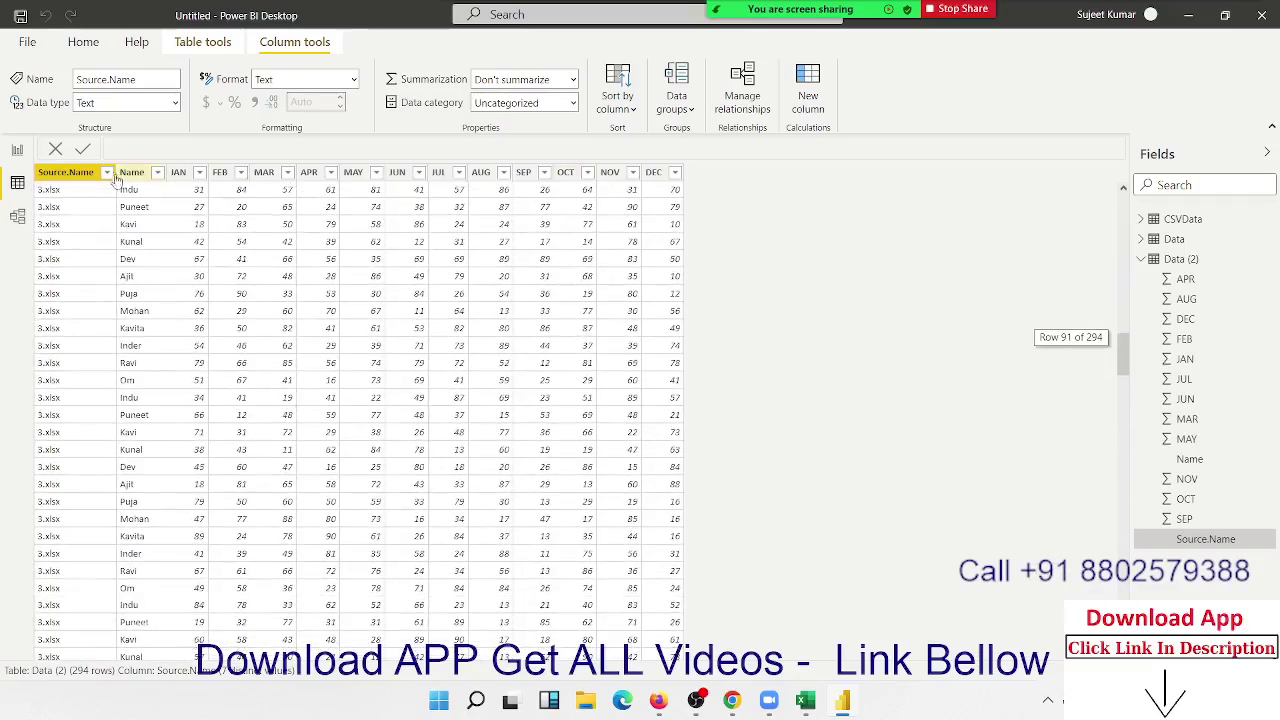
pyautogui.click(22, 151)
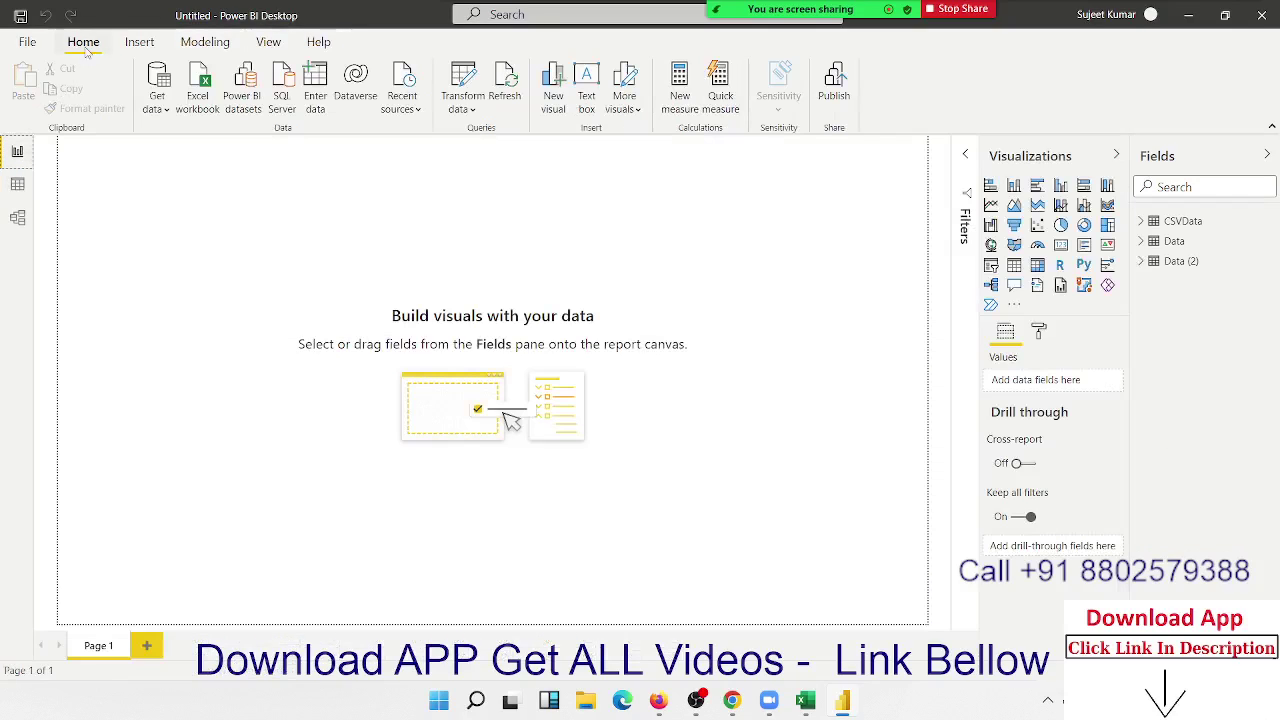
# Select PDF among Get Data's file connectors, then bring up File Explorer
pyautogui.click(157, 103)
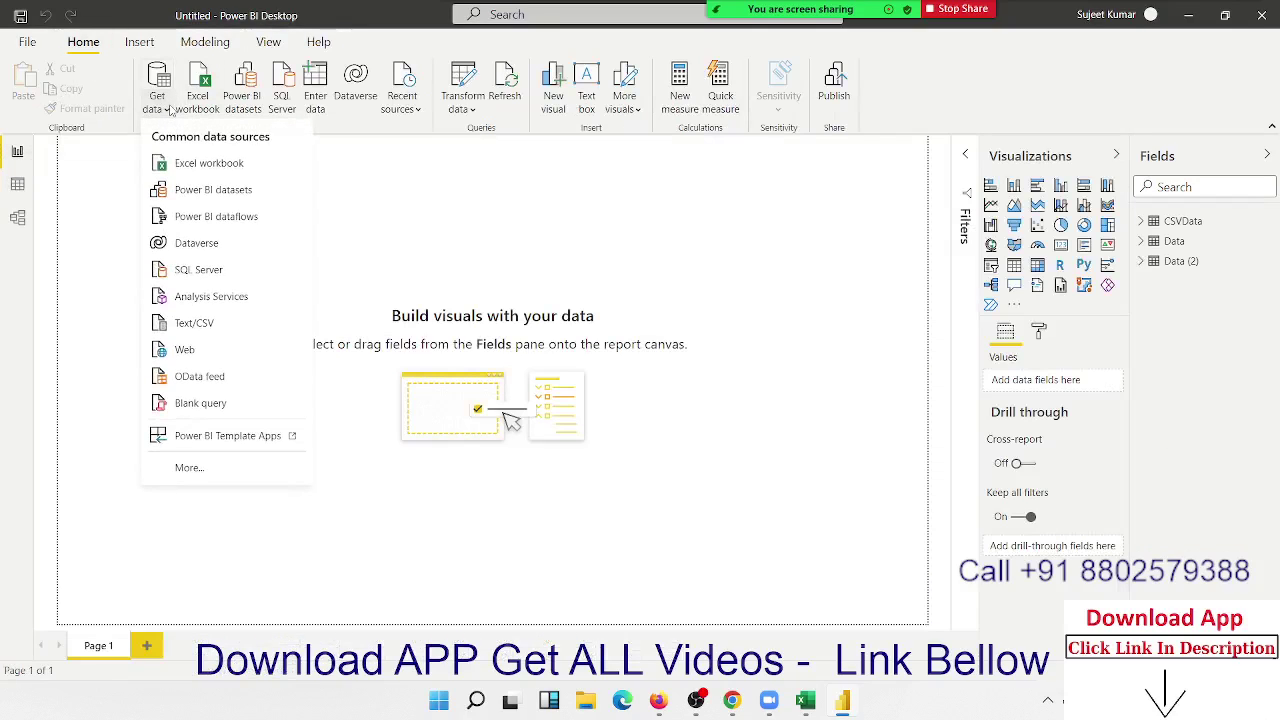
pyautogui.click(209, 472)
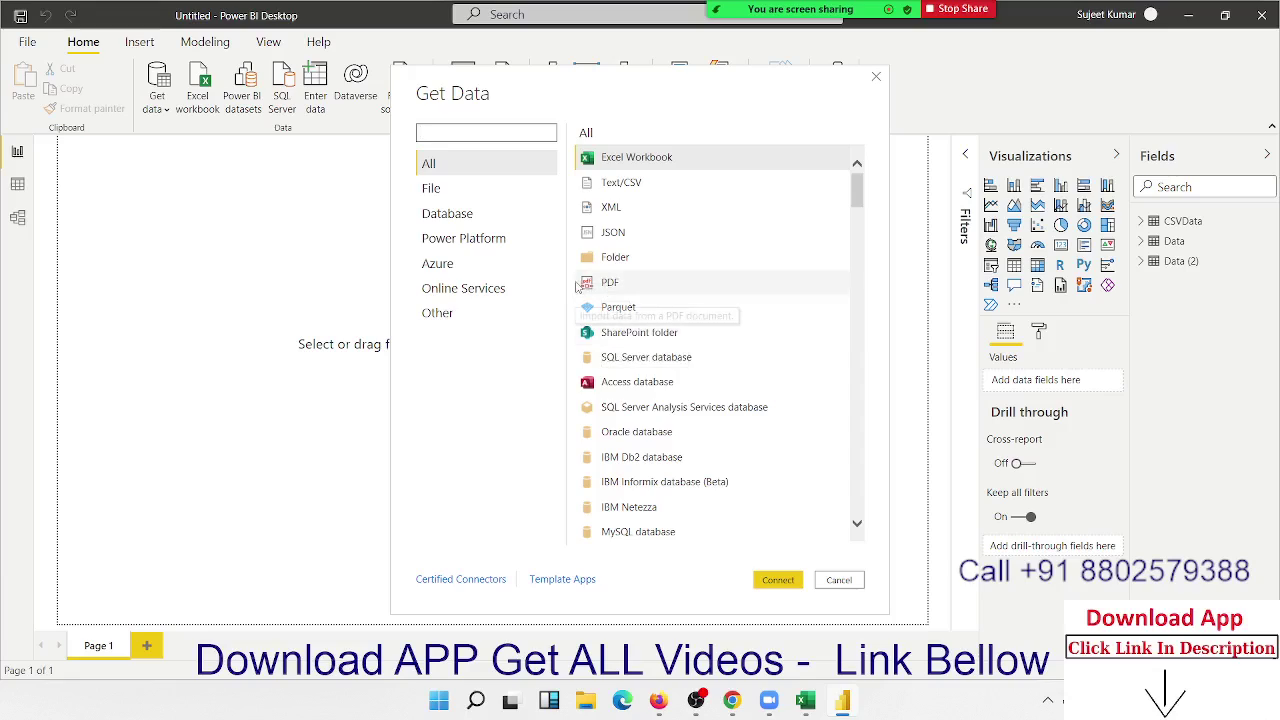
pyautogui.click(463, 193)
pyautogui.click(649, 289)
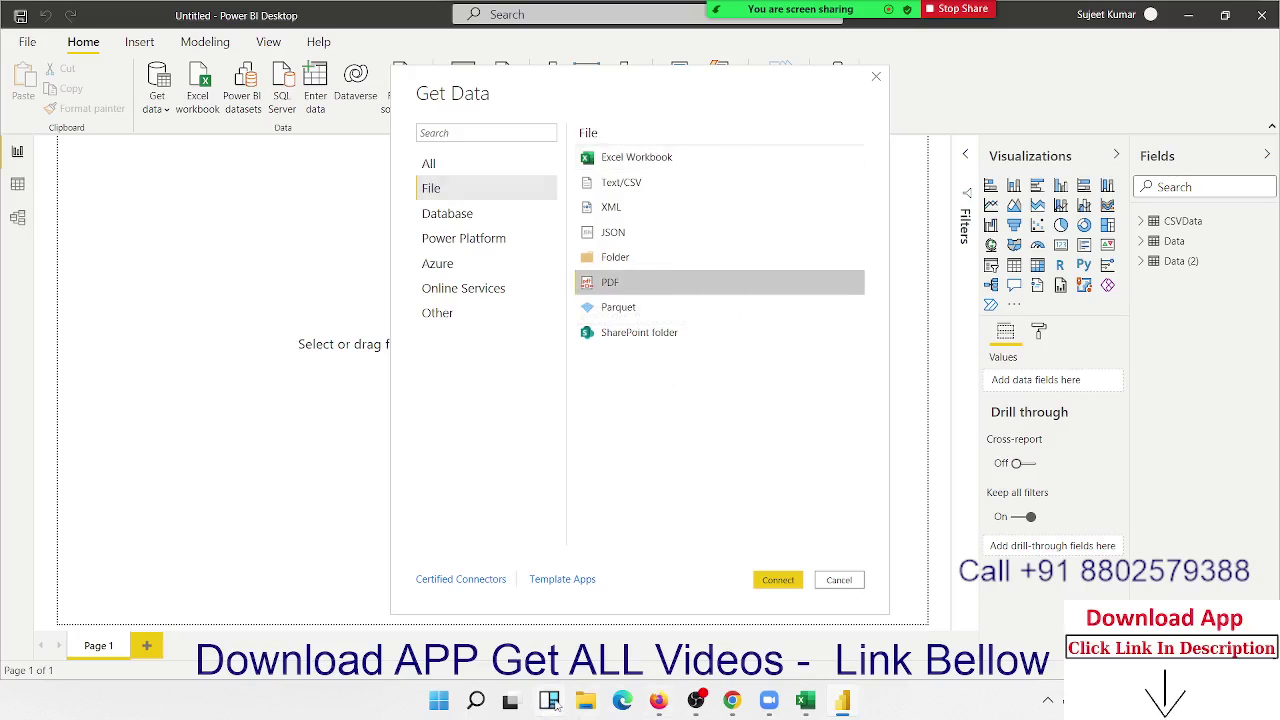
pyautogui.click(586, 703)
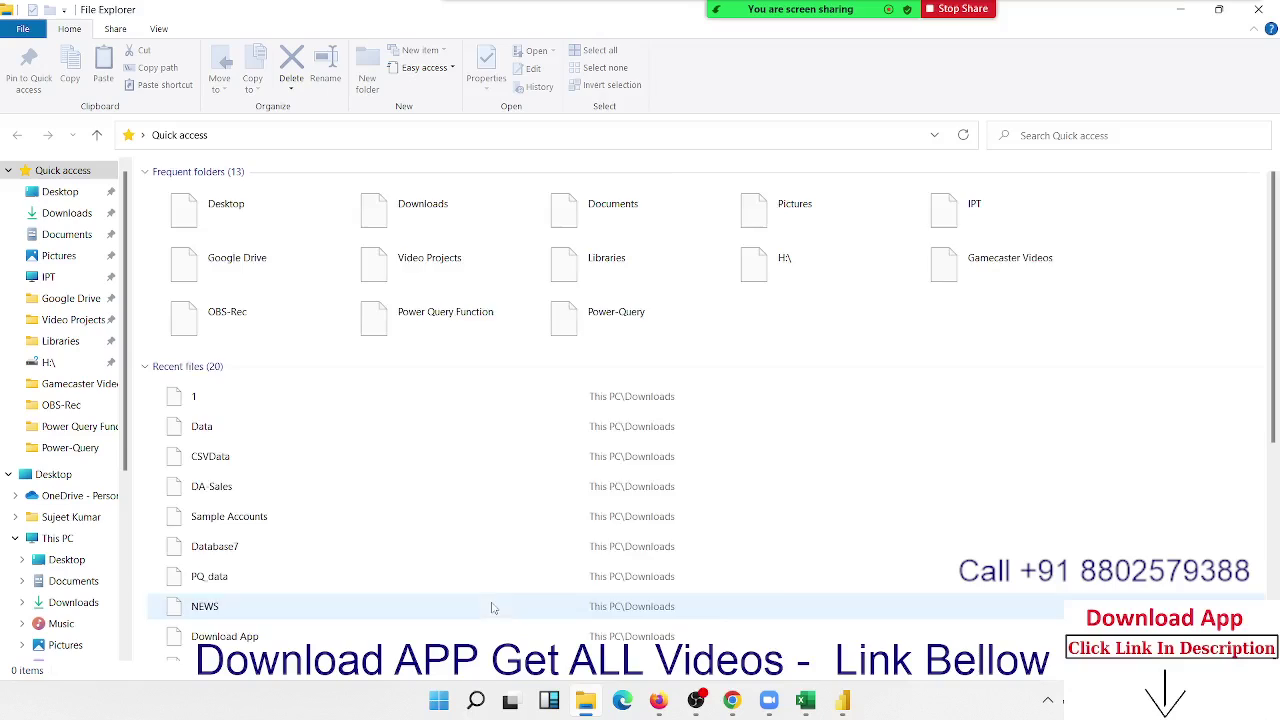
# Open Data.pdf from the Power-Query folder on Local Disk (G:)
pyautogui.scroll(-3, 68, 610)
pyautogui.click(70, 601)
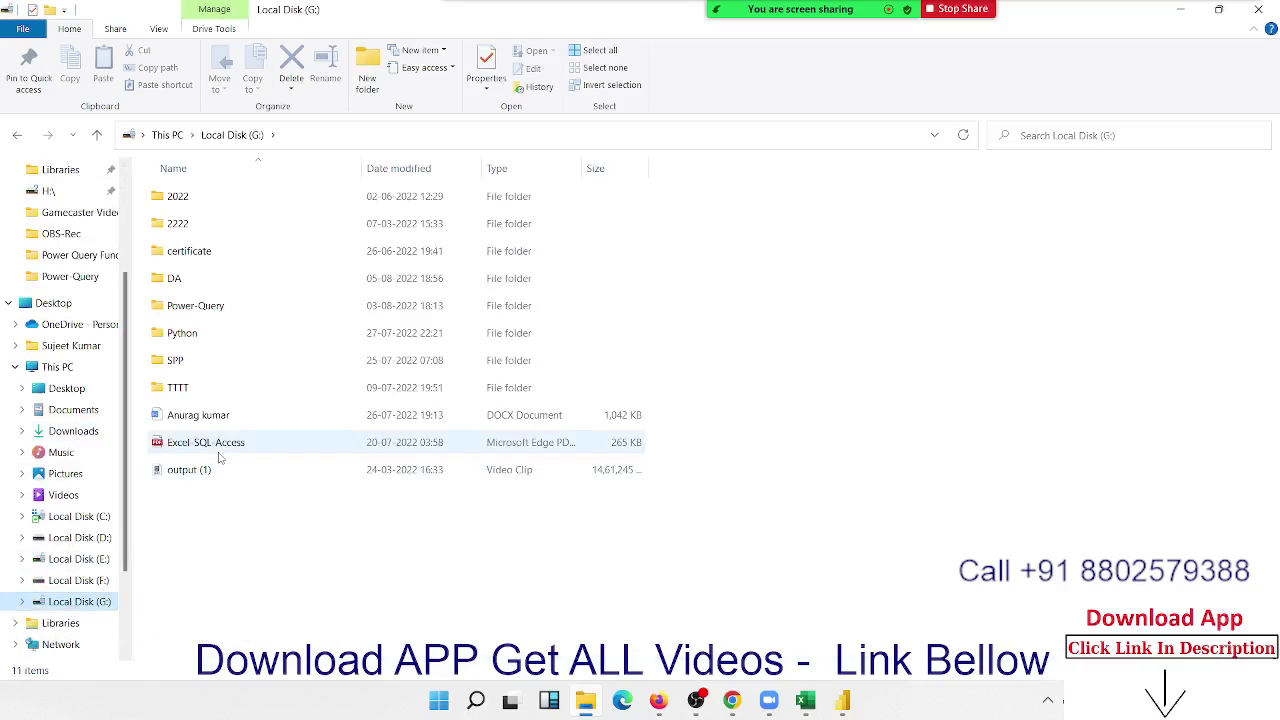
pyautogui.doubleClick(198, 306)
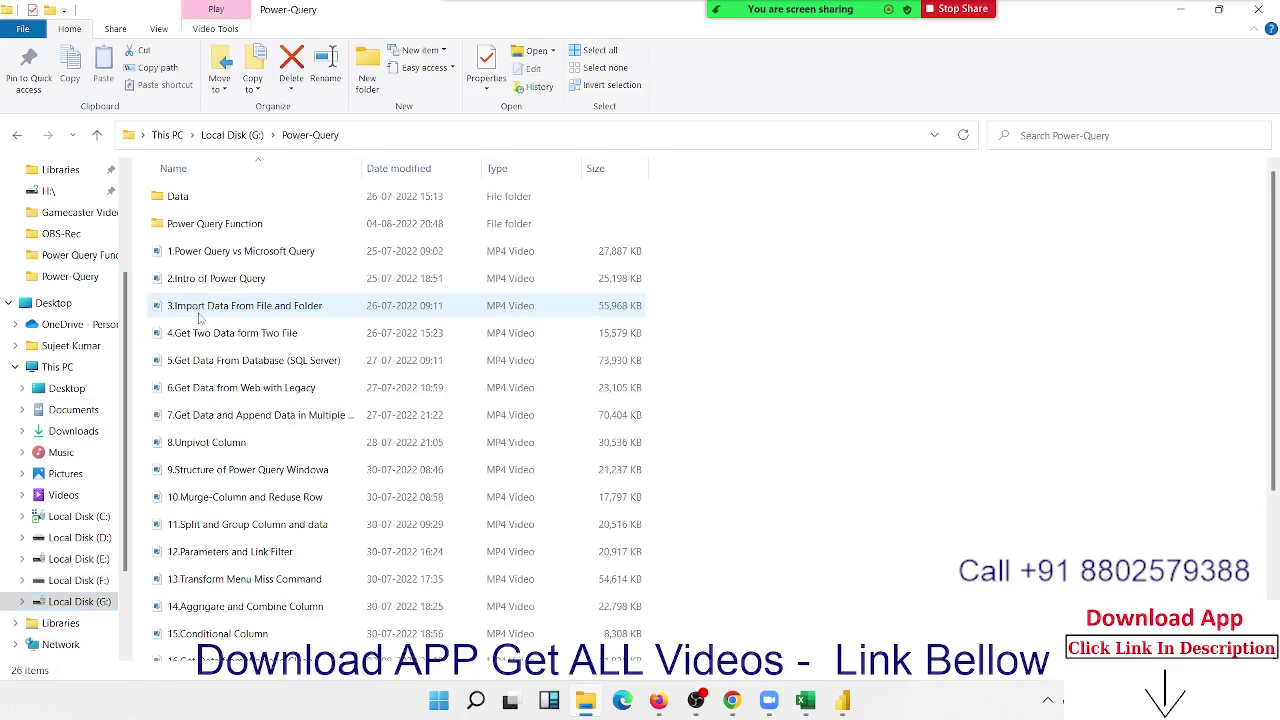
pyautogui.scroll(-3, 243, 393)
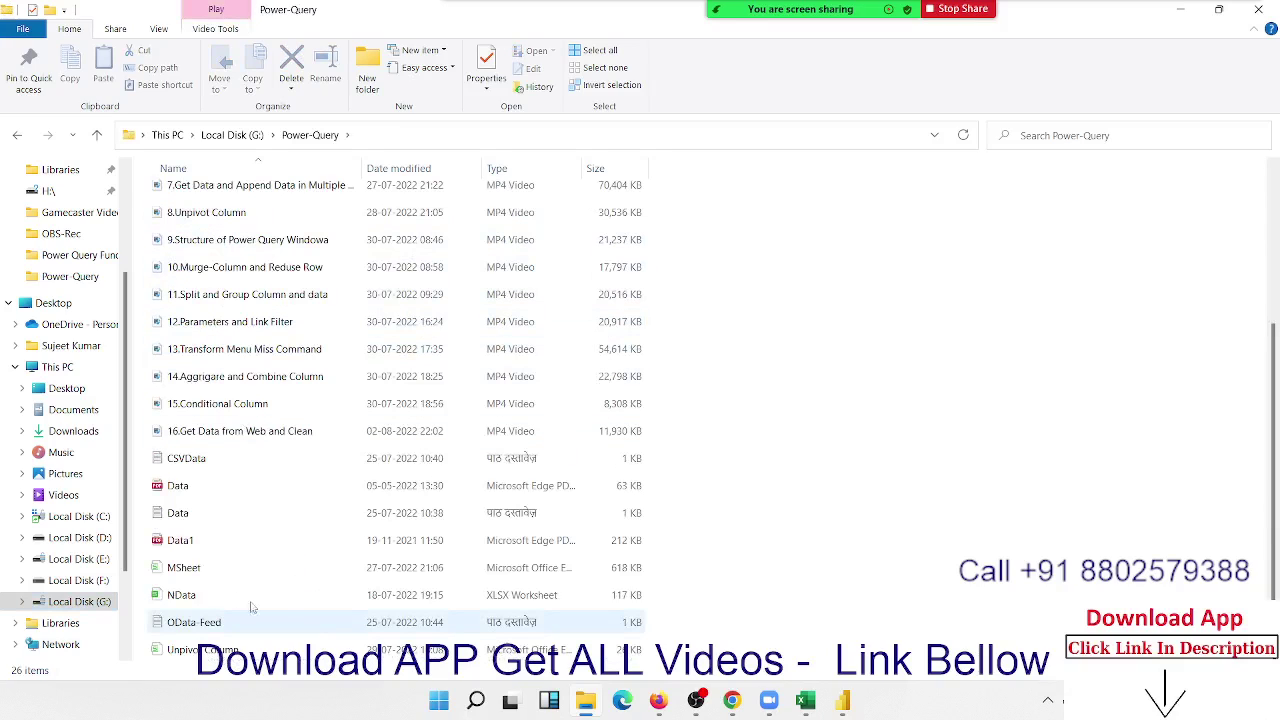
pyautogui.doubleClick(208, 486)
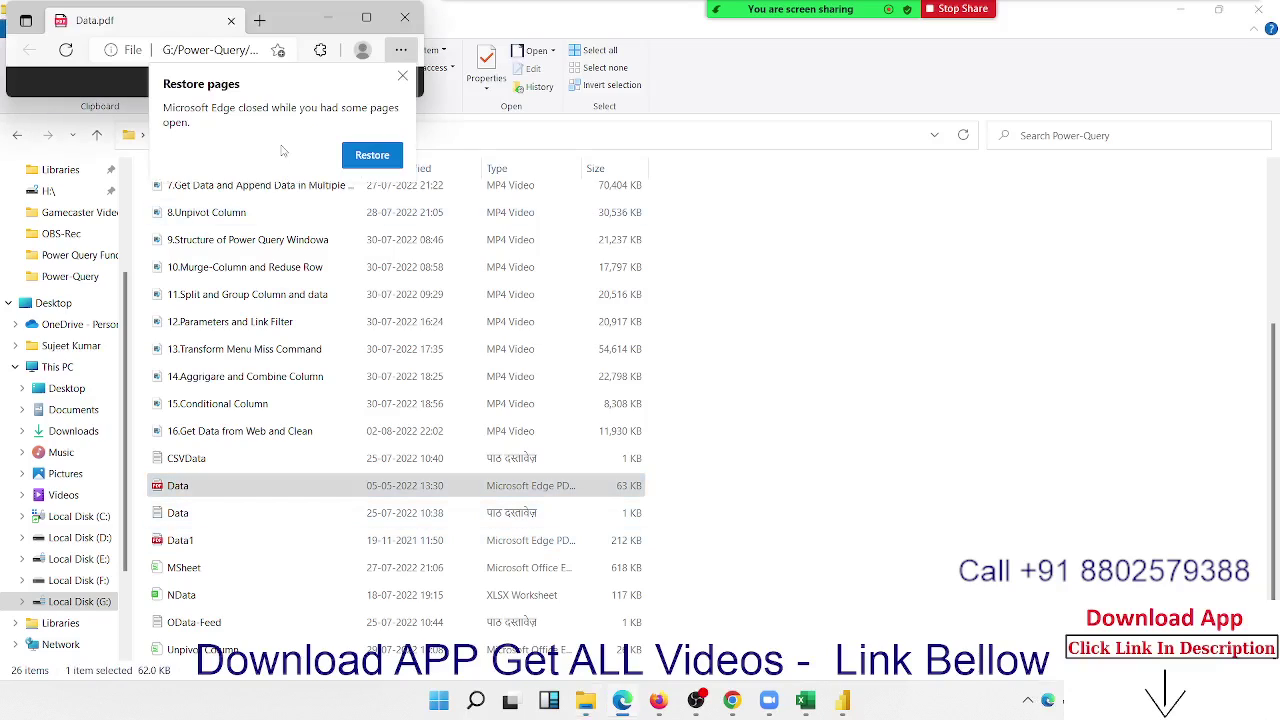
# Review Data.pdf's Name, JAN–DEC and Total table full-screen in Edge, then close Edge
pyautogui.click(402, 76)
pyautogui.click(367, 20)
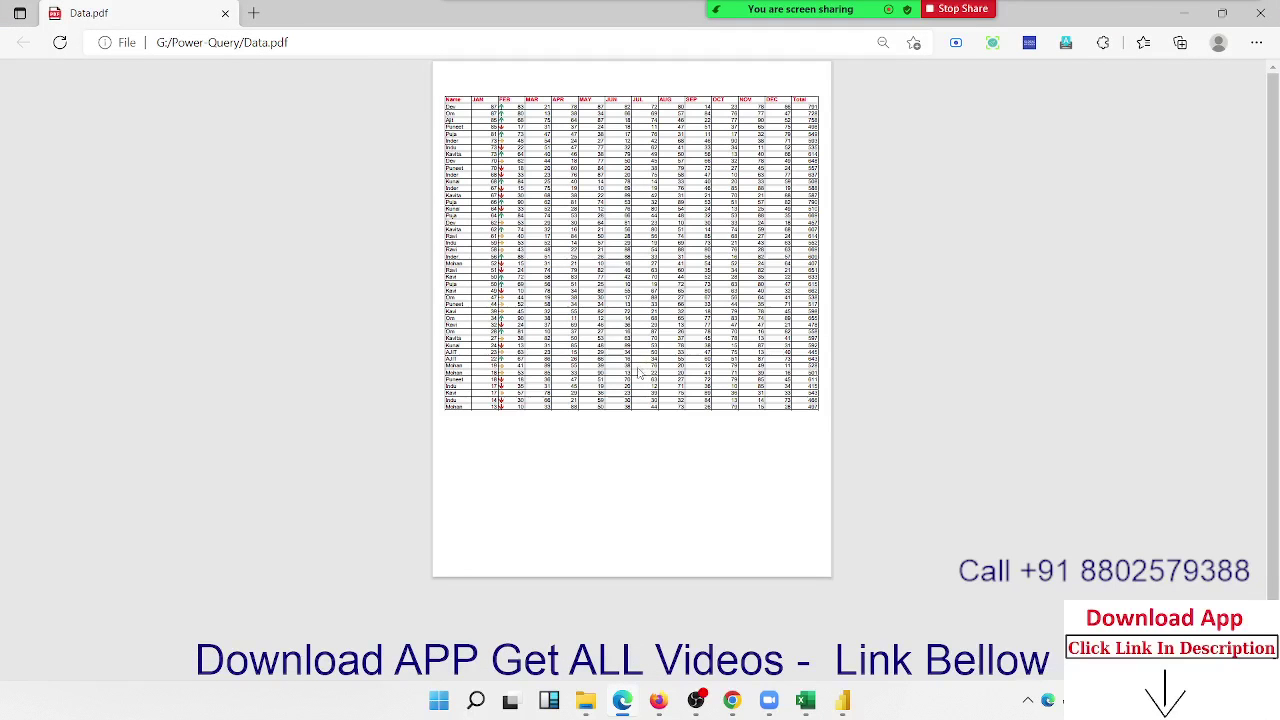
pyautogui.scroll(2, 640, 373)
pyautogui.scroll(3, 640, 373)
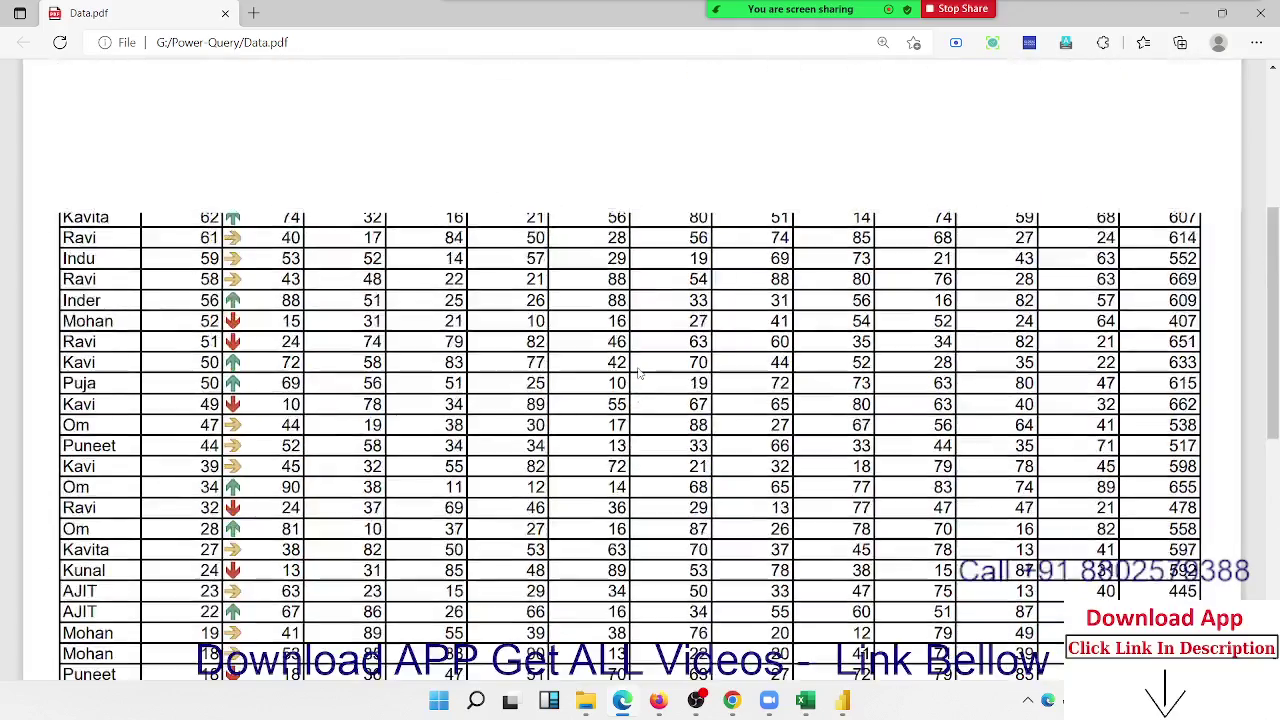
pyautogui.scroll(3, 640, 373)
pyautogui.scroll(-10, 428, 320)
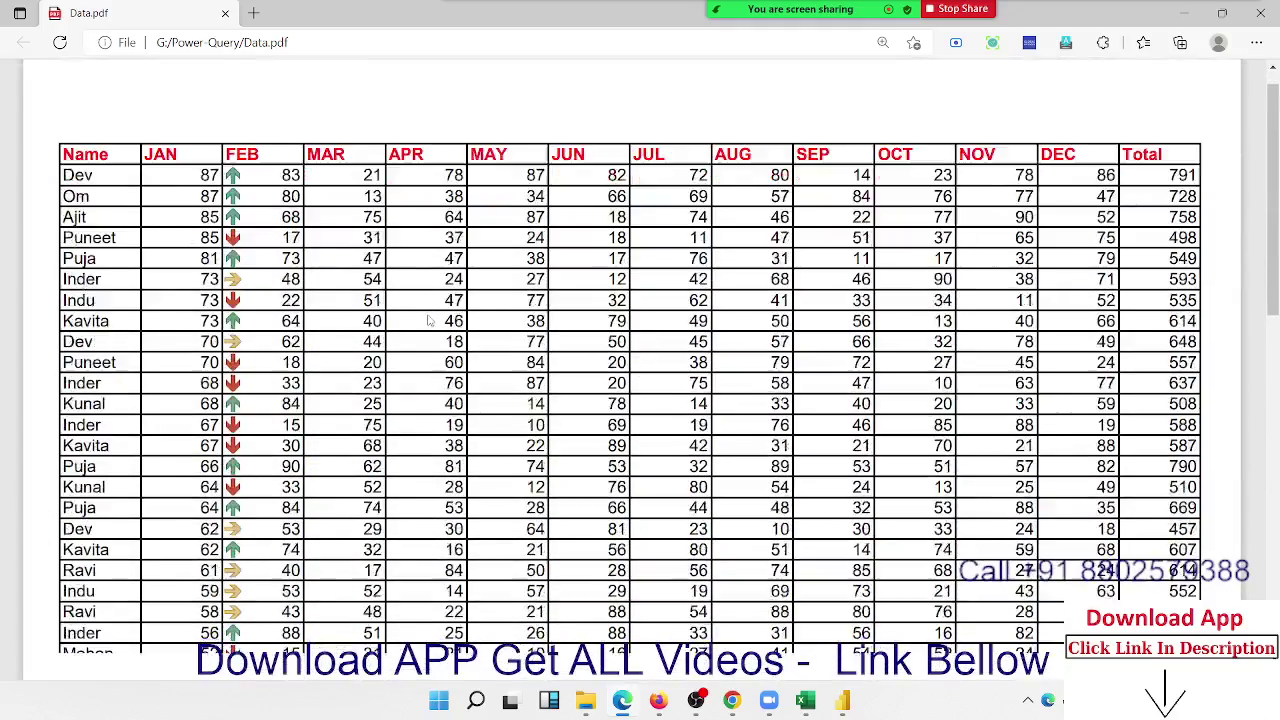
pyautogui.scroll(10, 428, 320)
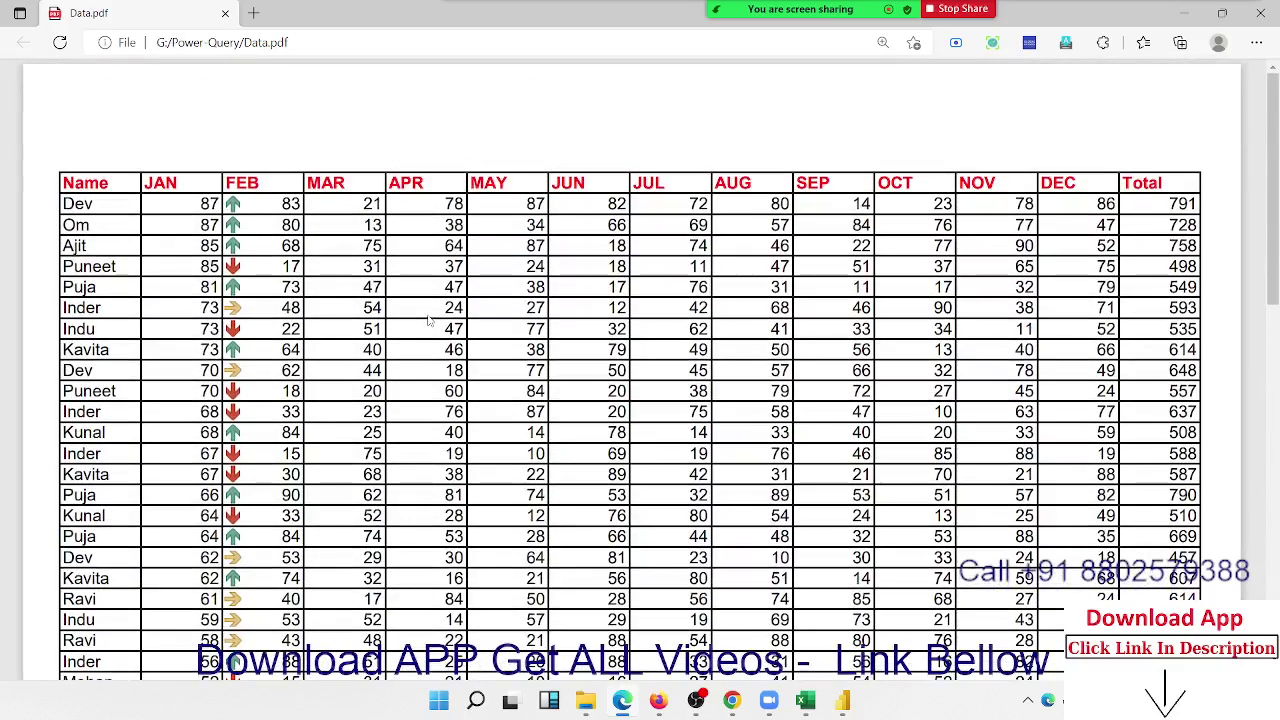
pyautogui.moveTo(145, 182); pyautogui.dragTo(1160, 182)
pyautogui.click(1252, 10)
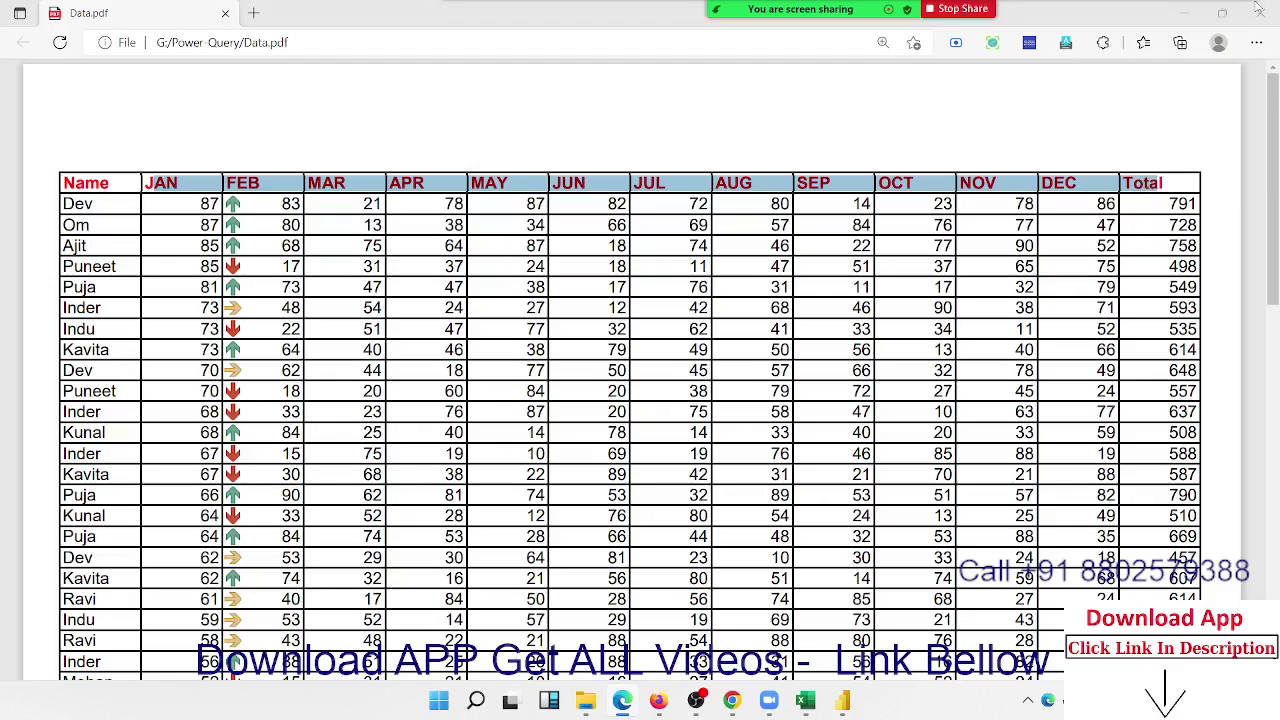
pyautogui.click(1256, 10)
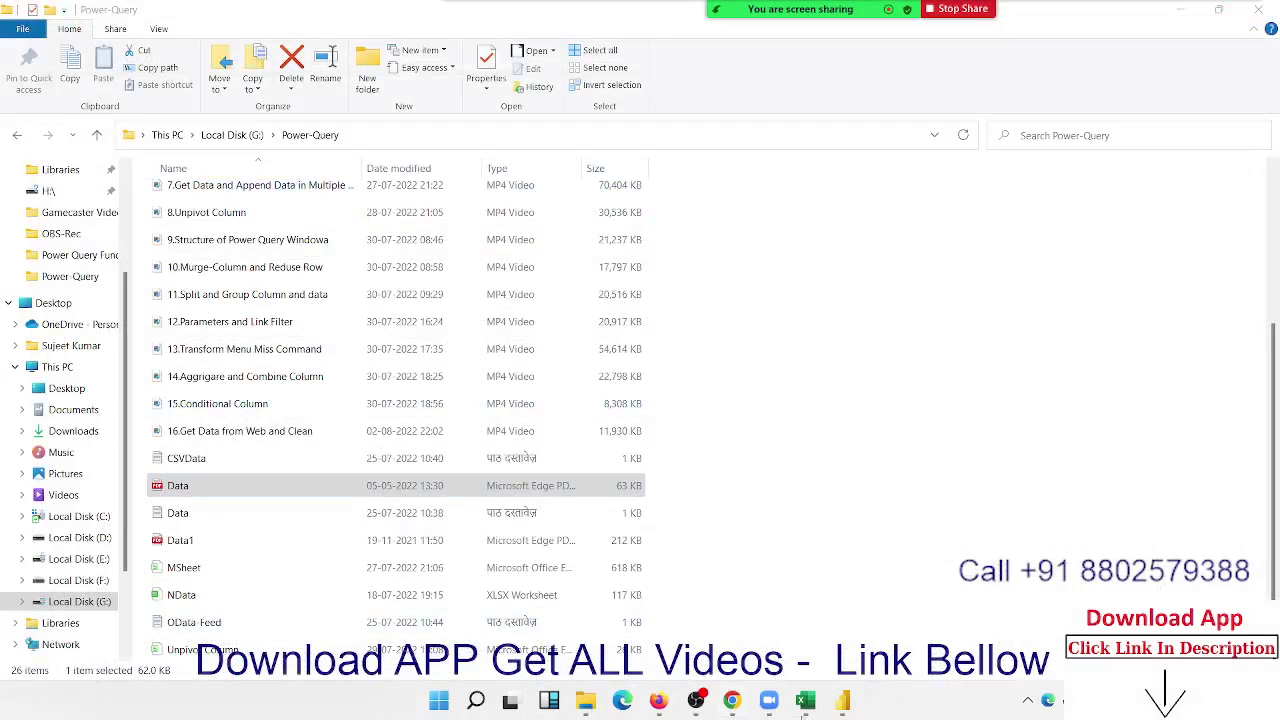
pyautogui.moveTo(843, 700)
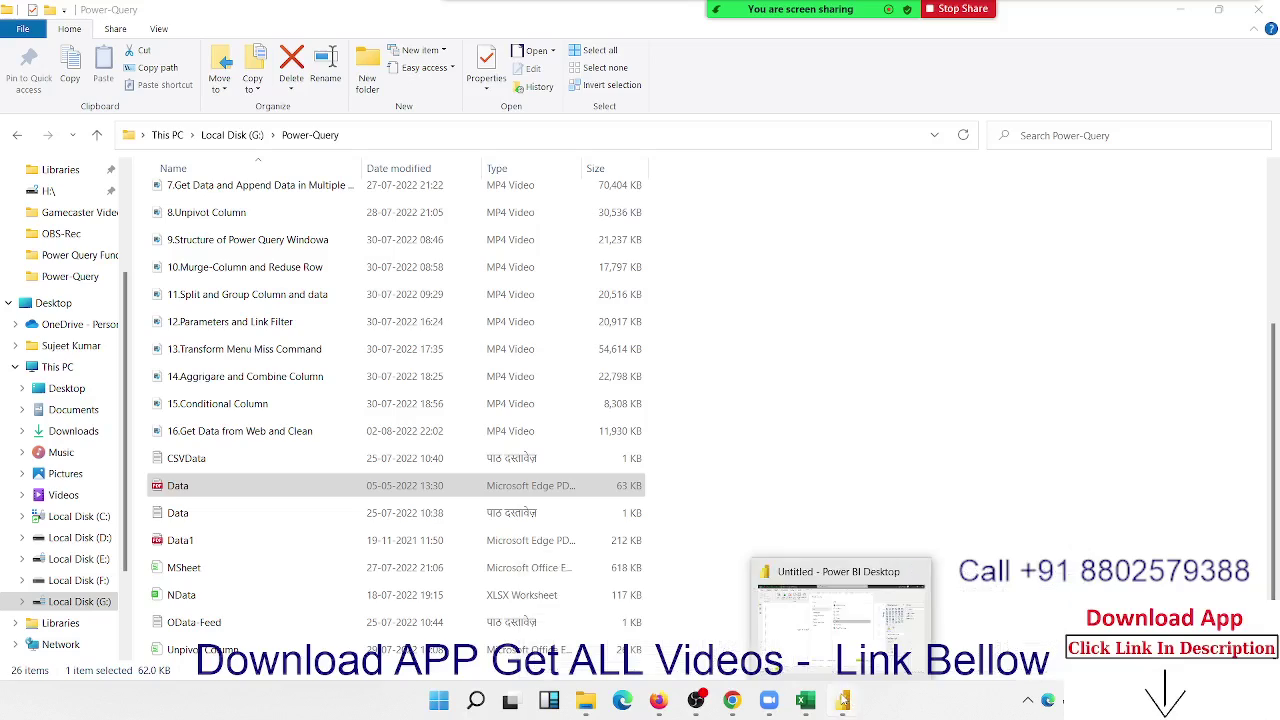
# Connect to Data.pdf in the Power-Query folder through the PDF connector
pyautogui.click(842, 700)
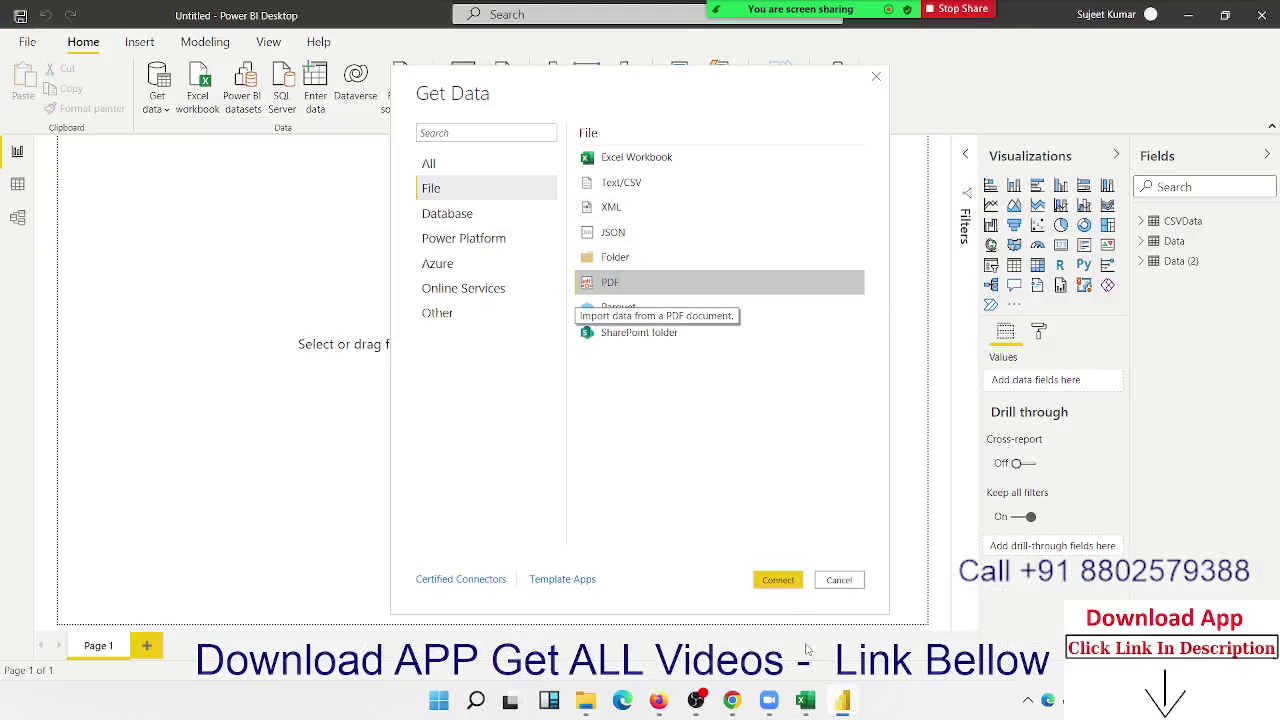
pyautogui.click(779, 581)
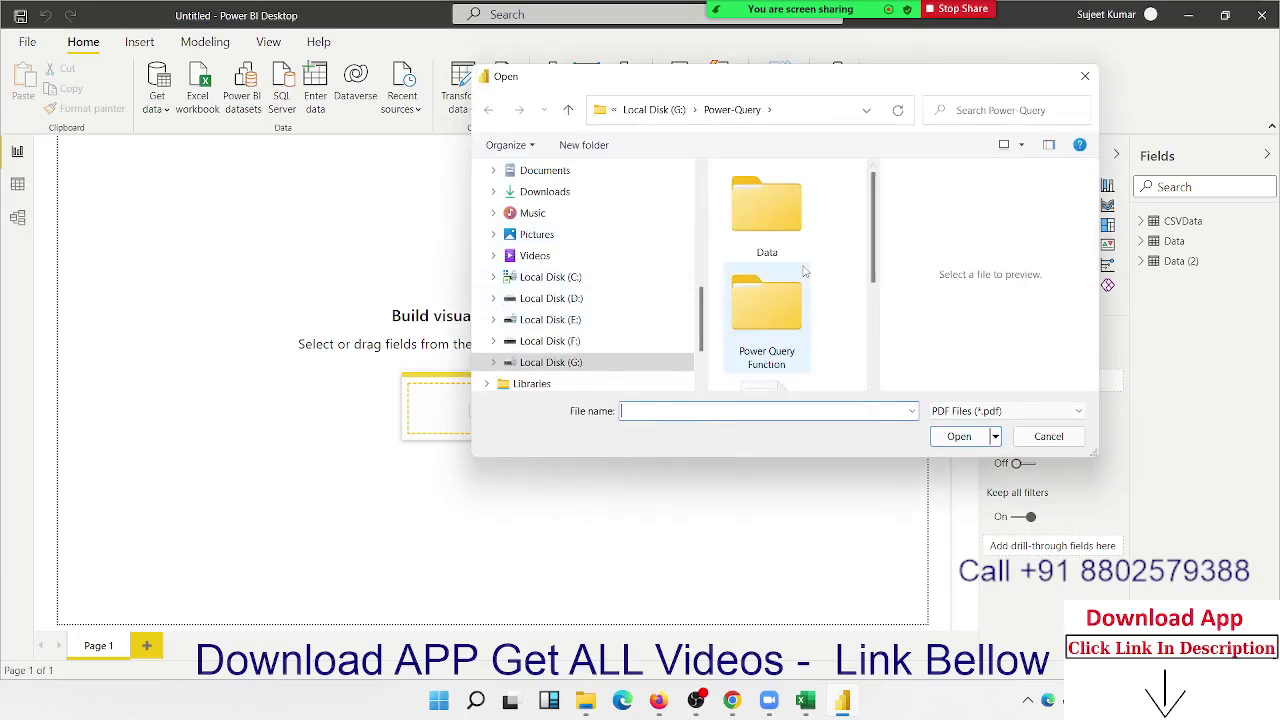
pyautogui.scroll(-2, 803, 270)
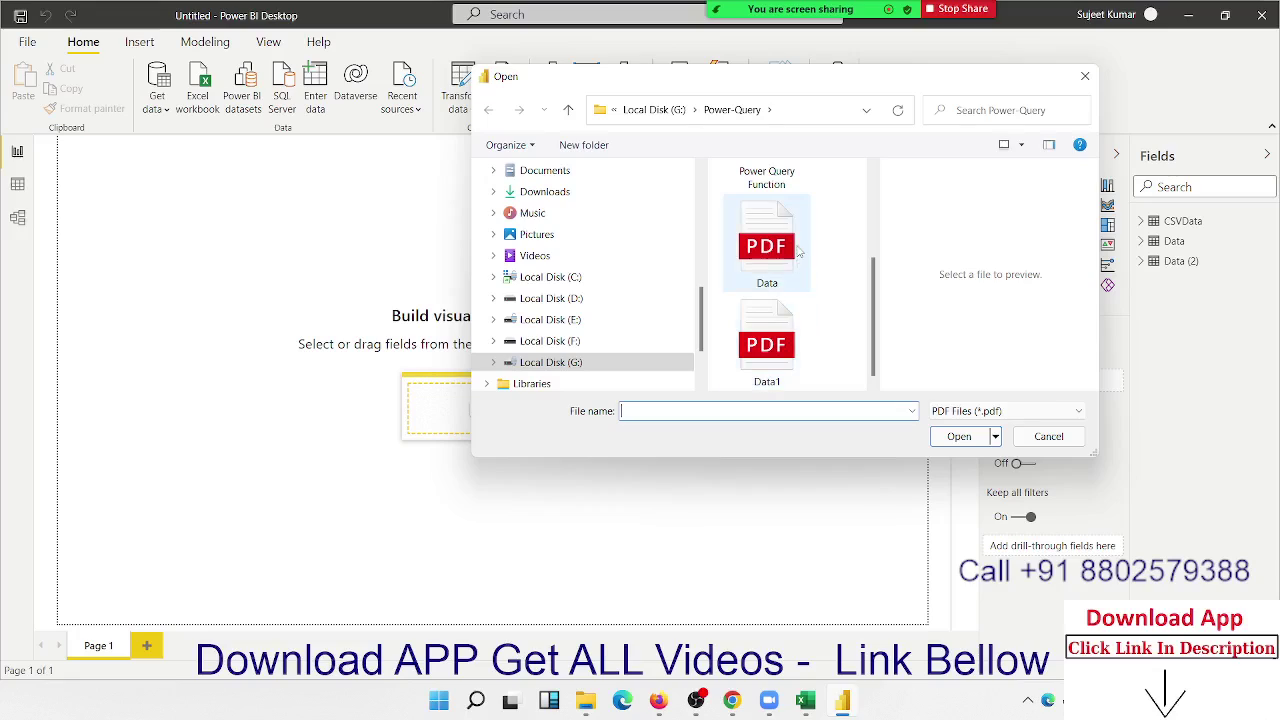
pyautogui.click(800, 253)
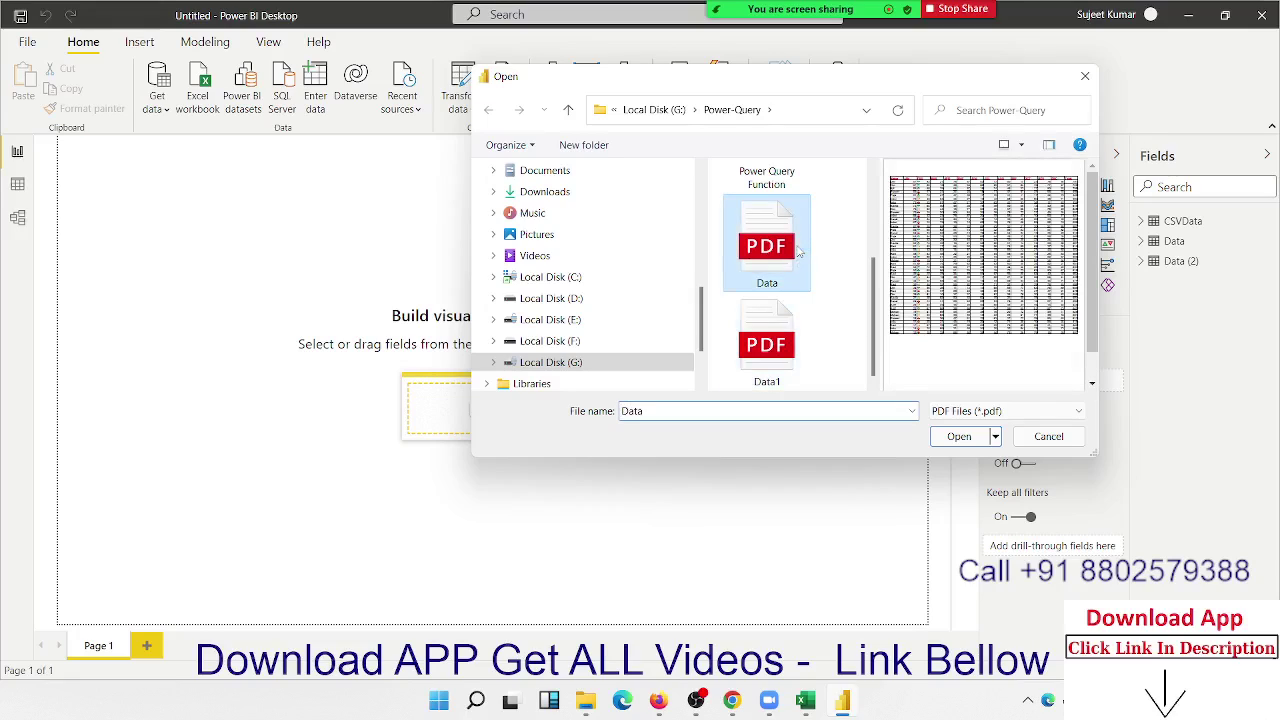
pyautogui.click(958, 436)
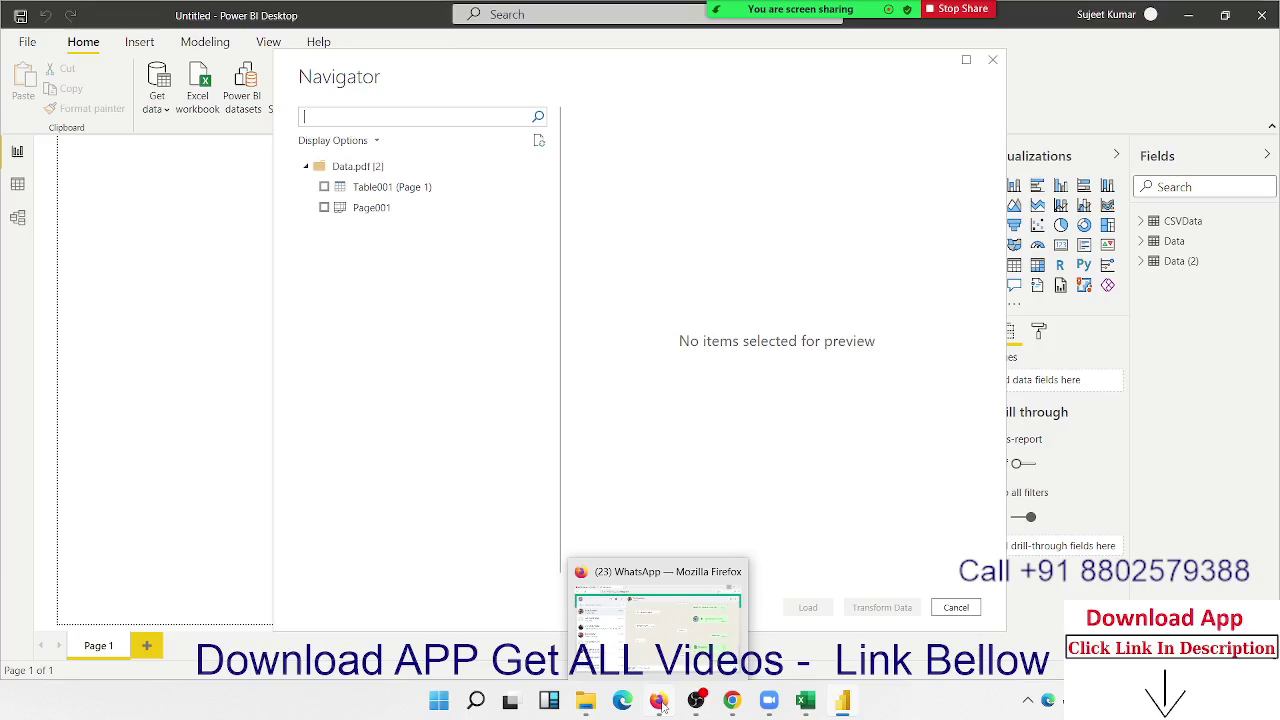
# Preview and tick Table001 (Page 1) from Data.pdf, then open it in Power Query Editor
pyautogui.click(370, 193)
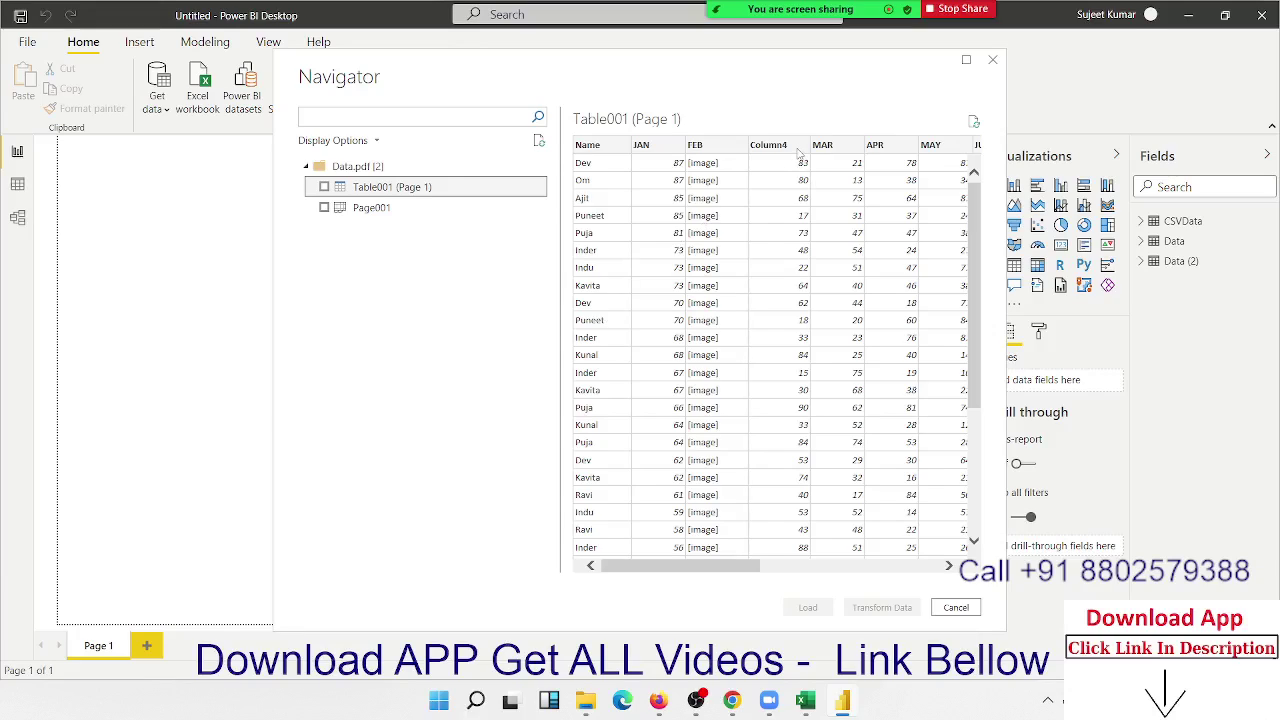
pyautogui.click(324, 187)
pyautogui.click(883, 608)
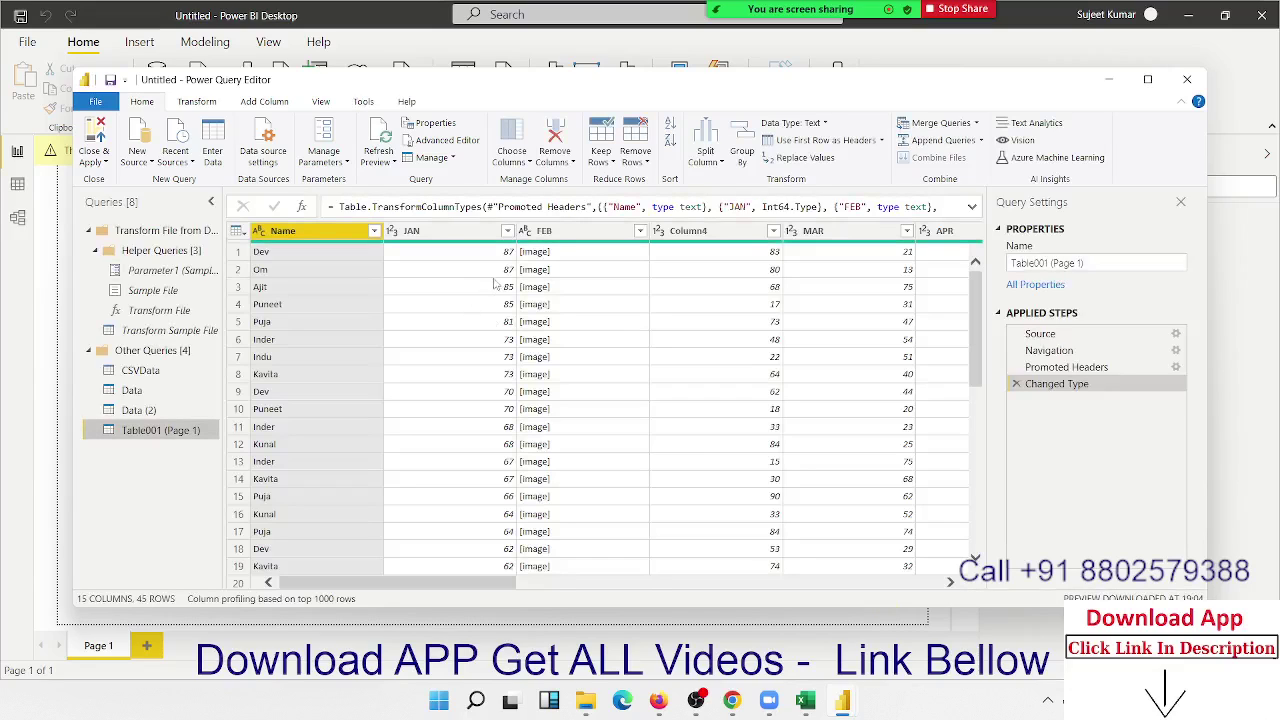
# Remove the FEB column that holds images
pyautogui.click(553, 237)
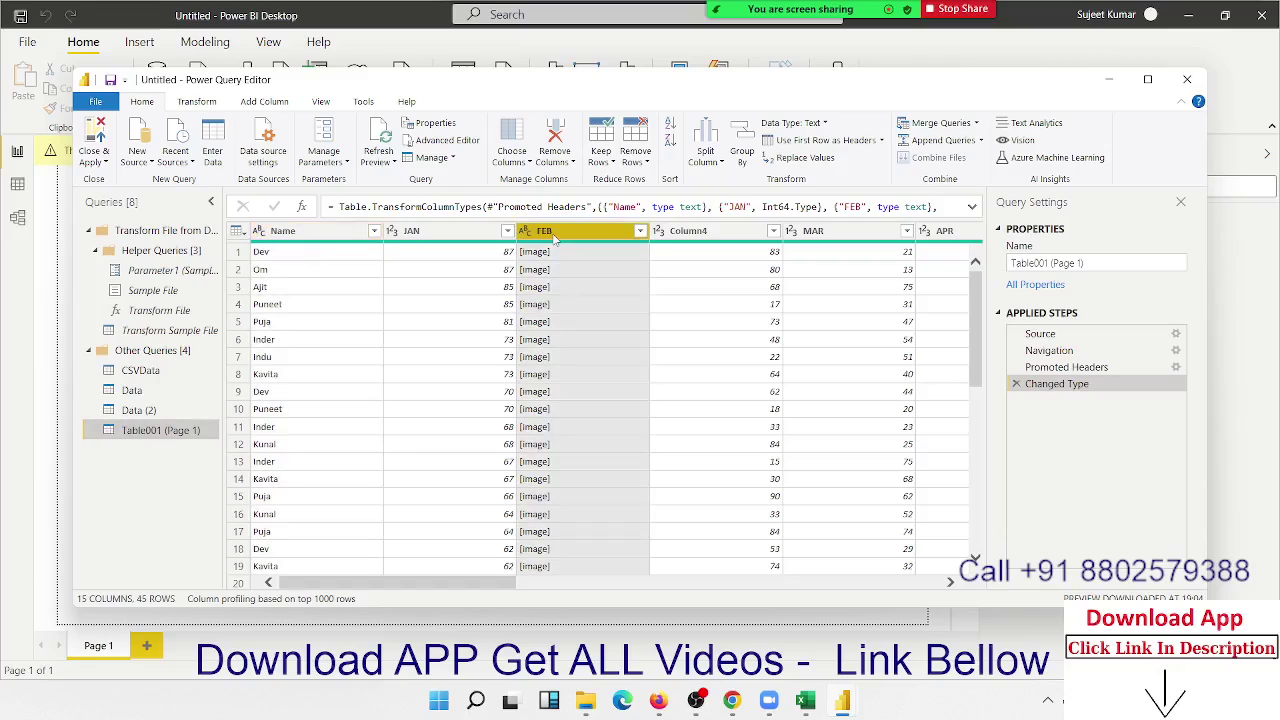
pyautogui.rightClick(555, 238)
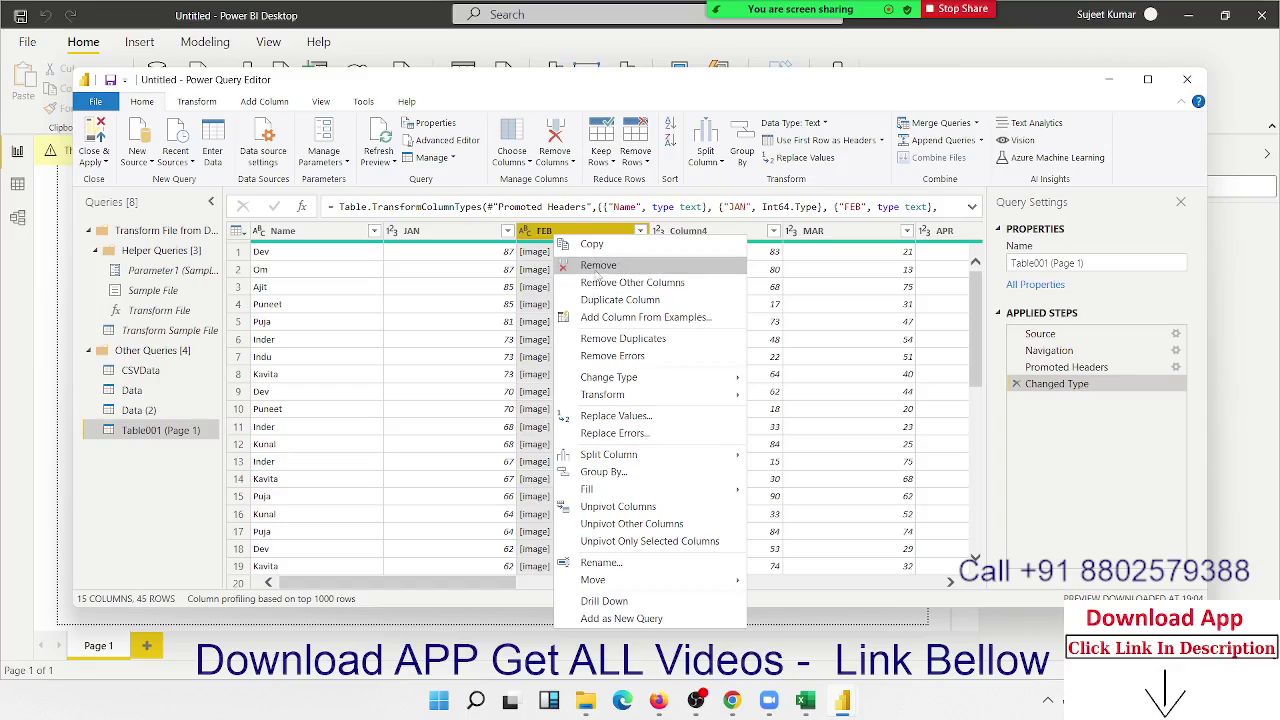
pyautogui.click(597, 267)
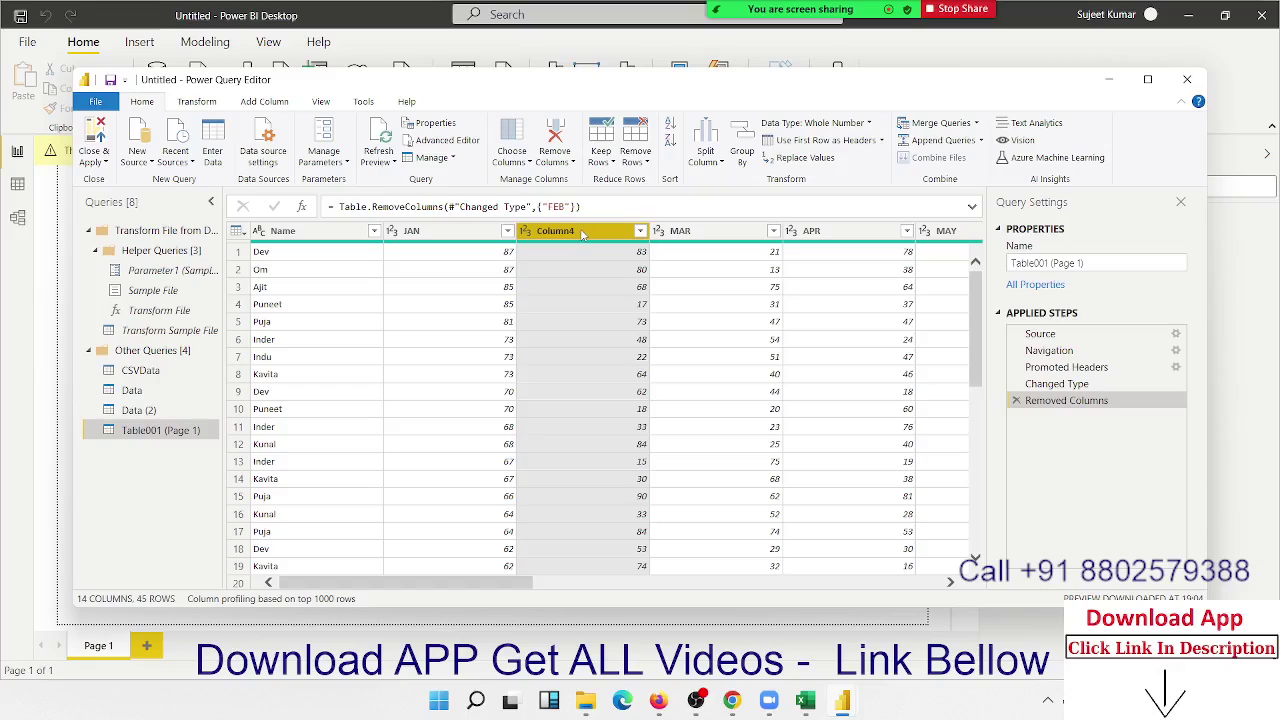
# Rename Column4 to FEB and apply the query changes with Close & Apply
pyautogui.doubleClick(582, 231)
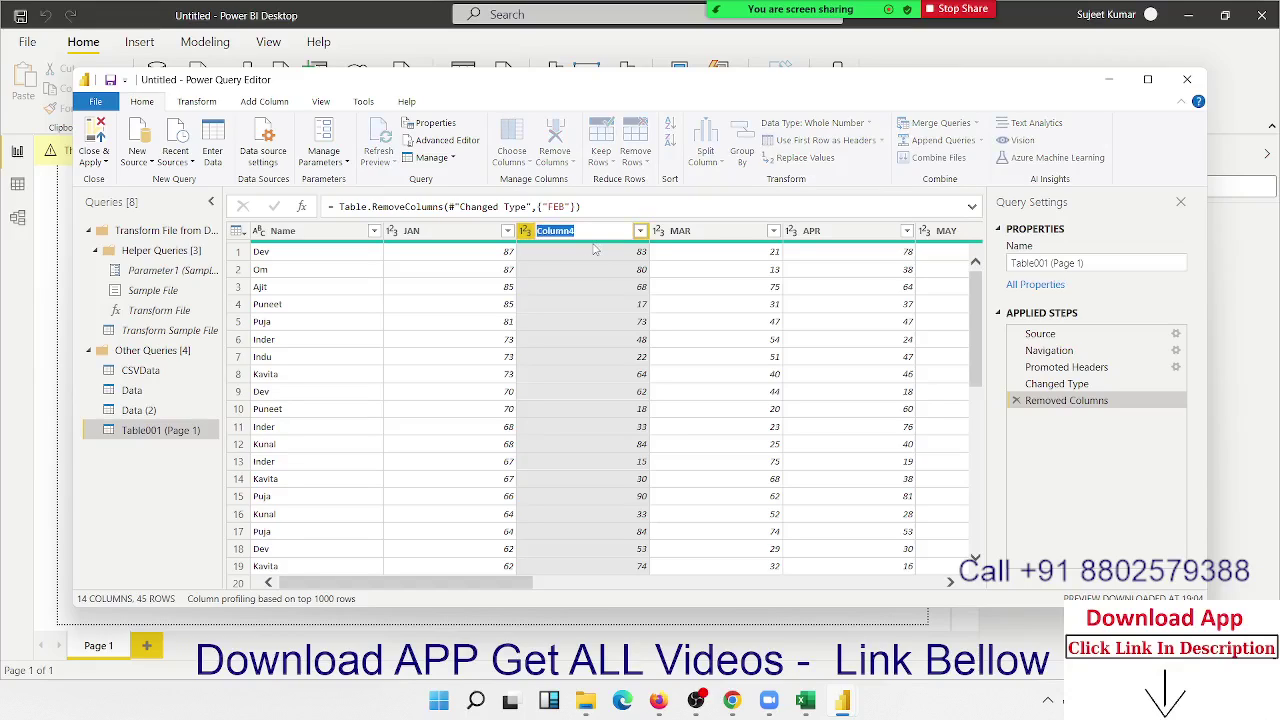
pyautogui.write('FEB')
pyautogui.press('Return')
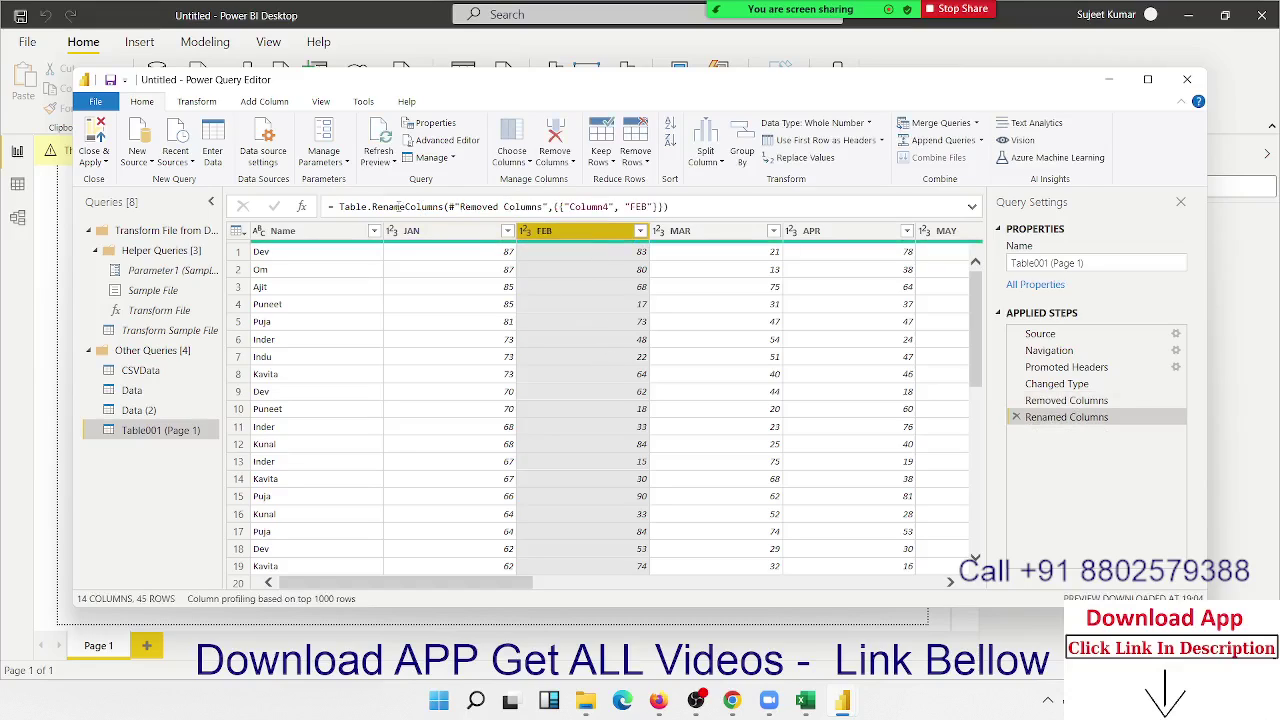
pyautogui.click(97, 138)
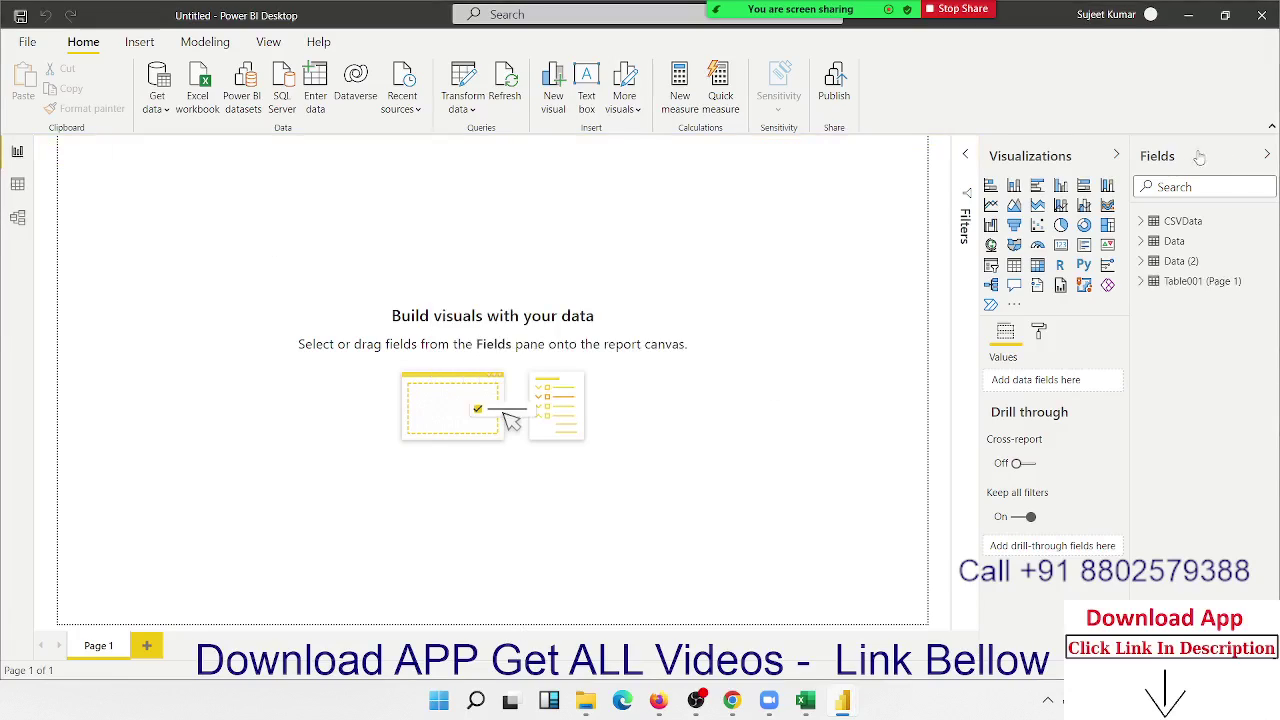
# Show Table001 (Page 1) in Data view with the Data (2) field list collapsed
pyautogui.click(1204, 284)
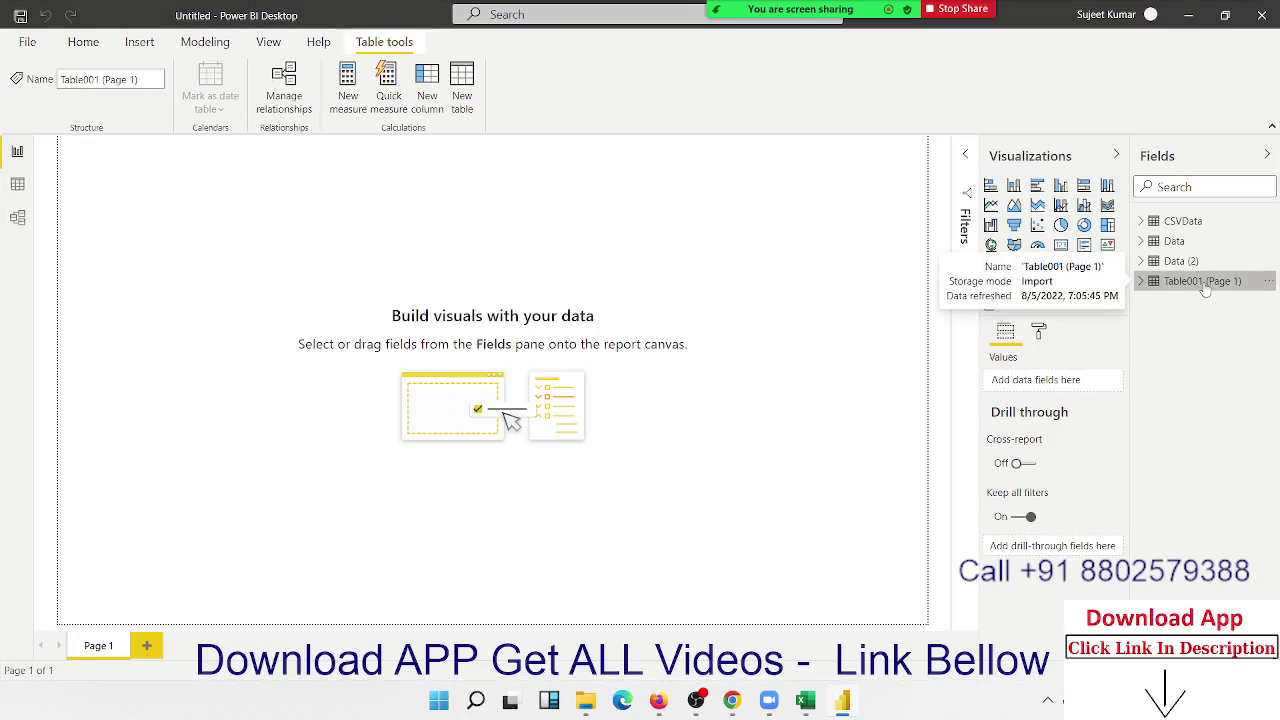
pyautogui.click(17, 185)
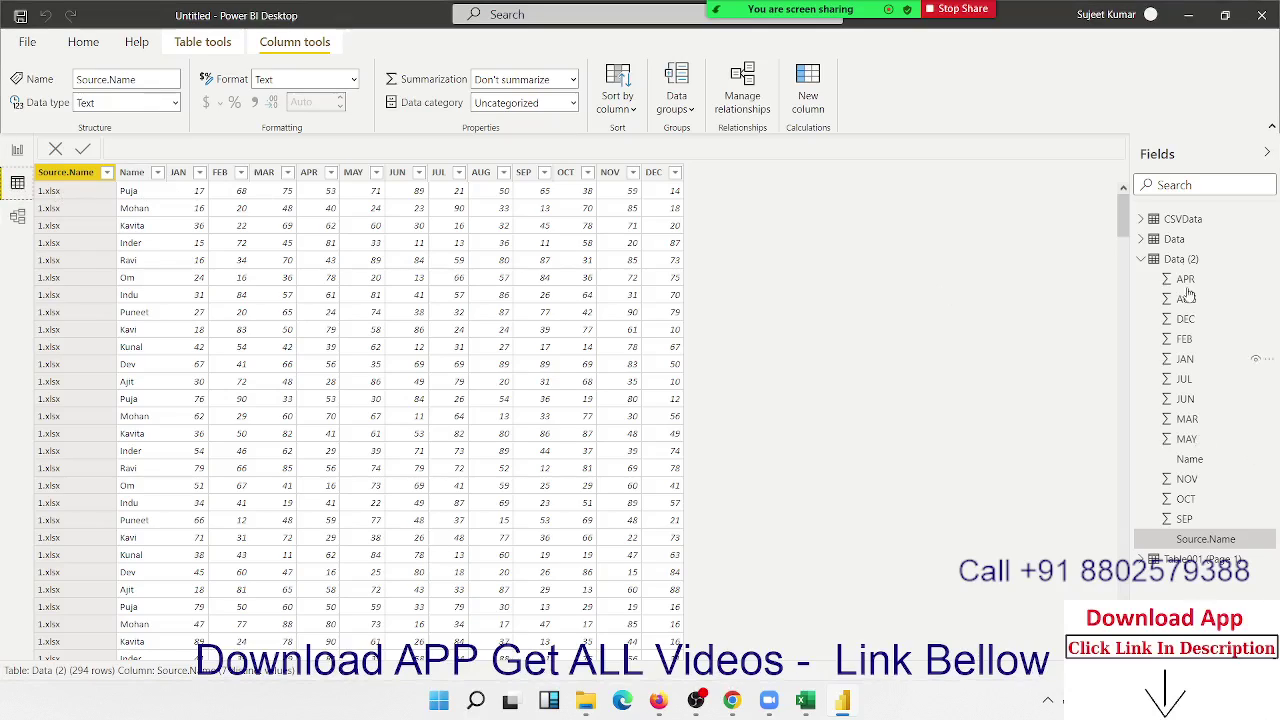
pyautogui.click(1141, 259)
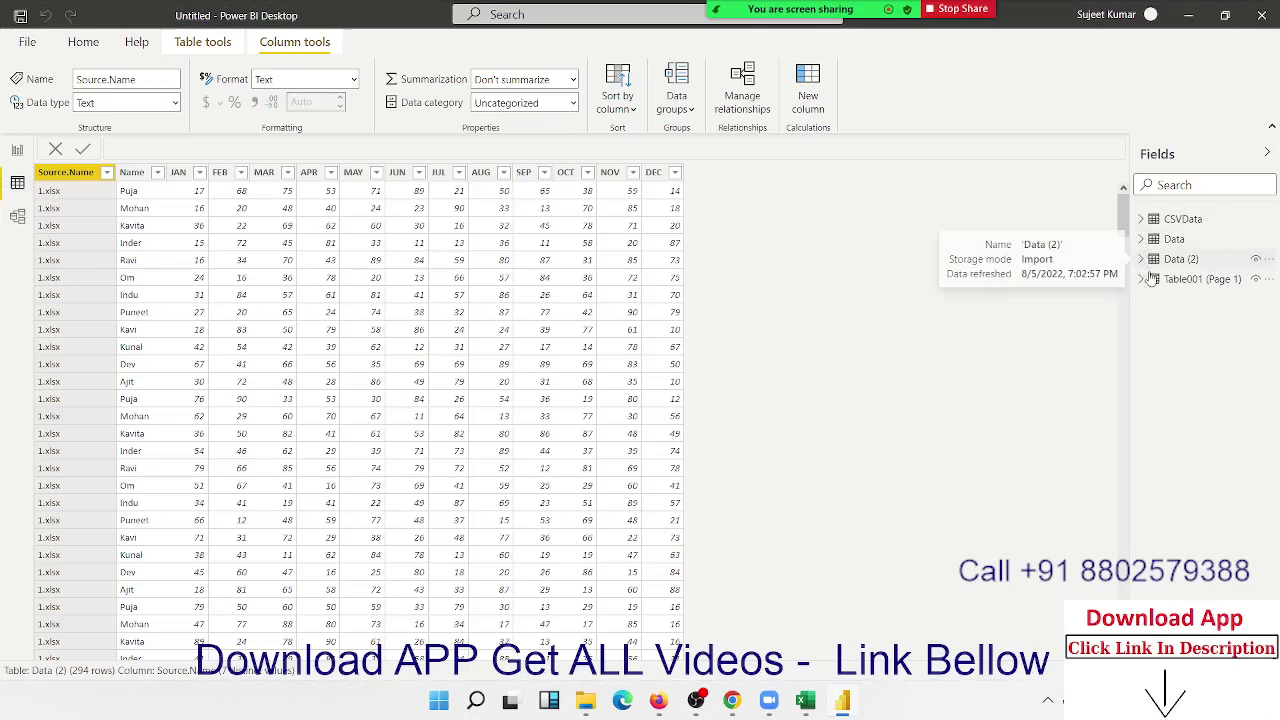
pyautogui.click(1151, 282)
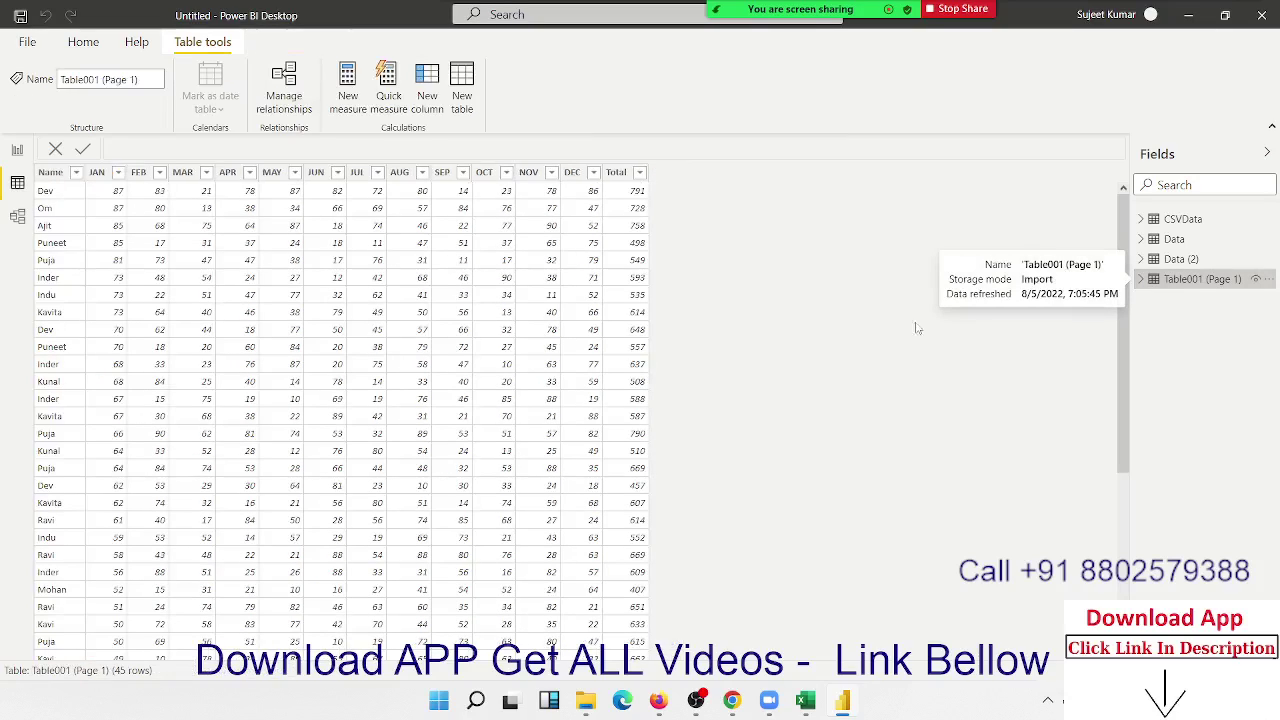
pyautogui.click(588, 698)
# Open Data1.pdf in Edge and select its header row from Name to DEC
pyautogui.doubleClick(281, 548)
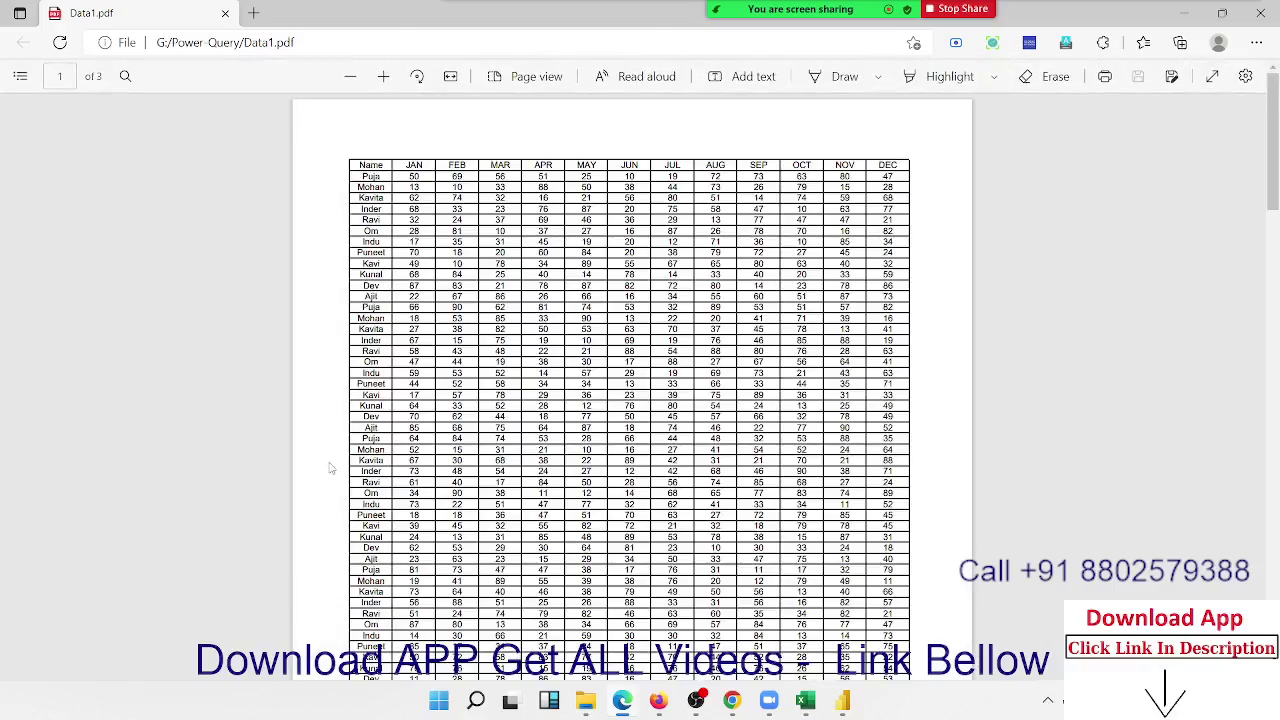
pyautogui.scroll(-10, 420, 460)
pyautogui.scroll(5, 420, 460)
pyautogui.scroll(-5, 430, 470)
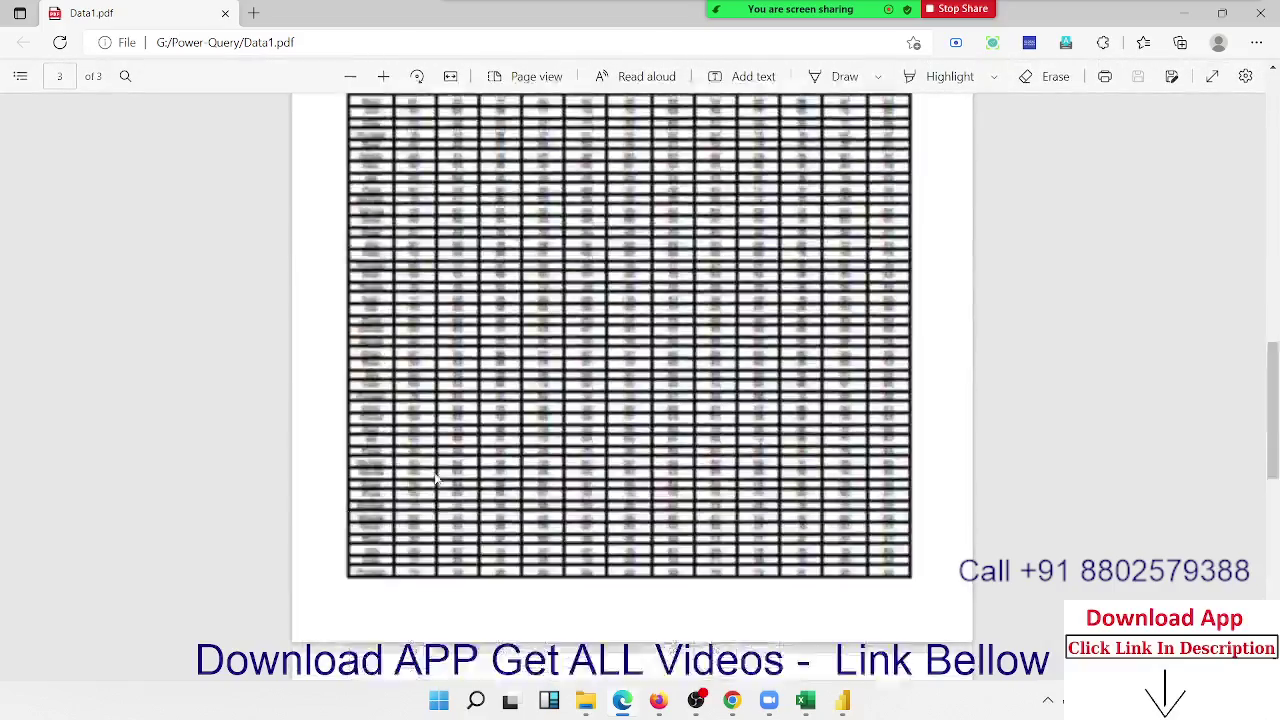
pyautogui.scroll(10, 437, 480)
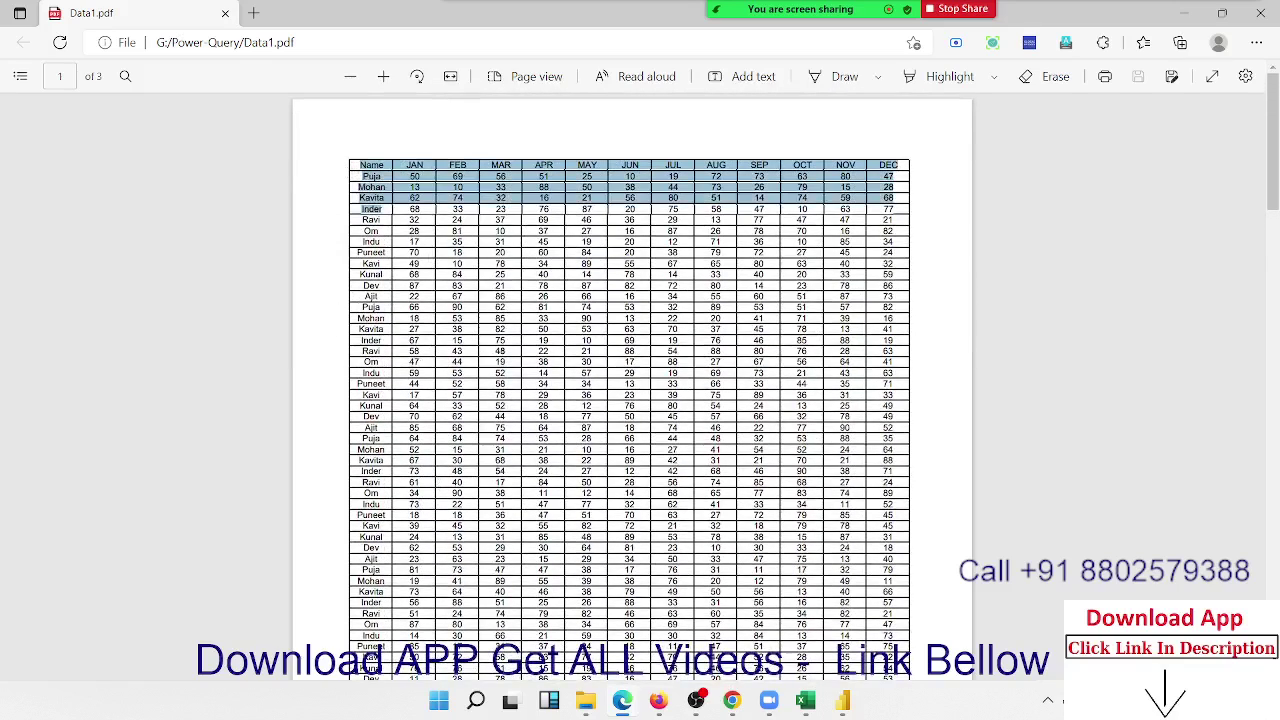
pyautogui.moveTo(360, 160); pyautogui.dragTo(652, 483)
pyautogui.click(815, 318)
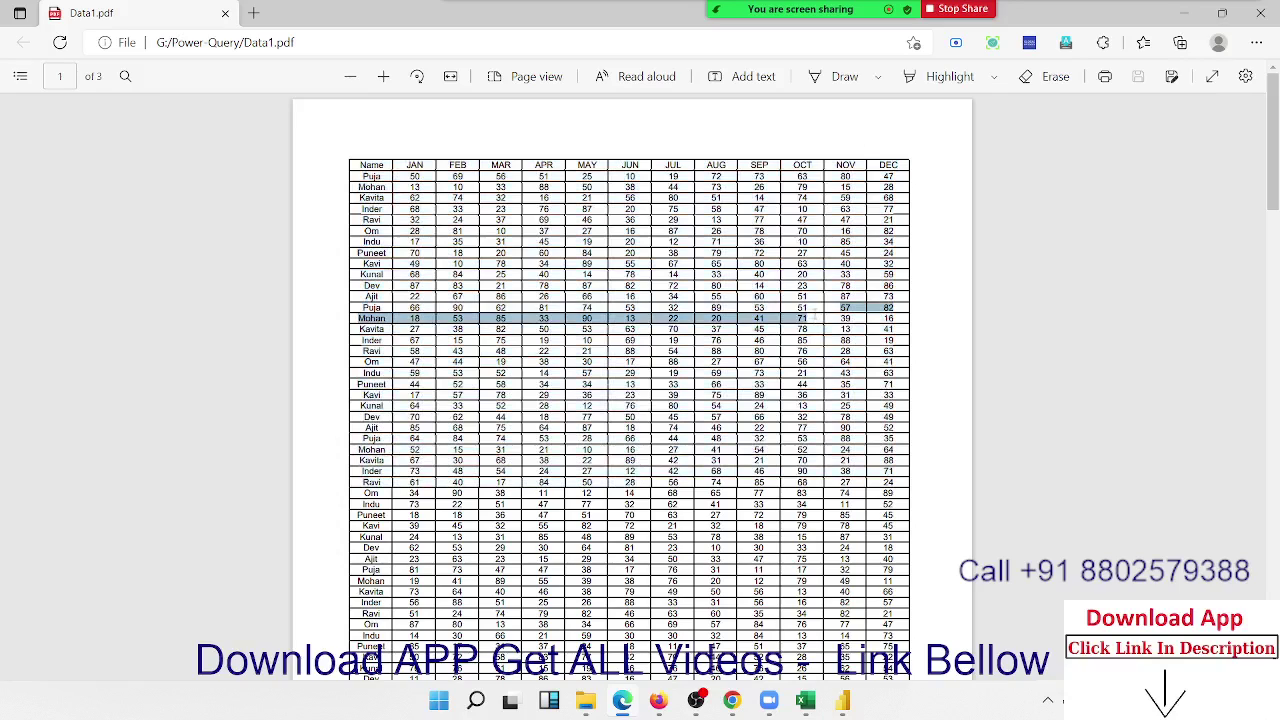
pyautogui.moveTo(362, 164); pyautogui.dragTo(898, 166)
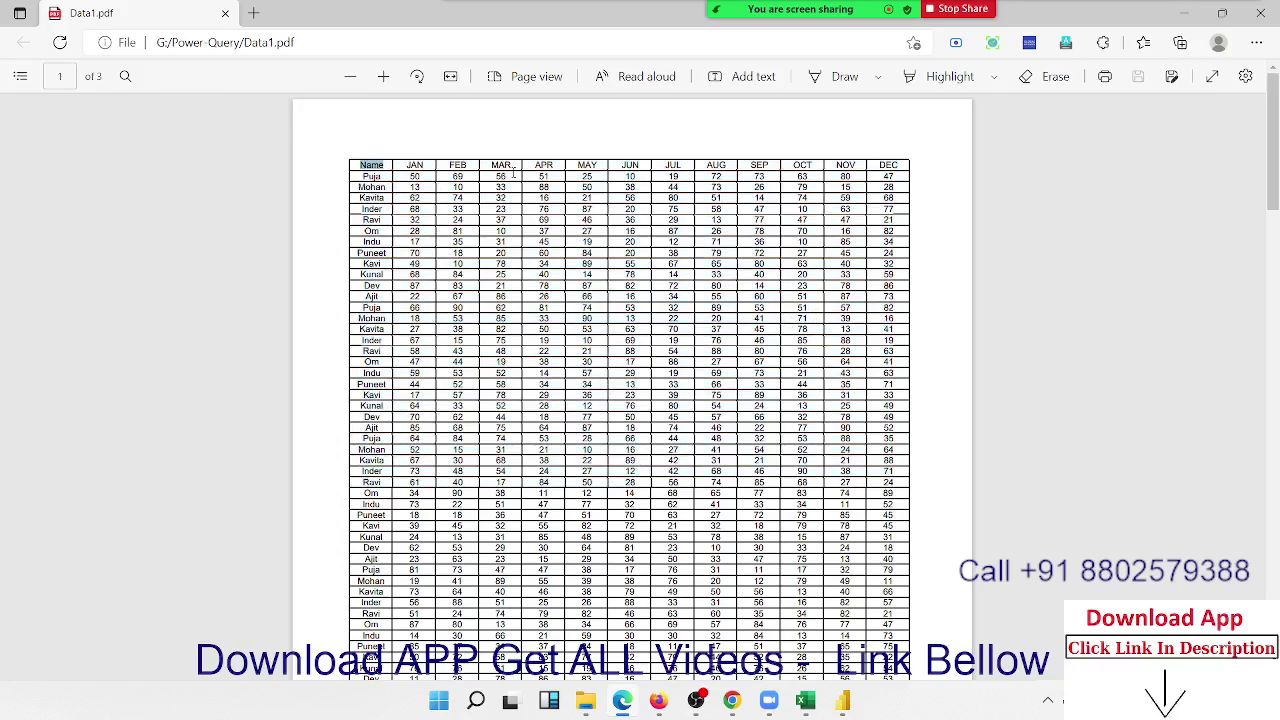
# Page through all three pages of Data1.pdf, select its file path, and return to Power BI
pyautogui.scroll(-15, 875, 293)
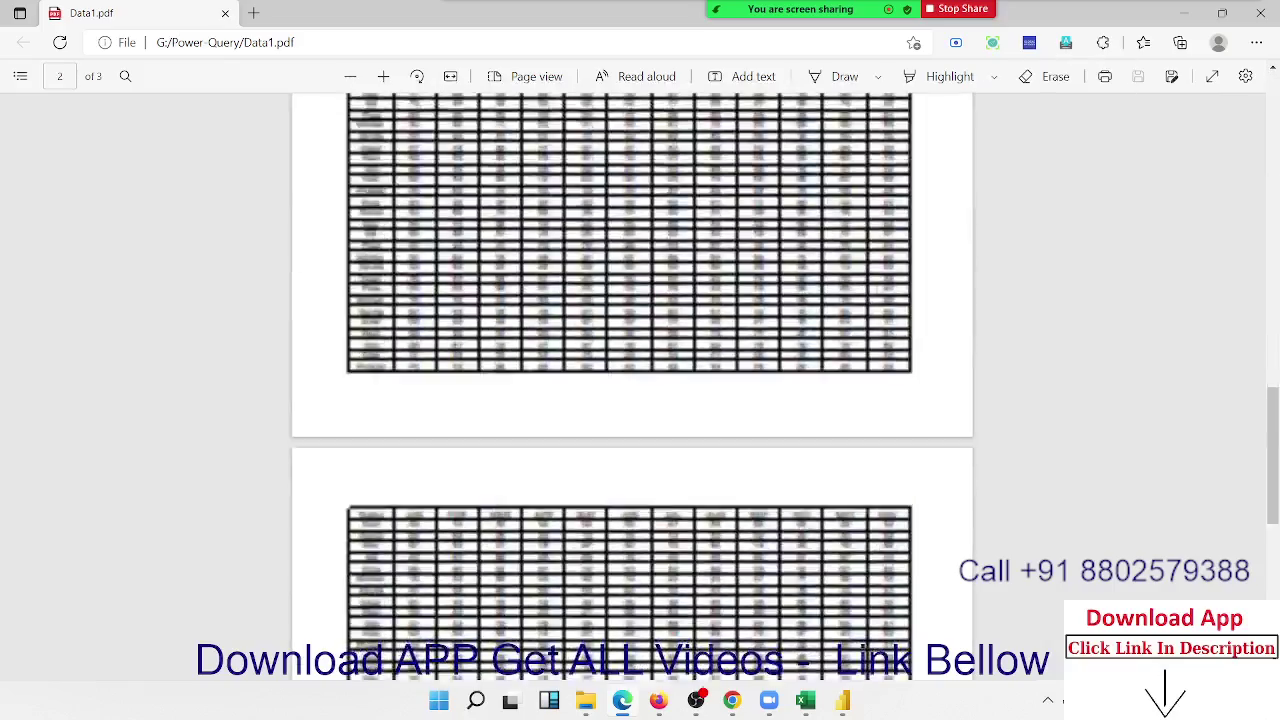
pyautogui.scroll(-5, 499, 448)
pyautogui.scroll(-5, 499, 448)
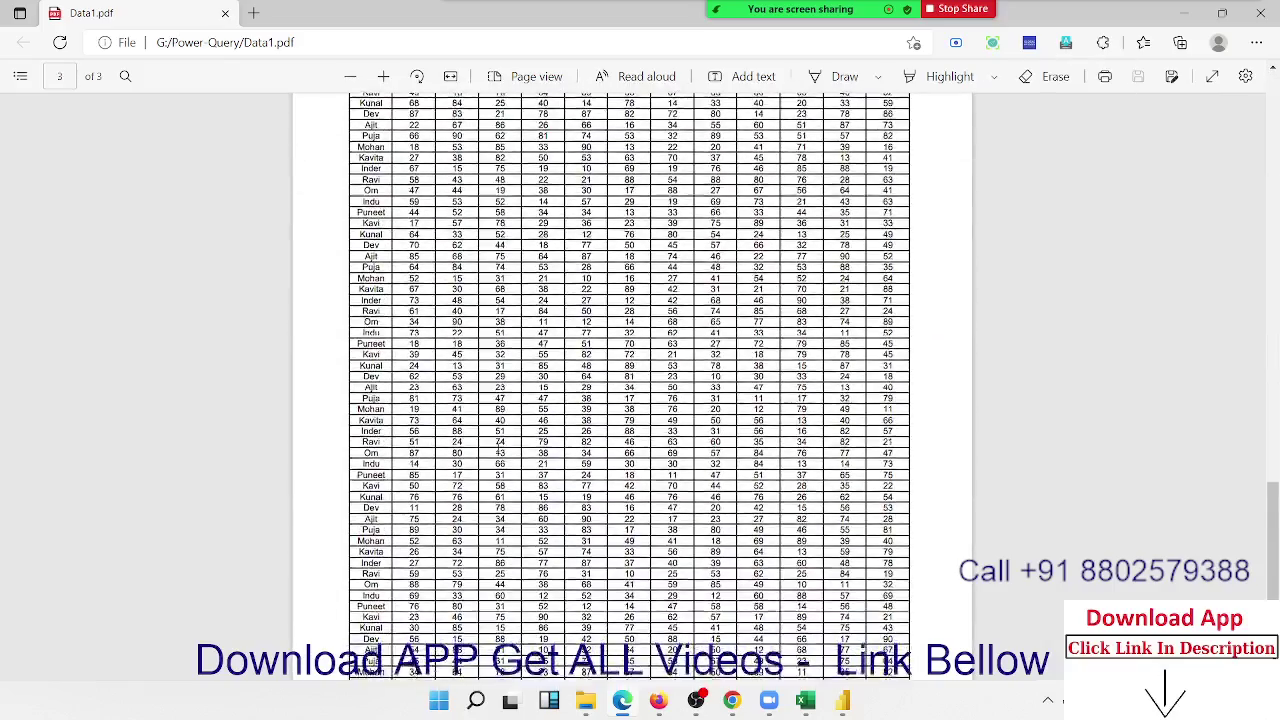
pyautogui.scroll(-5, 499, 448)
pyautogui.scroll(-5, 500, 451)
pyautogui.scroll(5, 498, 450)
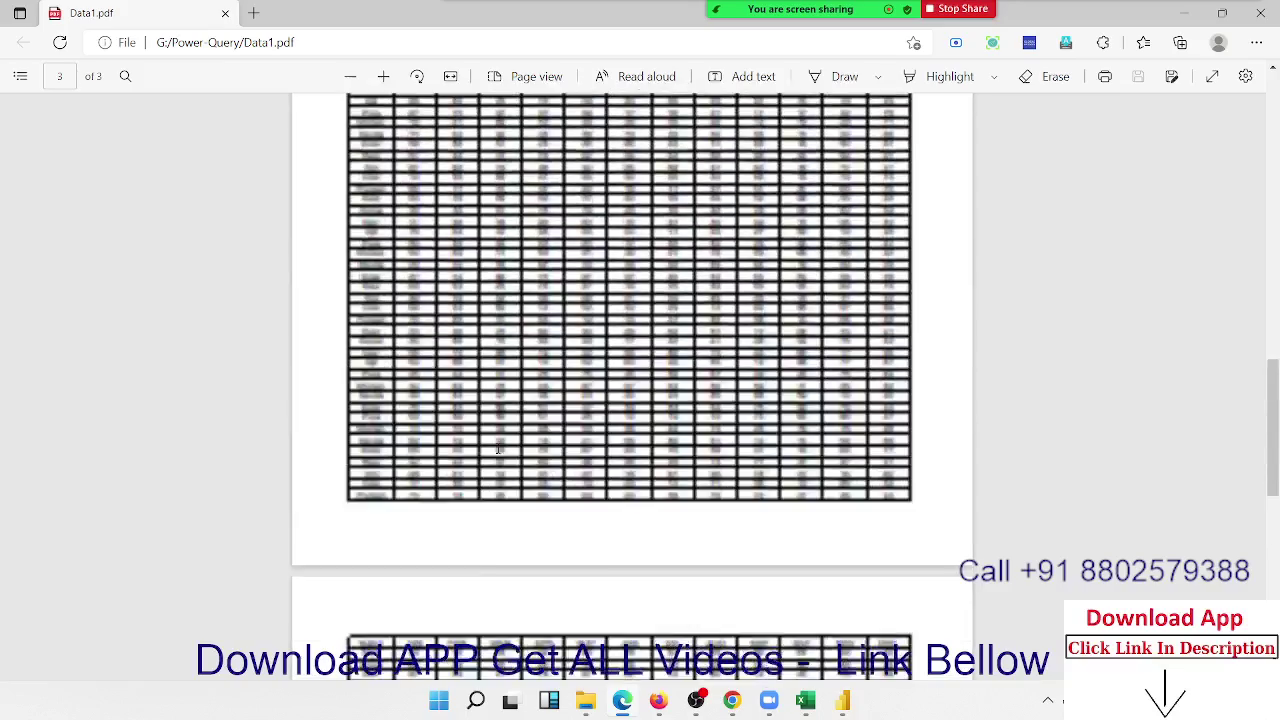
pyautogui.scroll(5, 498, 450)
pyautogui.scroll(5, 498, 450)
pyautogui.scroll(2, 497, 448)
pyautogui.scroll(10, 497, 448)
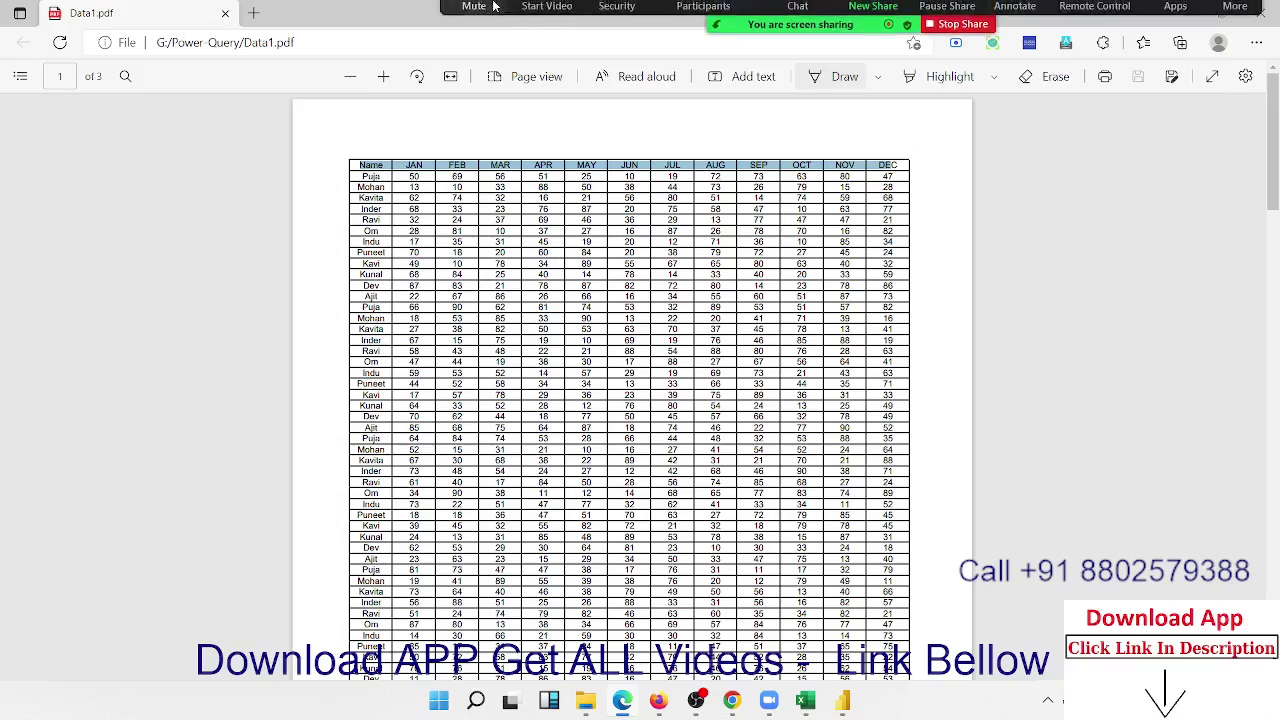
pyautogui.click(302, 43)
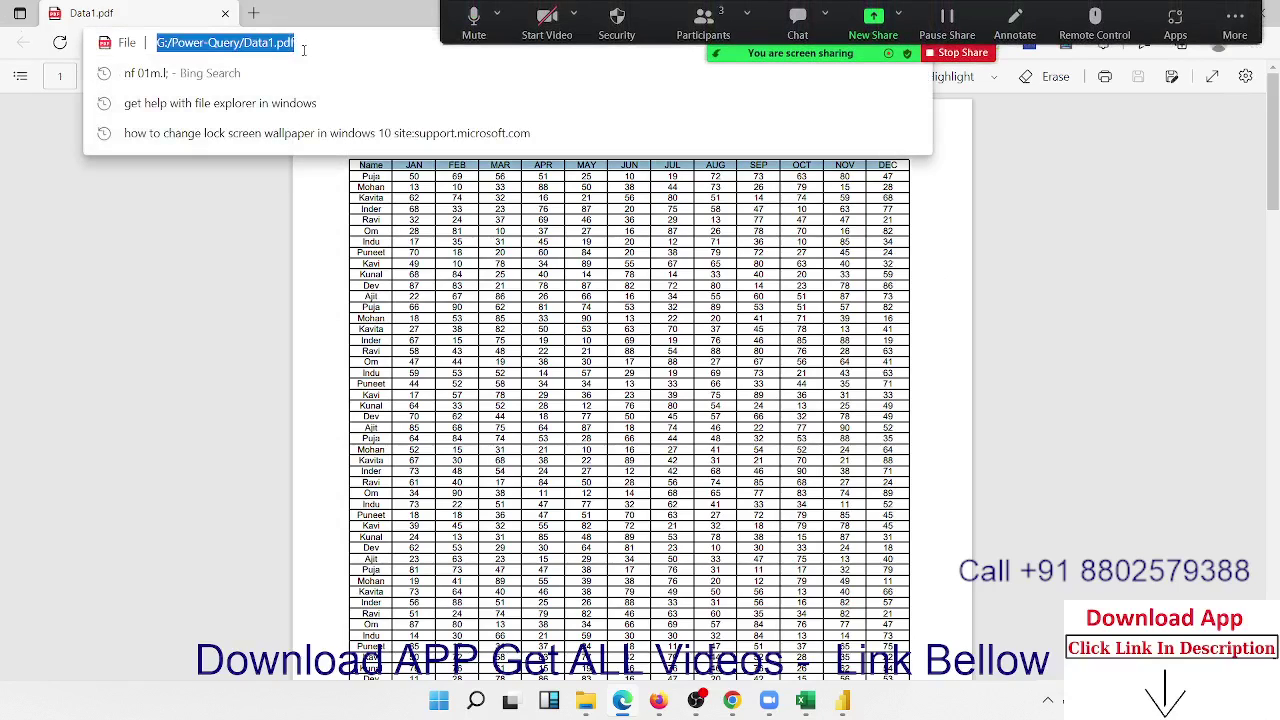
pyautogui.click(843, 700)
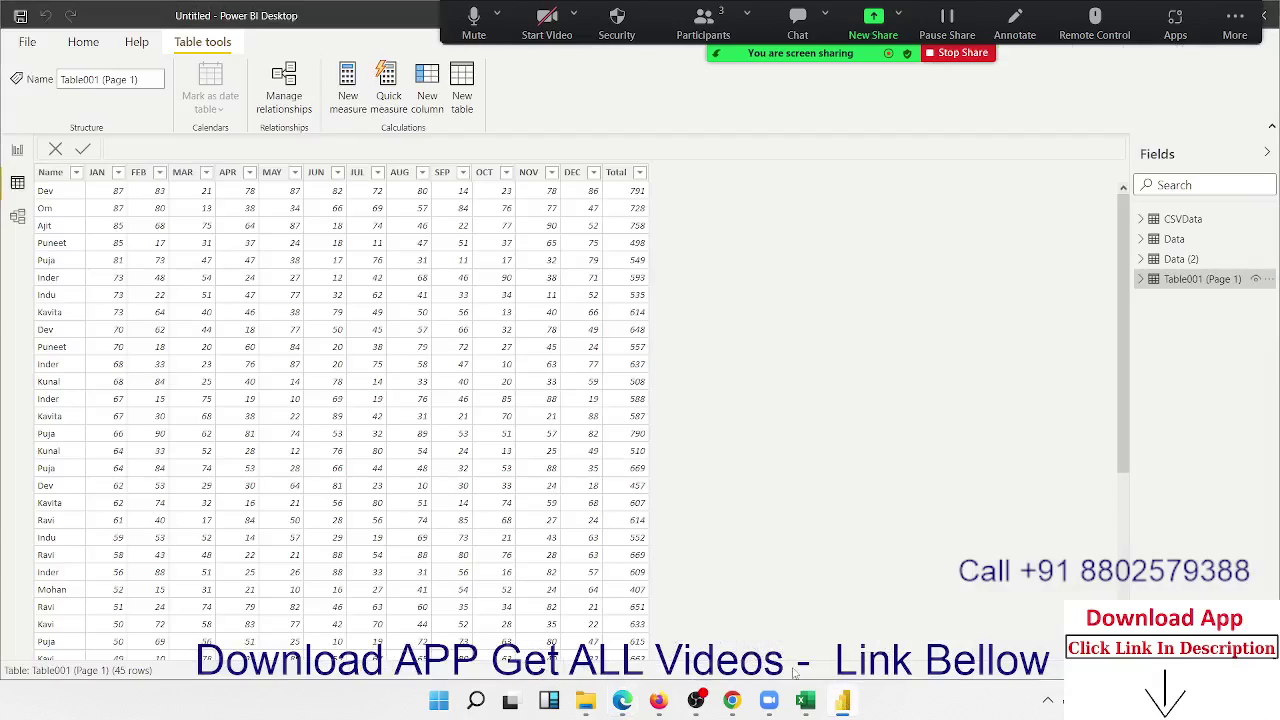
# Connect to Data1.pdf through Get data > More > File > PDF, pasting its path
pyautogui.click(105, 43)
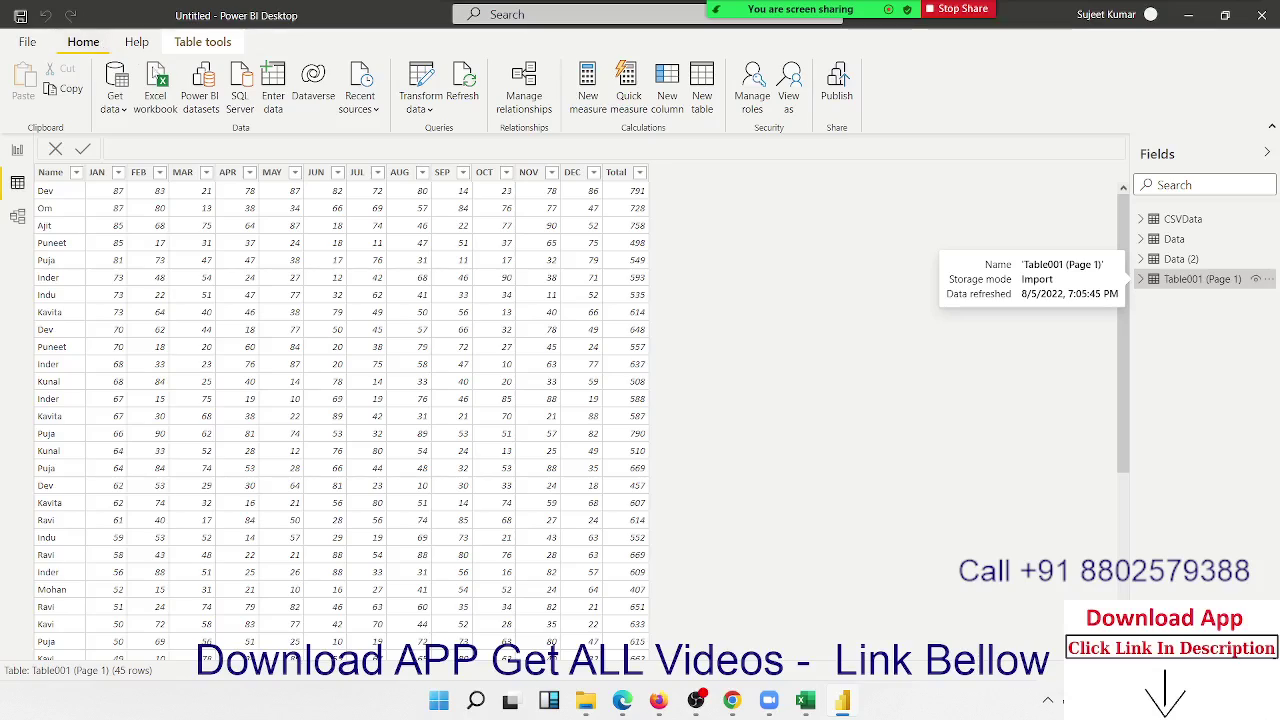
pyautogui.click(115, 100)
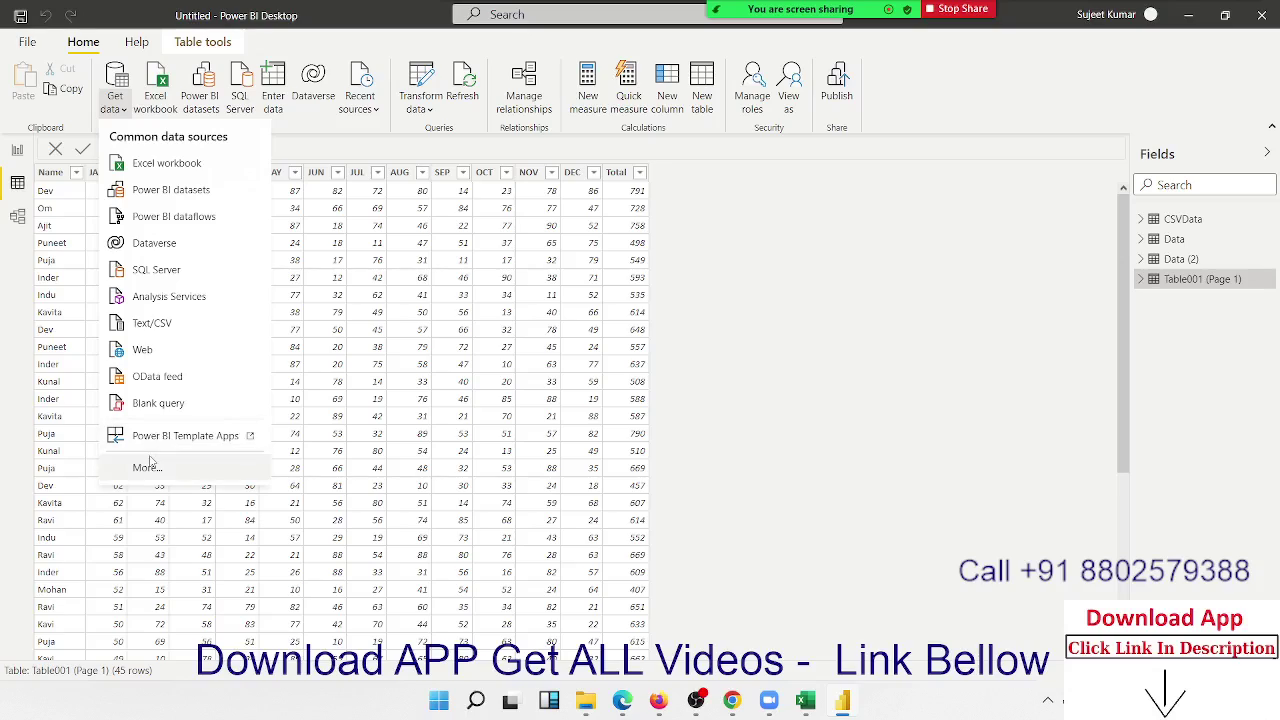
pyautogui.click(148, 465)
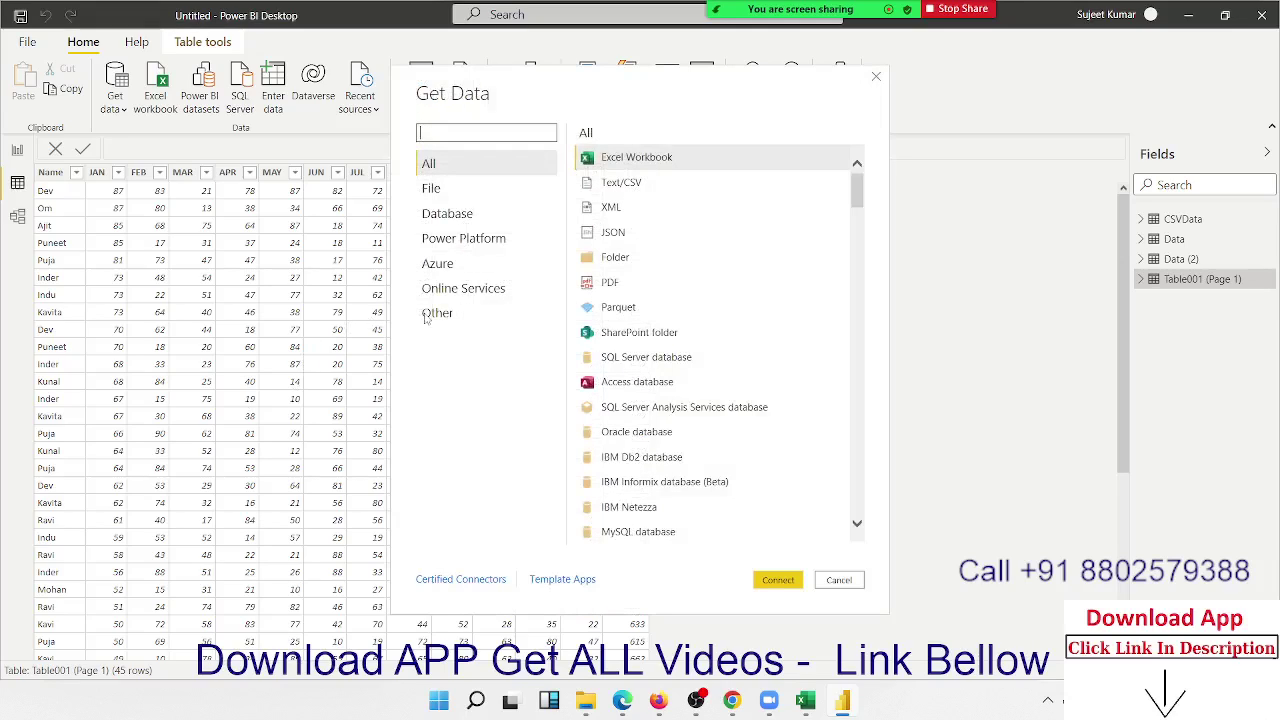
pyautogui.click(455, 173)
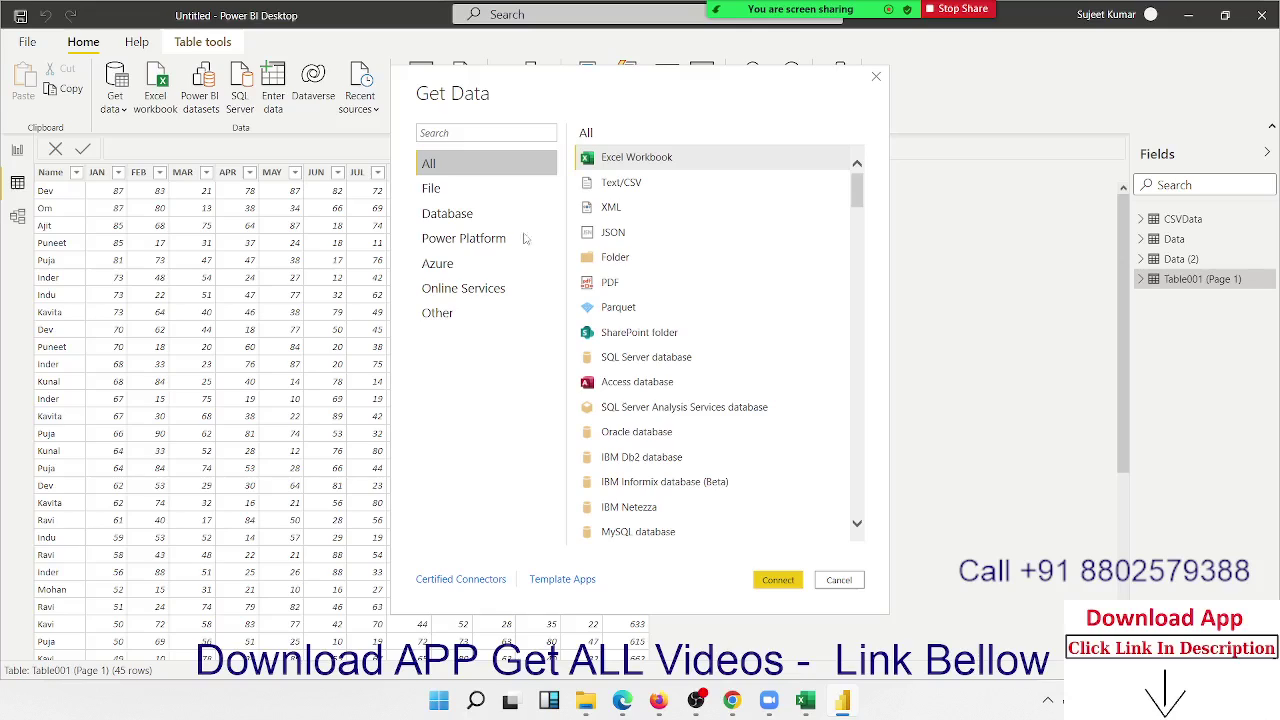
pyautogui.scroll(-5, 848, 340)
pyautogui.scroll(5, 847, 379)
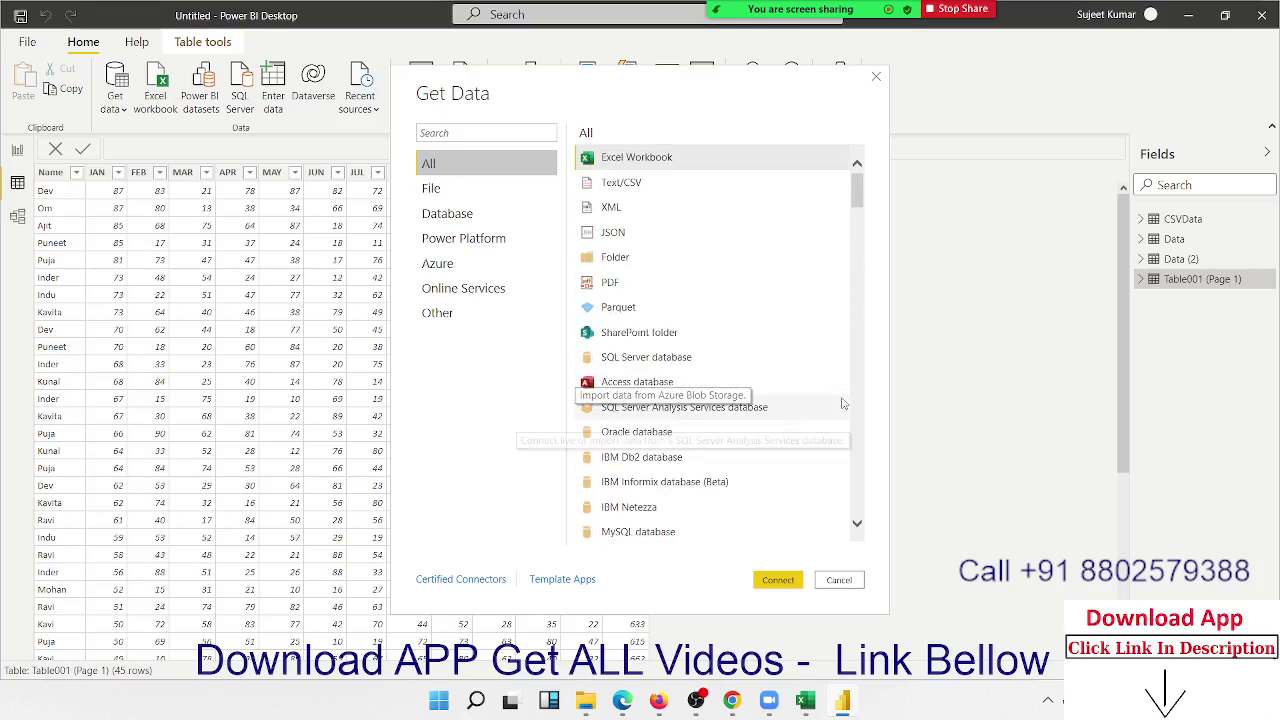
pyautogui.click(437, 188)
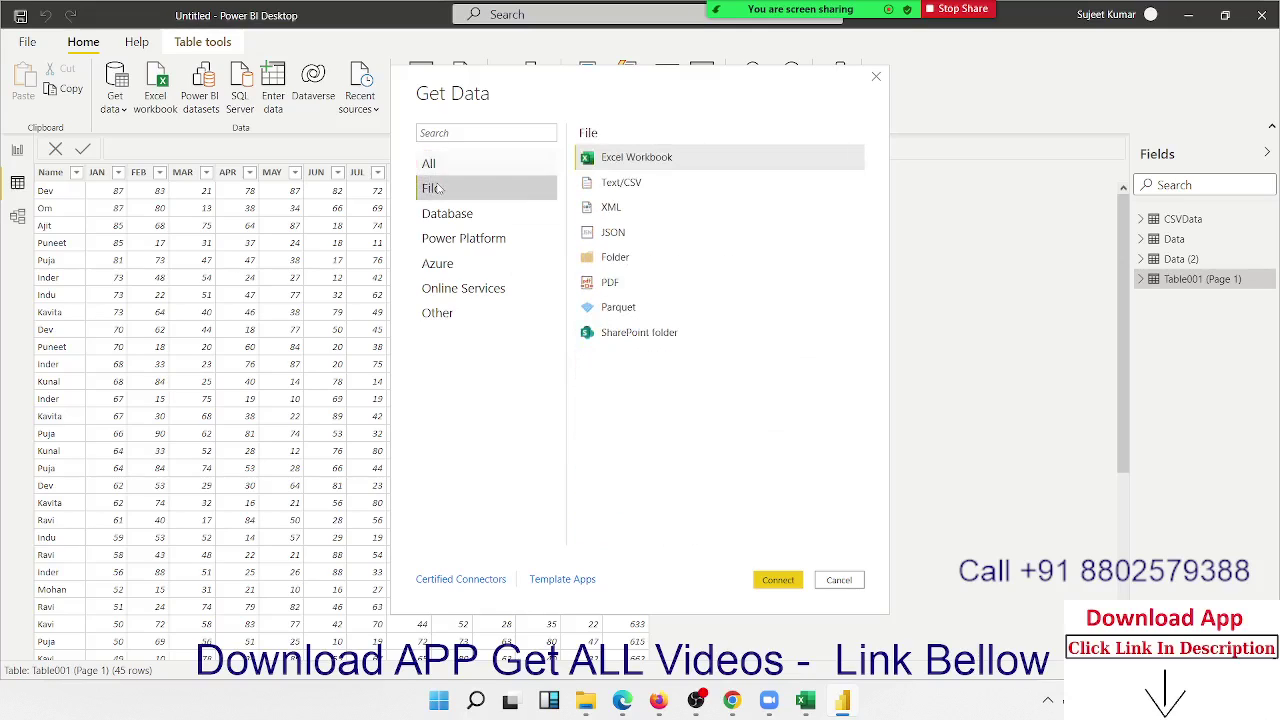
pyautogui.click(622, 288)
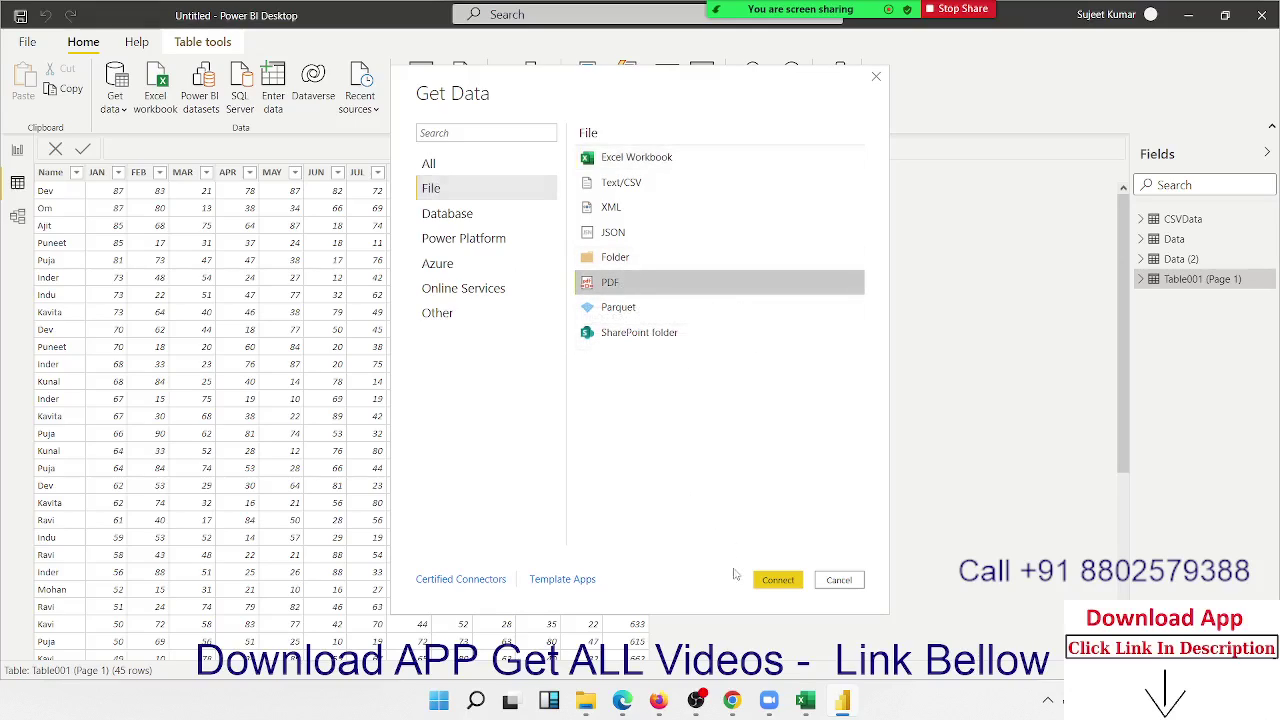
pyautogui.click(770, 586)
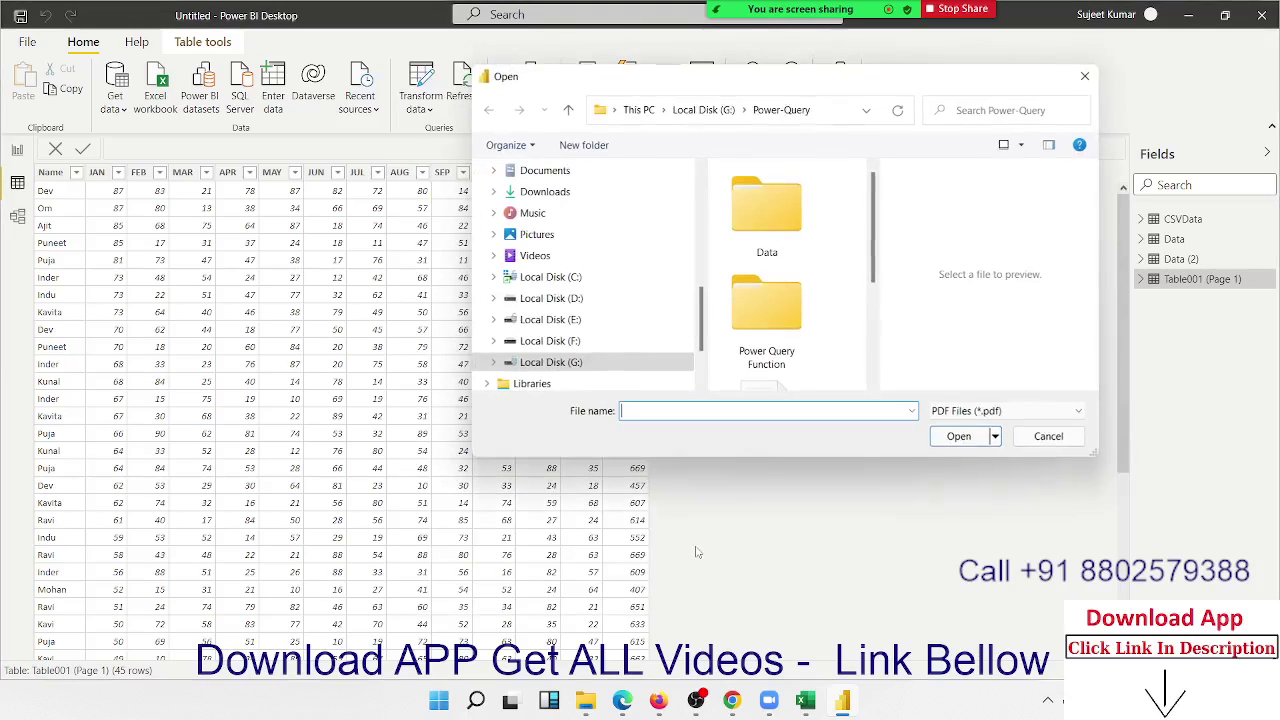
pyautogui.write('file:///G:/Power-Query/Data1.pdf')
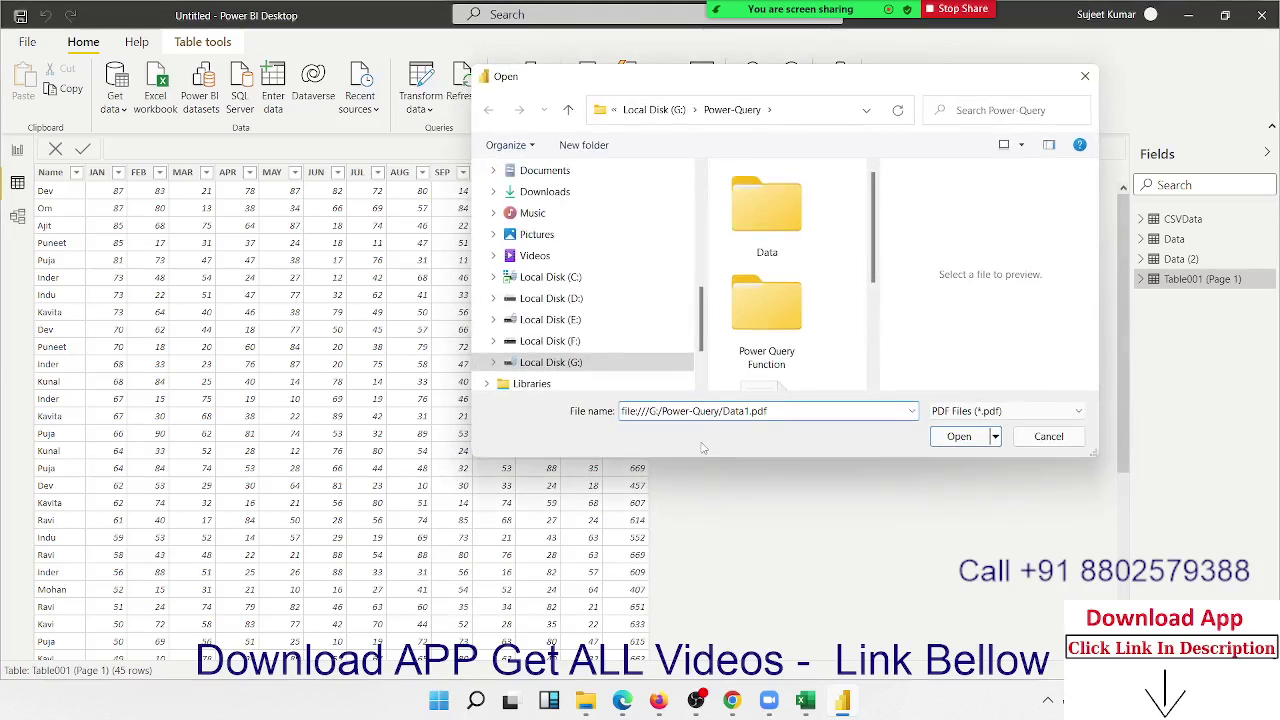
pyautogui.click(966, 440)
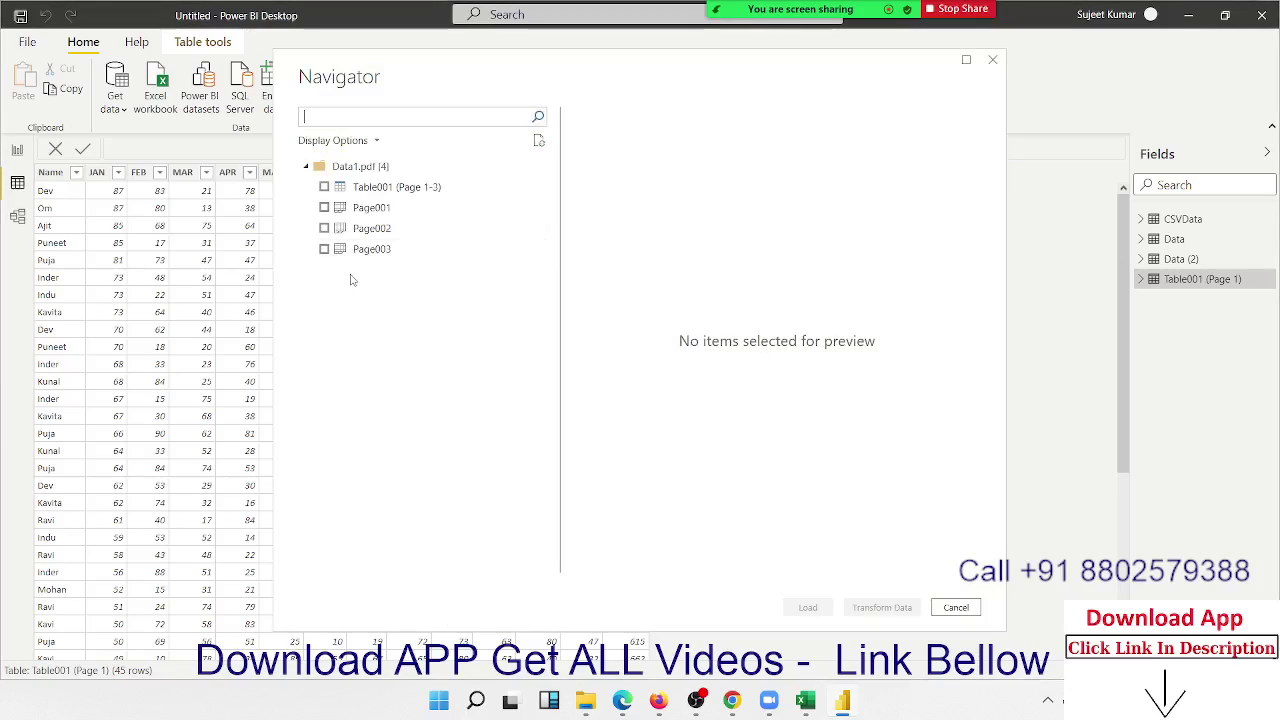
# Preview and compare the Page001, Page002 and Page003 tables in the Navigator
pyautogui.click(365, 213)
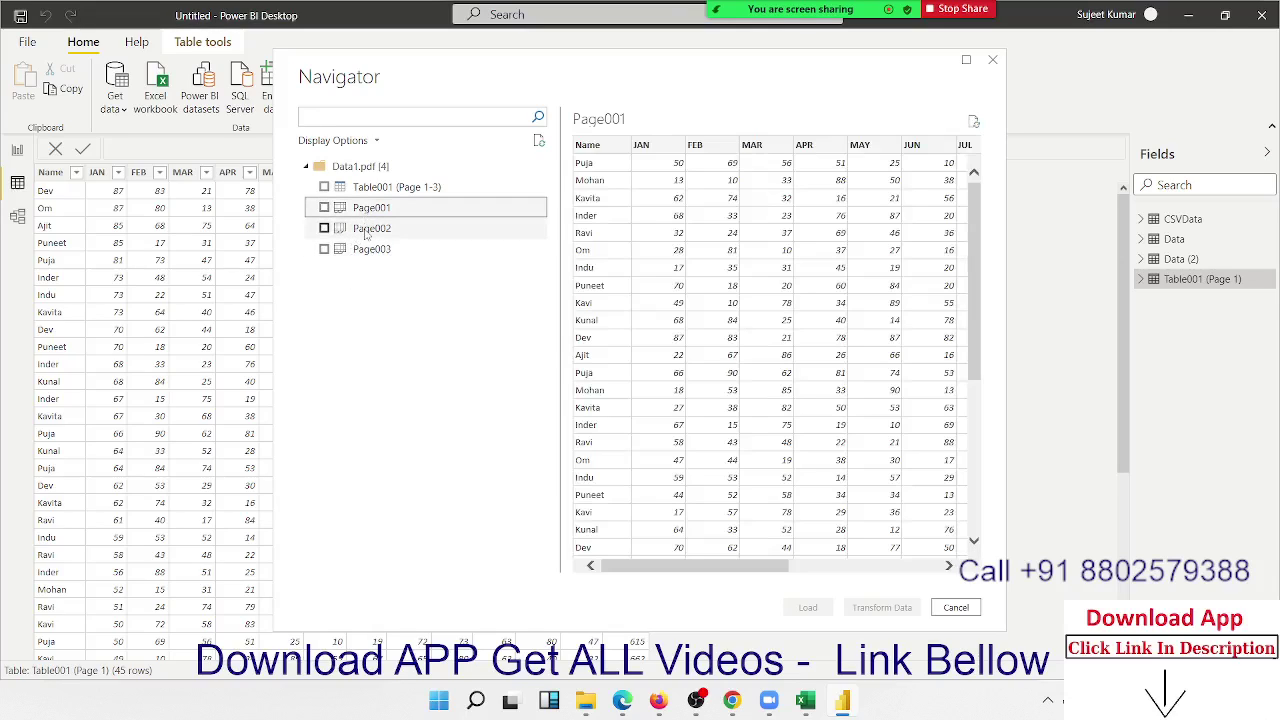
pyautogui.click(368, 229)
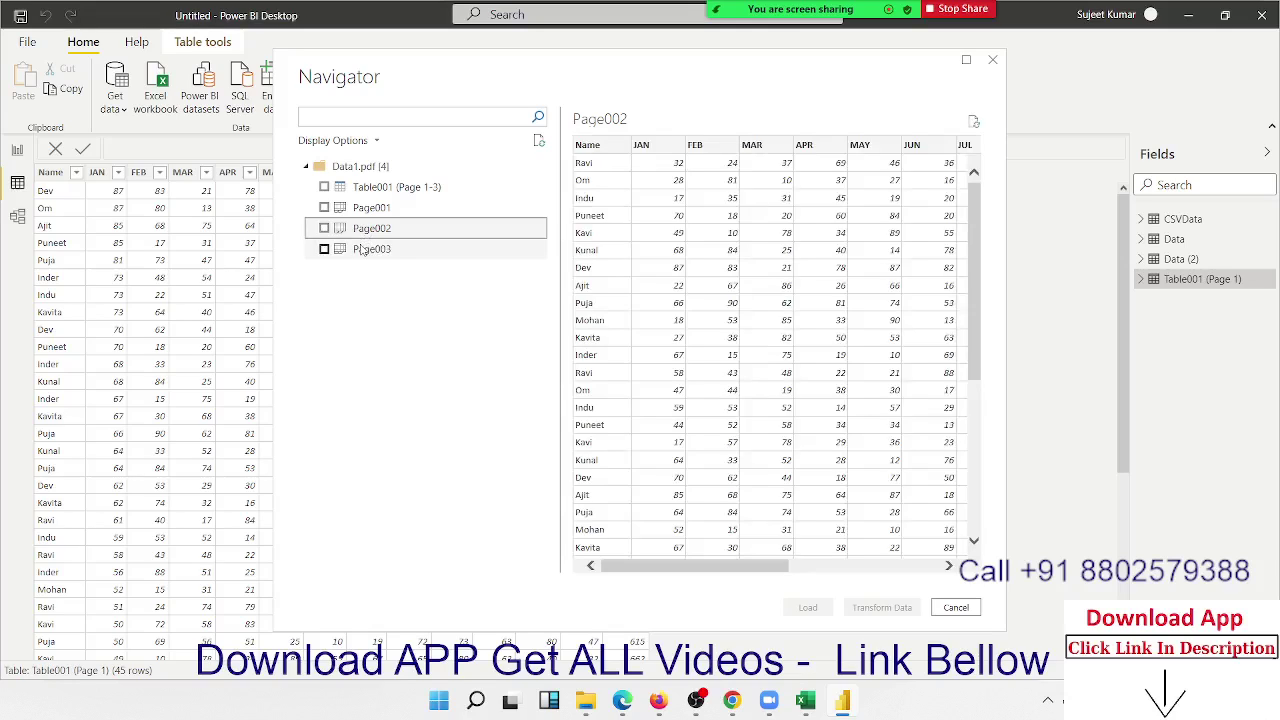
pyautogui.click(366, 248)
pyautogui.click(362, 228)
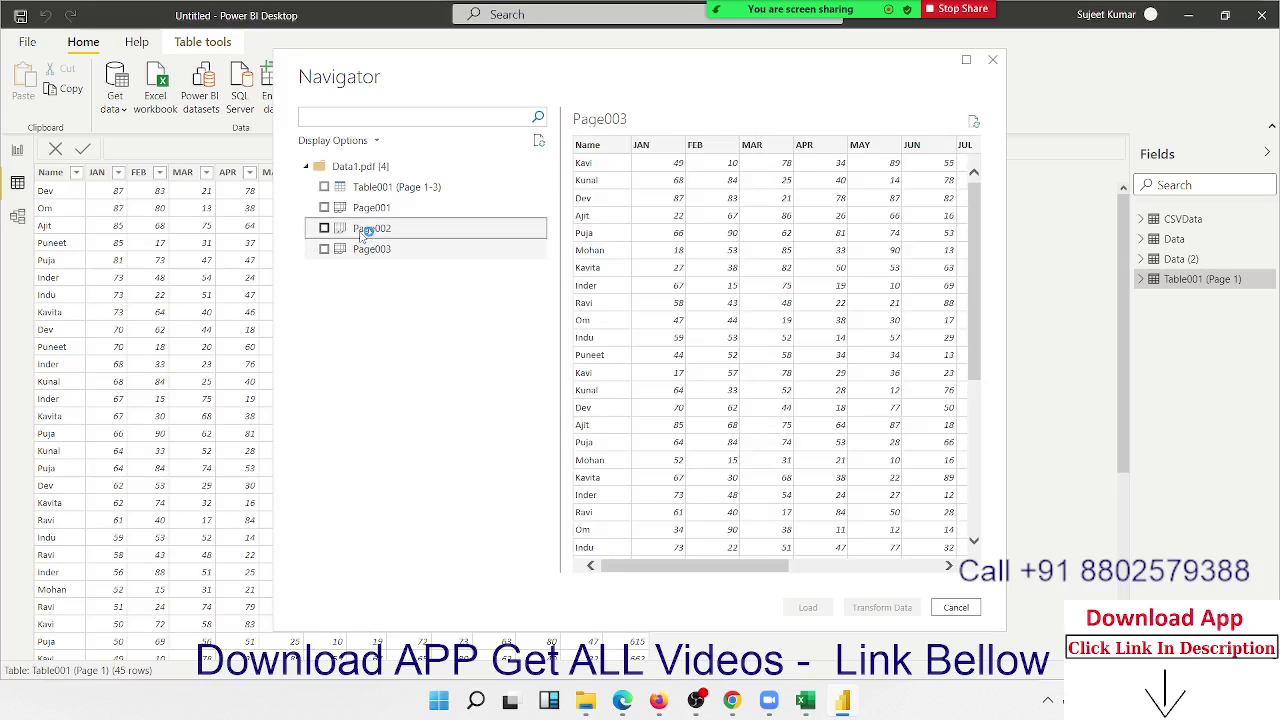
pyautogui.click(364, 211)
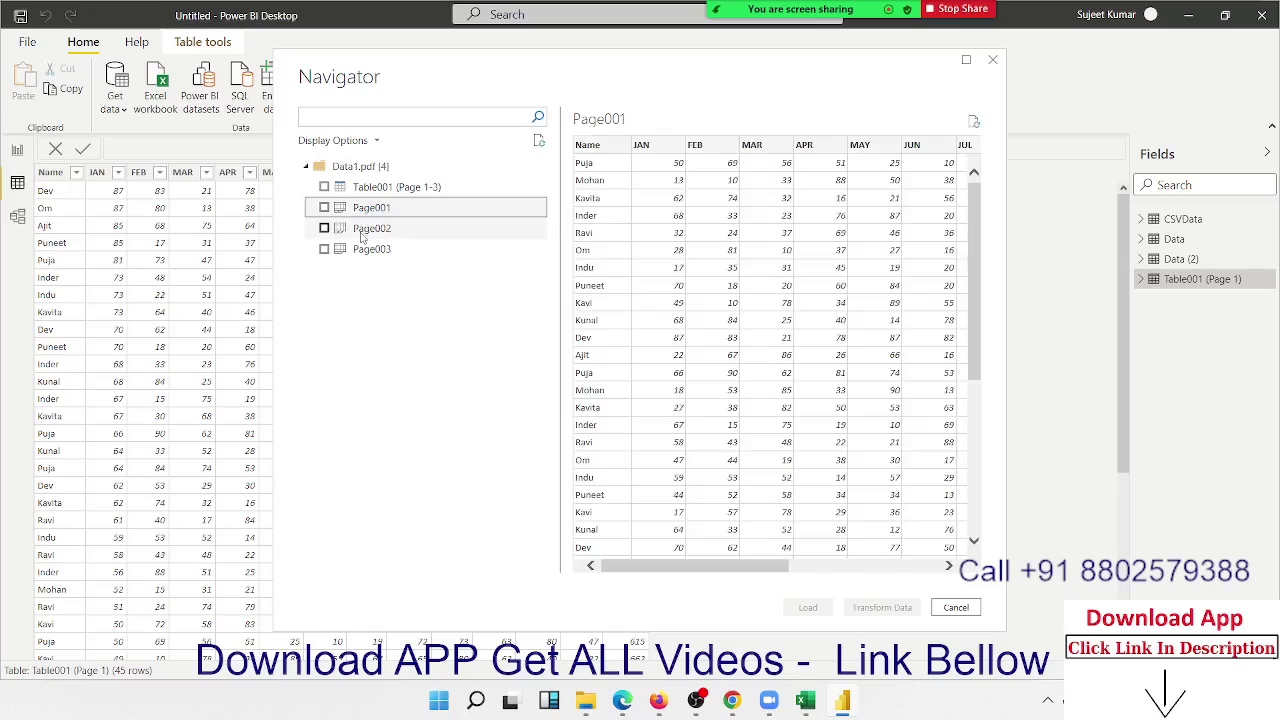
pyautogui.click(363, 230)
pyautogui.click(366, 249)
pyautogui.moveTo(800, 9)
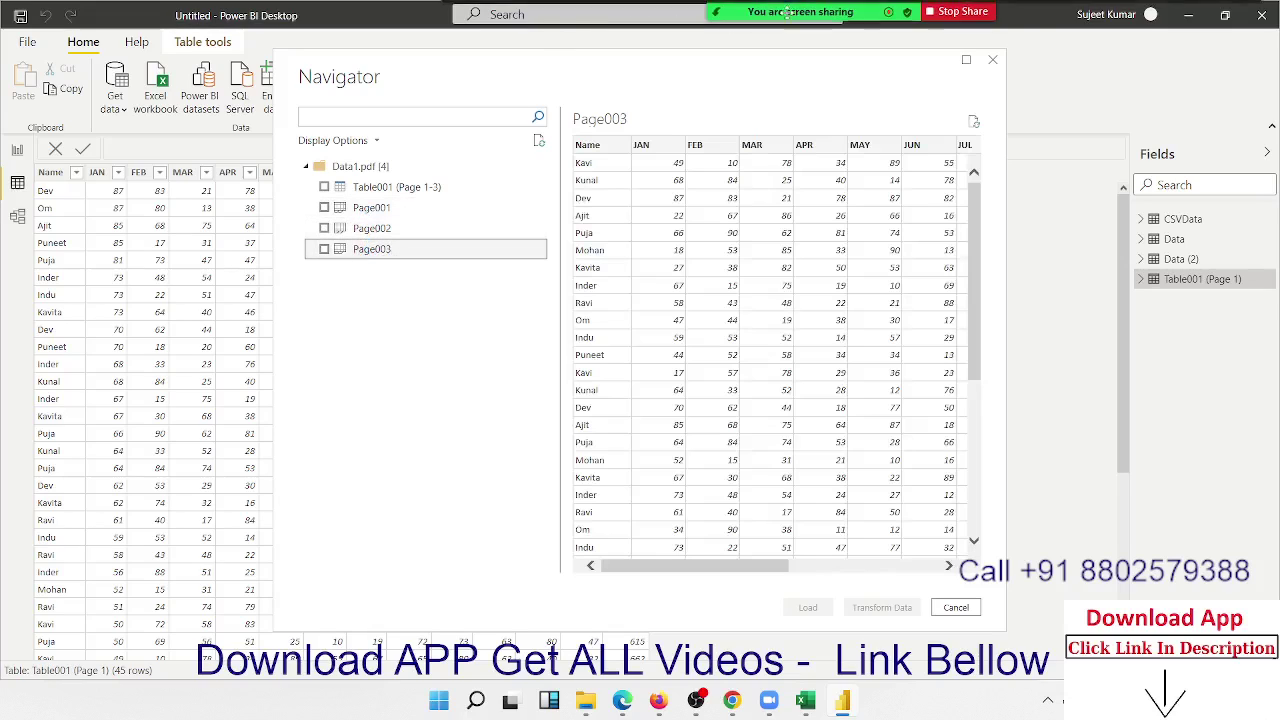
pyautogui.click(703, 18)
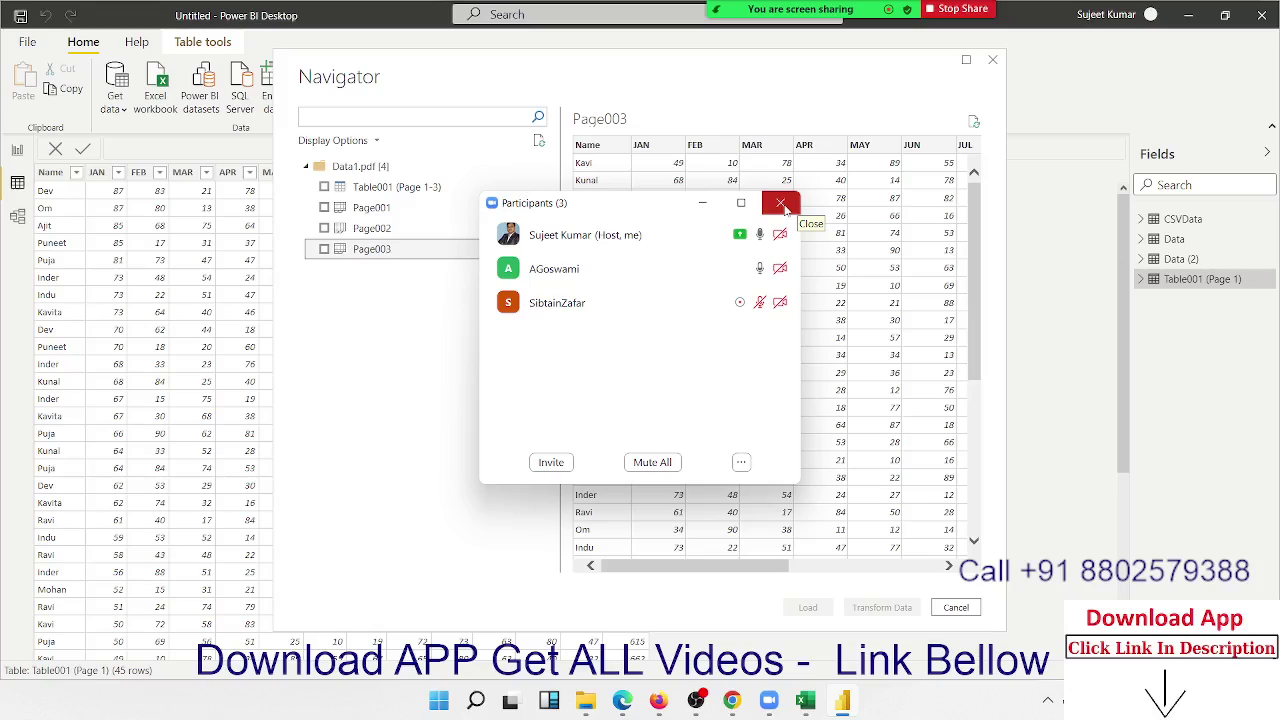
pyautogui.click(781, 204)
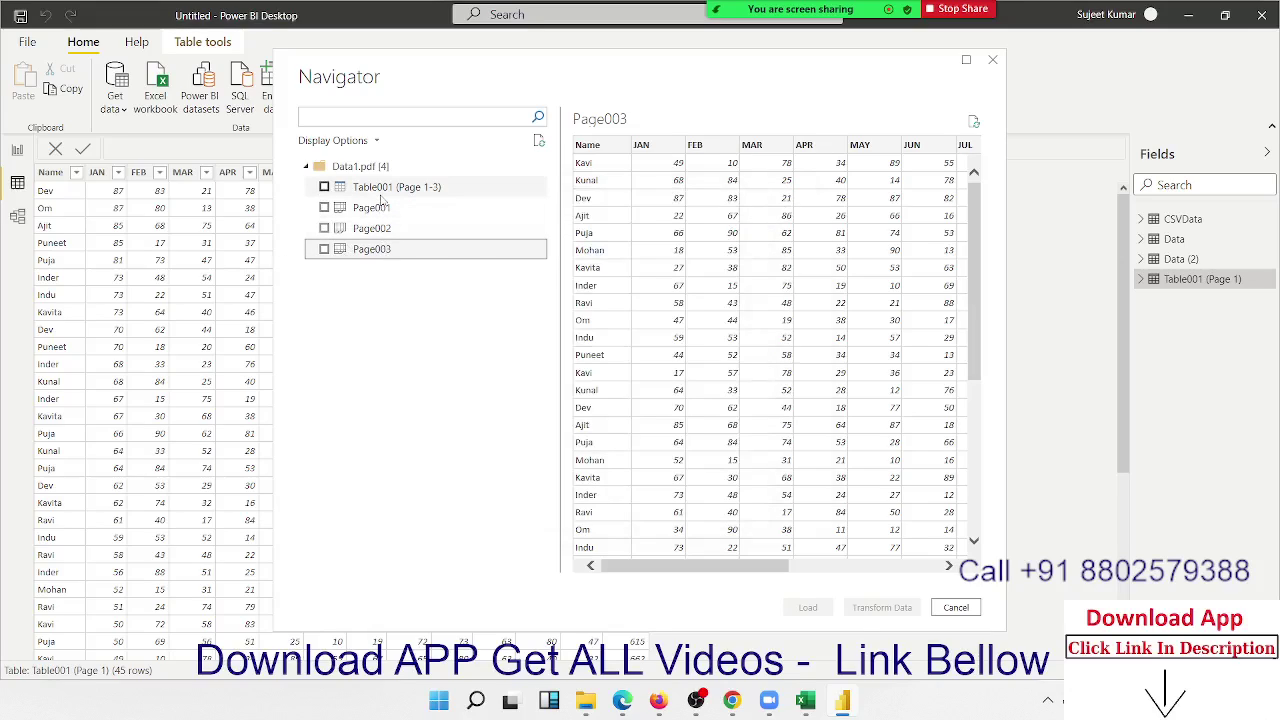
# Preview the combined Table001 (Page 1-3) and tick it for import
pyautogui.click(383, 194)
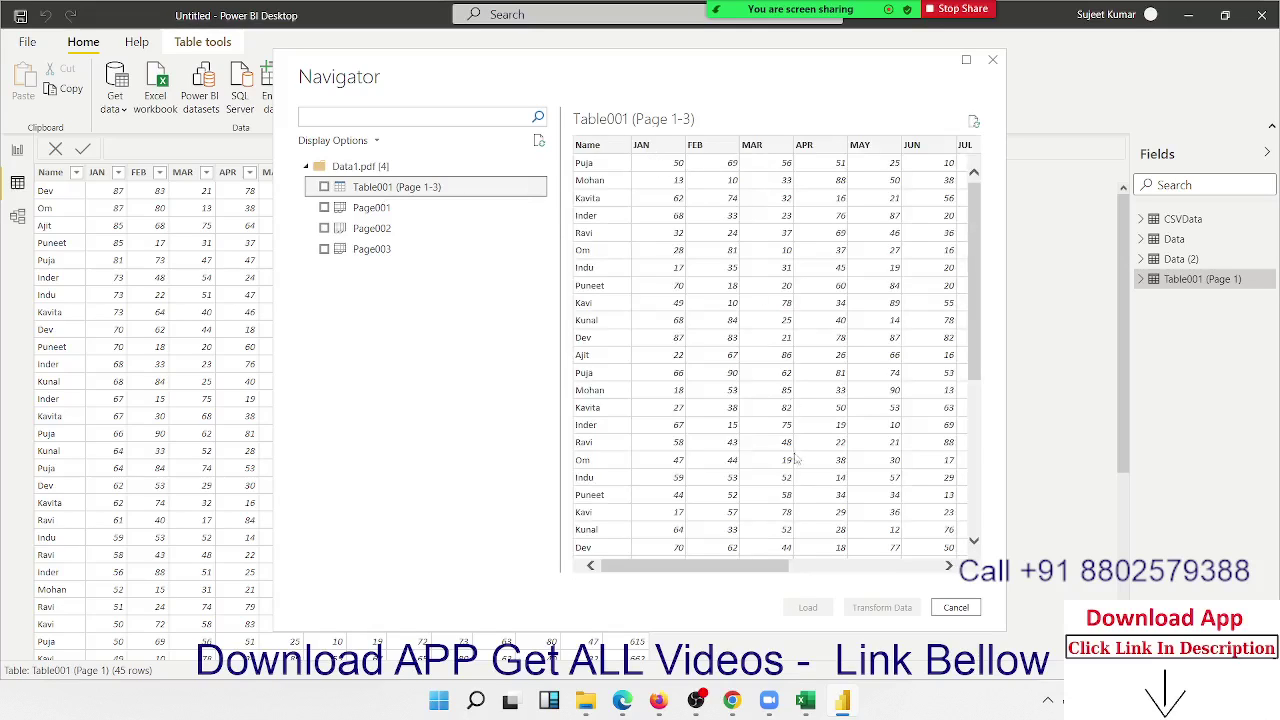
pyautogui.scroll(-5, 800, 457)
pyautogui.scroll(5, 814, 452)
pyautogui.click(324, 187)
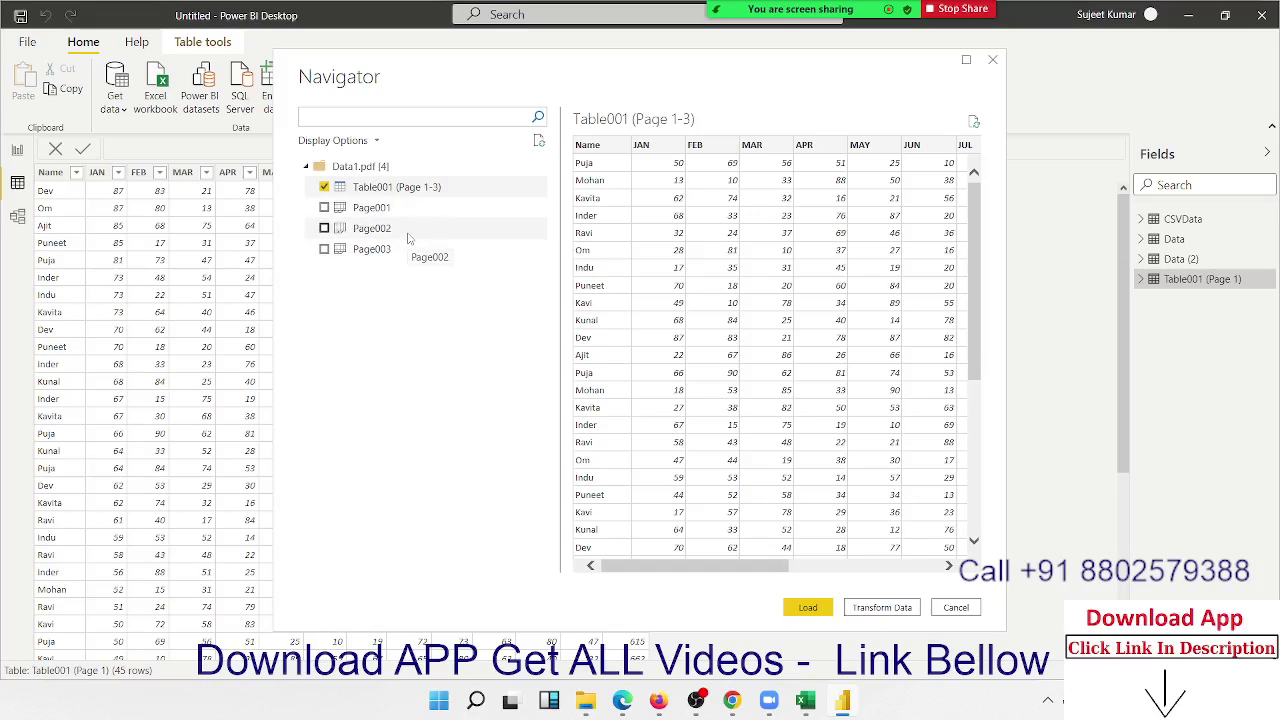
# Load Table001 (Page 1-3) into the model and view the Data (2) table's rows
pyautogui.click(820, 610)
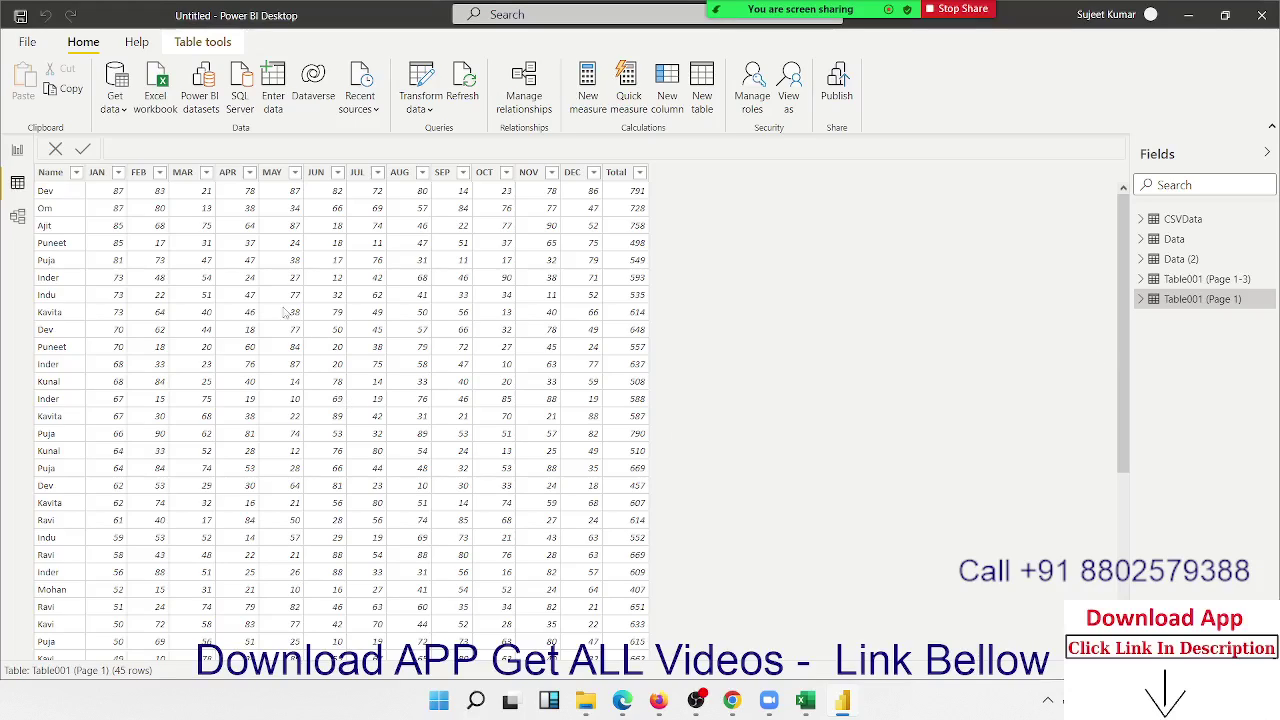
pyautogui.scroll(-5, 520, 320)
pyautogui.scroll(4, 517, 315)
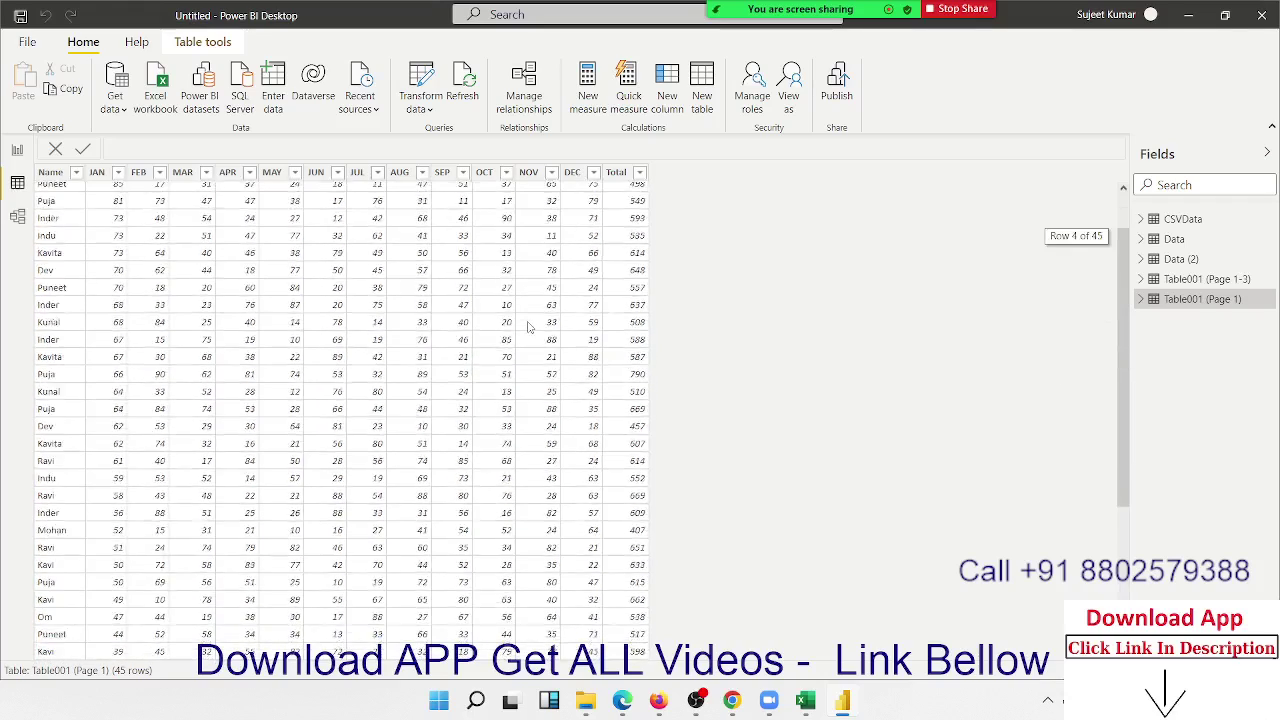
pyautogui.scroll(1, 517, 311)
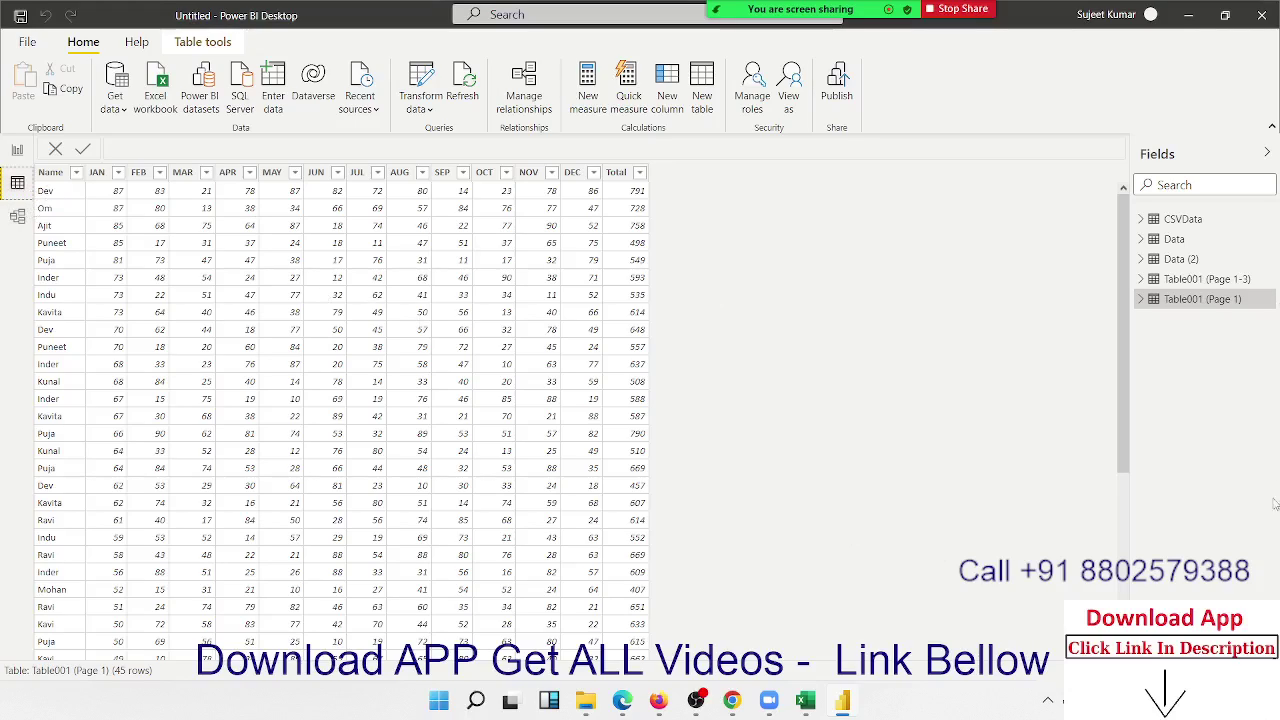
pyautogui.click(1152, 260)
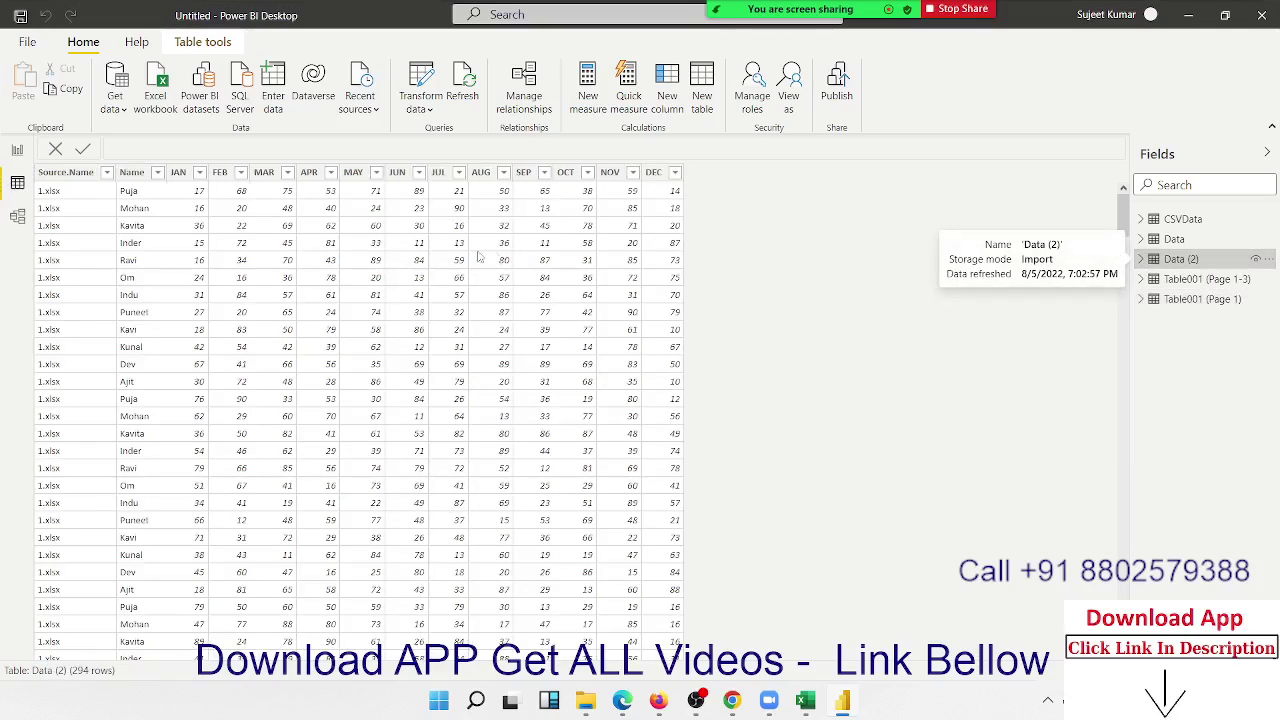
# Switch to Report view, browse the Data and CSVData fields, and select Data (2)
pyautogui.click(18, 152)
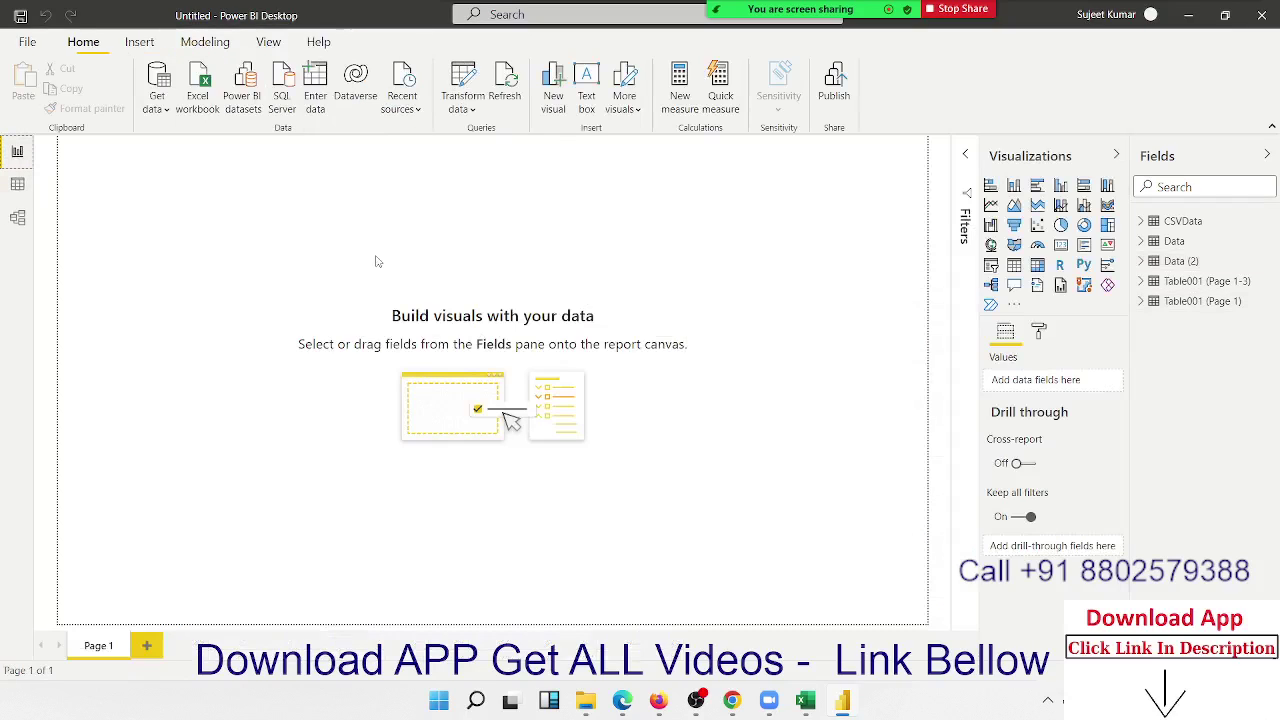
pyautogui.click(1142, 248)
pyautogui.click(1141, 246)
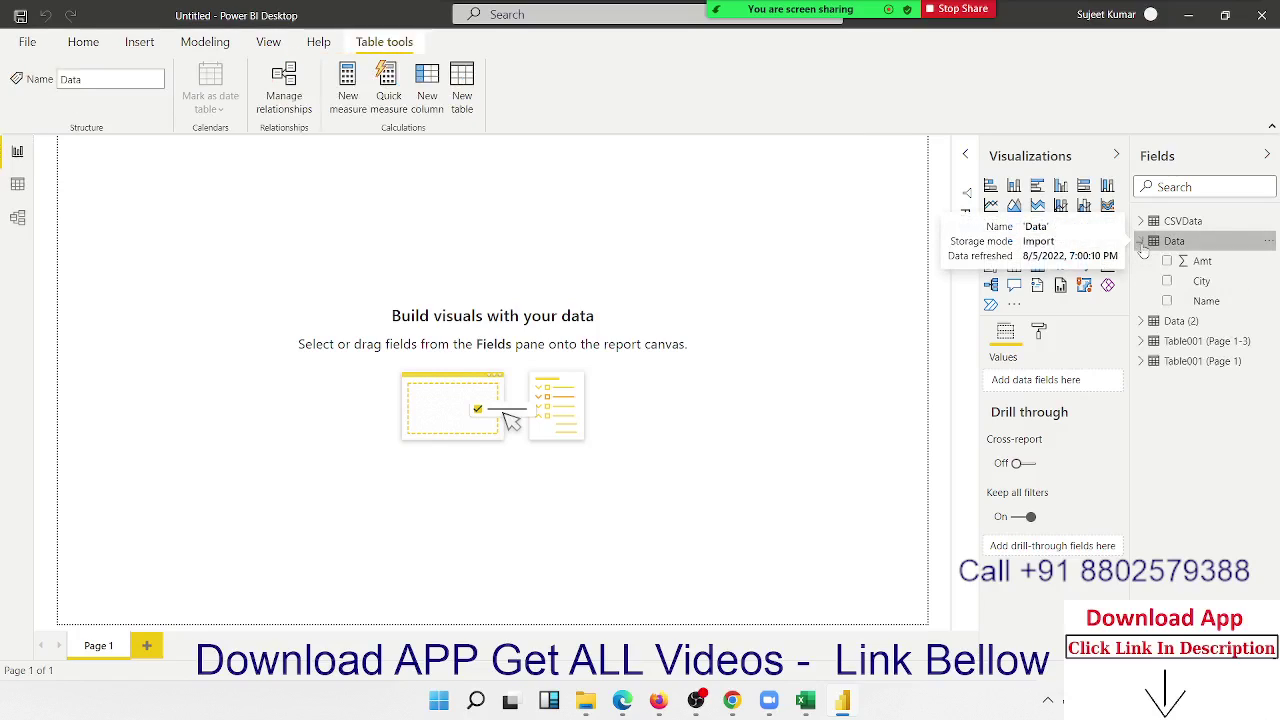
pyautogui.click(1142, 244)
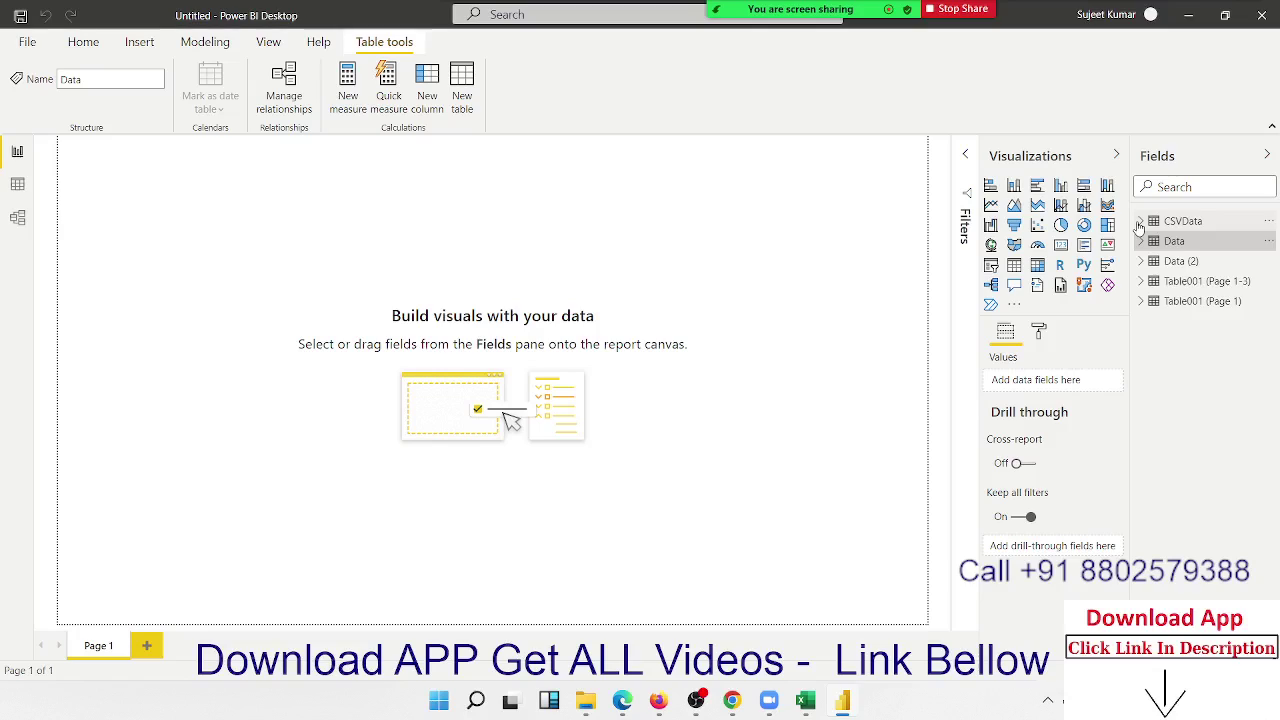
pyautogui.click(1140, 222)
pyautogui.click(1140, 222)
pyautogui.click(1152, 263)
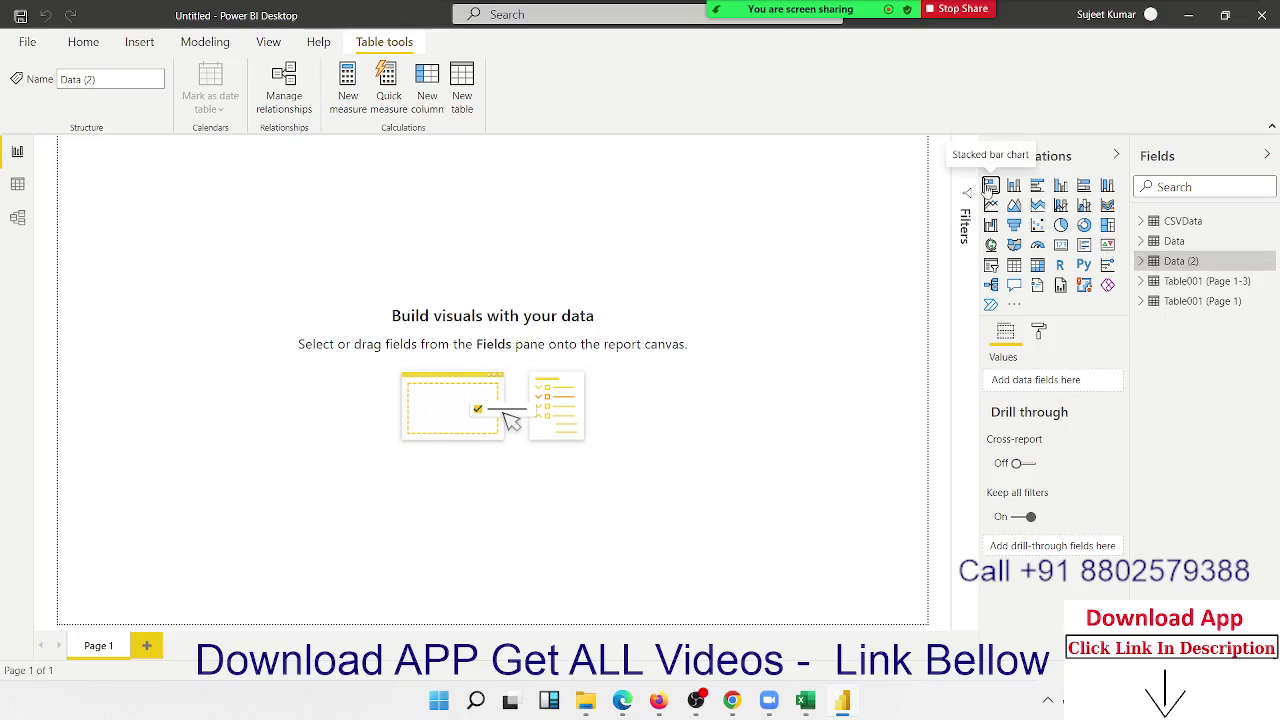
# Build a bar chart from Data (2) with Name on the axis and APR as values, then enlarge it
pyautogui.click(990, 185)
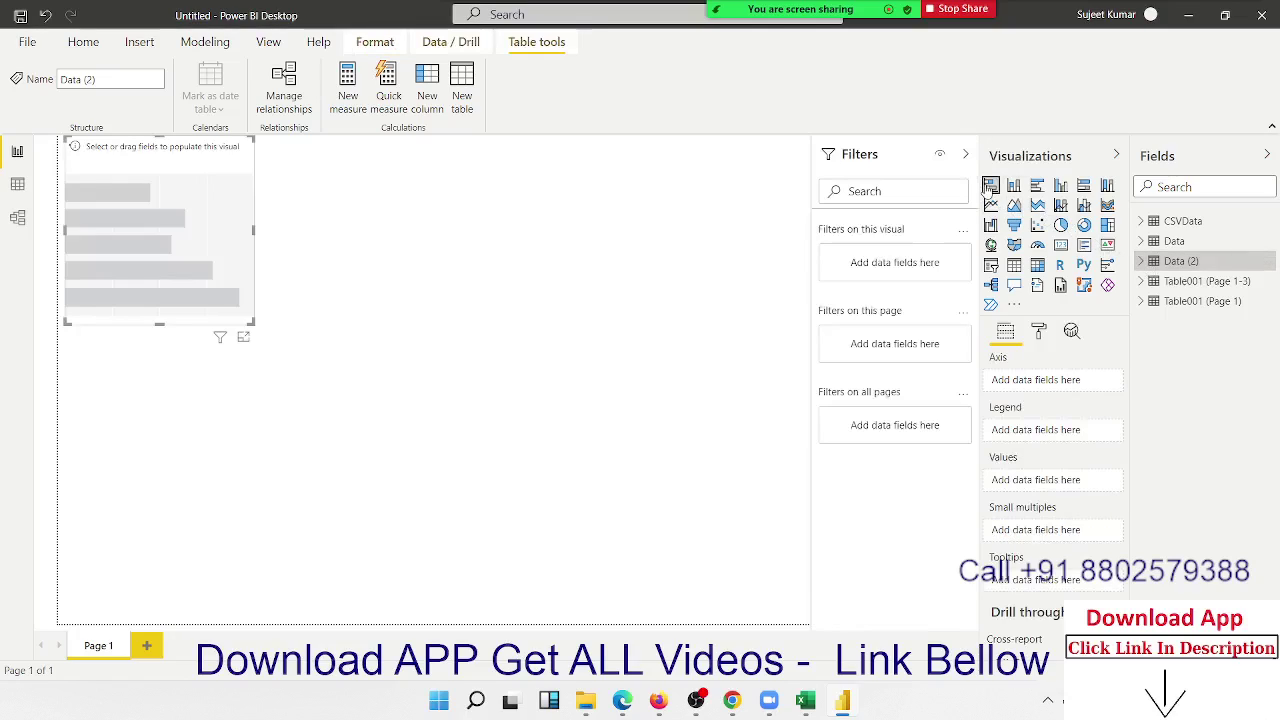
pyautogui.click(1145, 263)
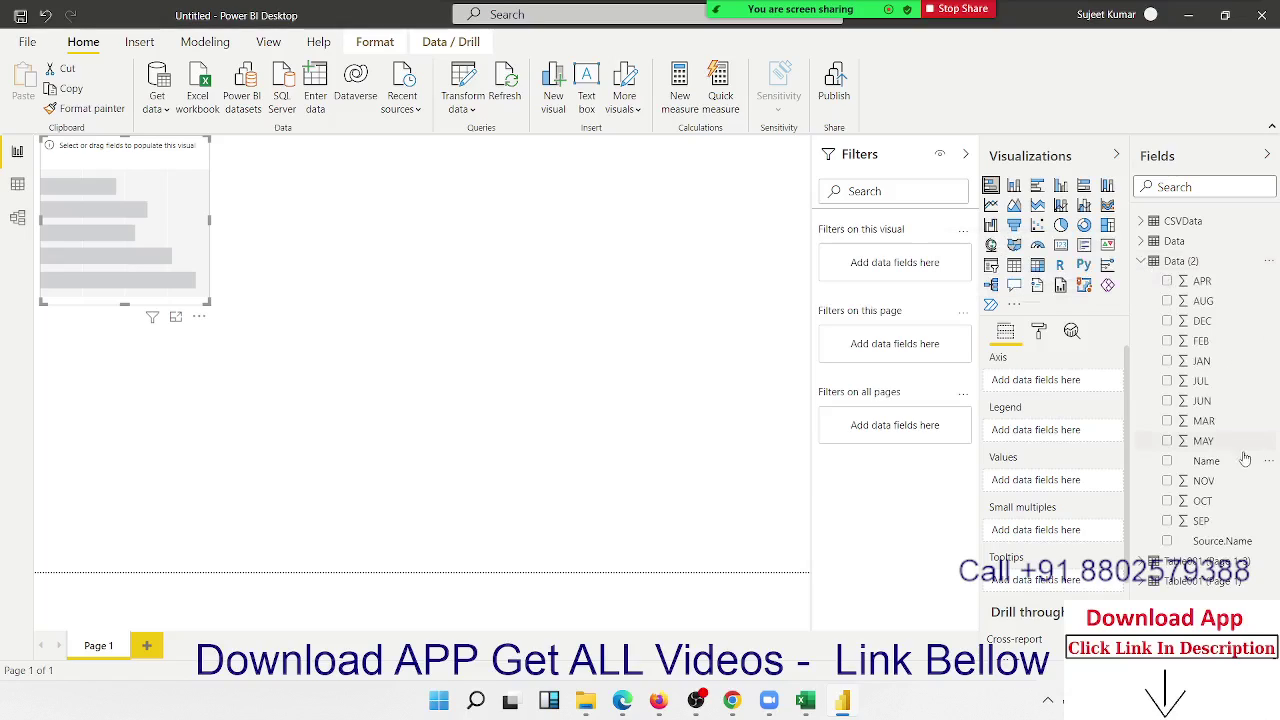
pyautogui.moveTo(1206, 461); pyautogui.dragTo(160, 210)
pyautogui.moveTo(1202, 281)
pyautogui.mouseDown()
pyautogui.moveTo(217, 315)
pyautogui.moveTo(282, 356)
pyautogui.mouseUp()
pyautogui.click(466, 486)
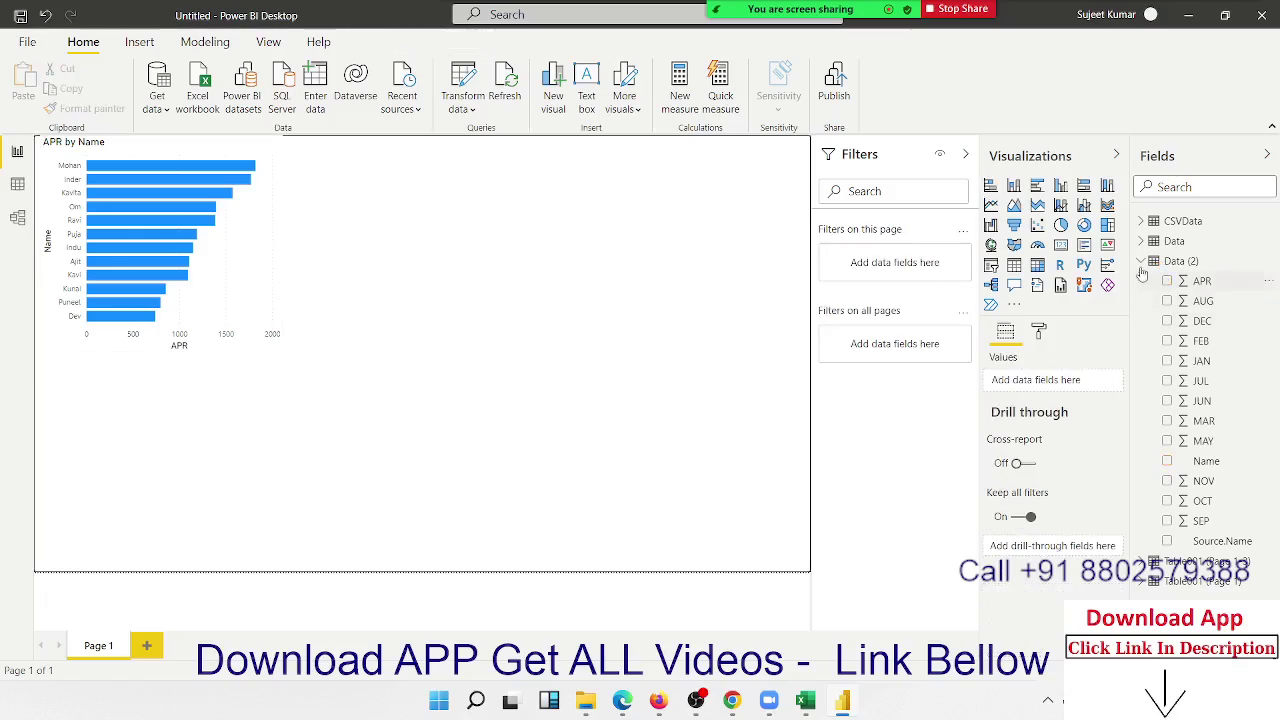
pyautogui.click(1141, 261)
pyautogui.click(1142, 281)
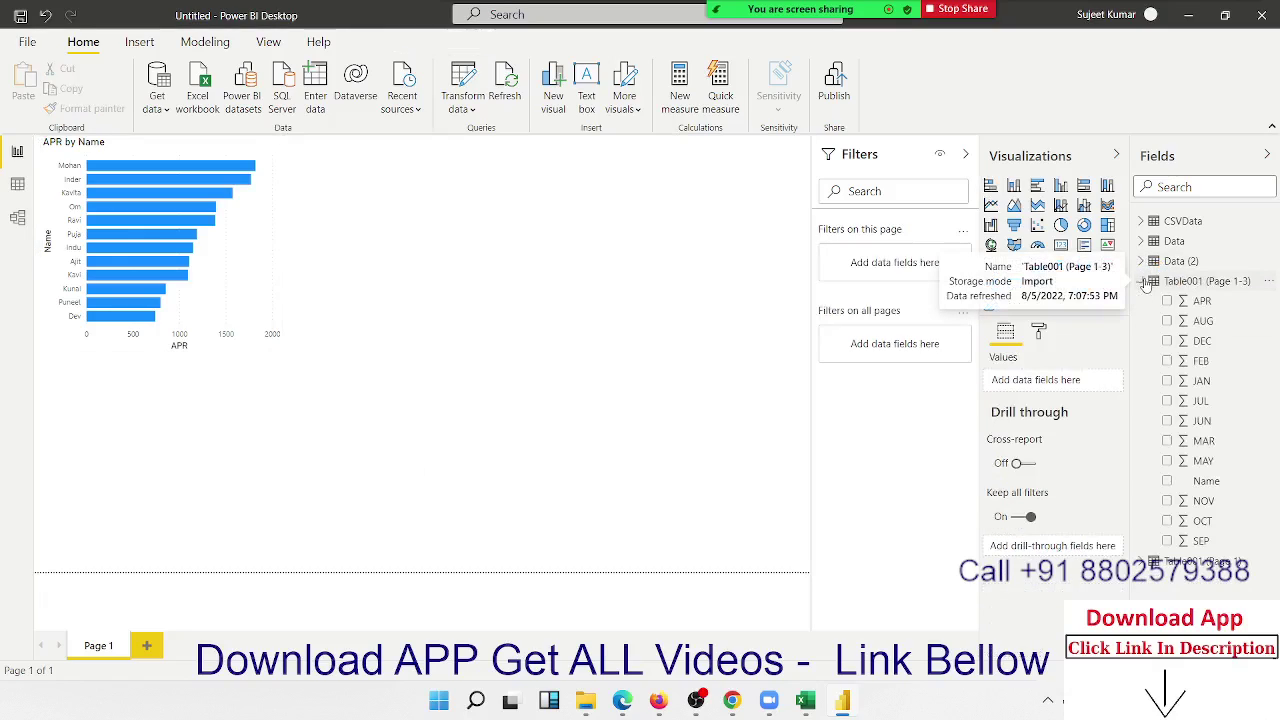
# Add a column chart of APR by Name and place it beside the bar chart
pyautogui.click(1061, 186)
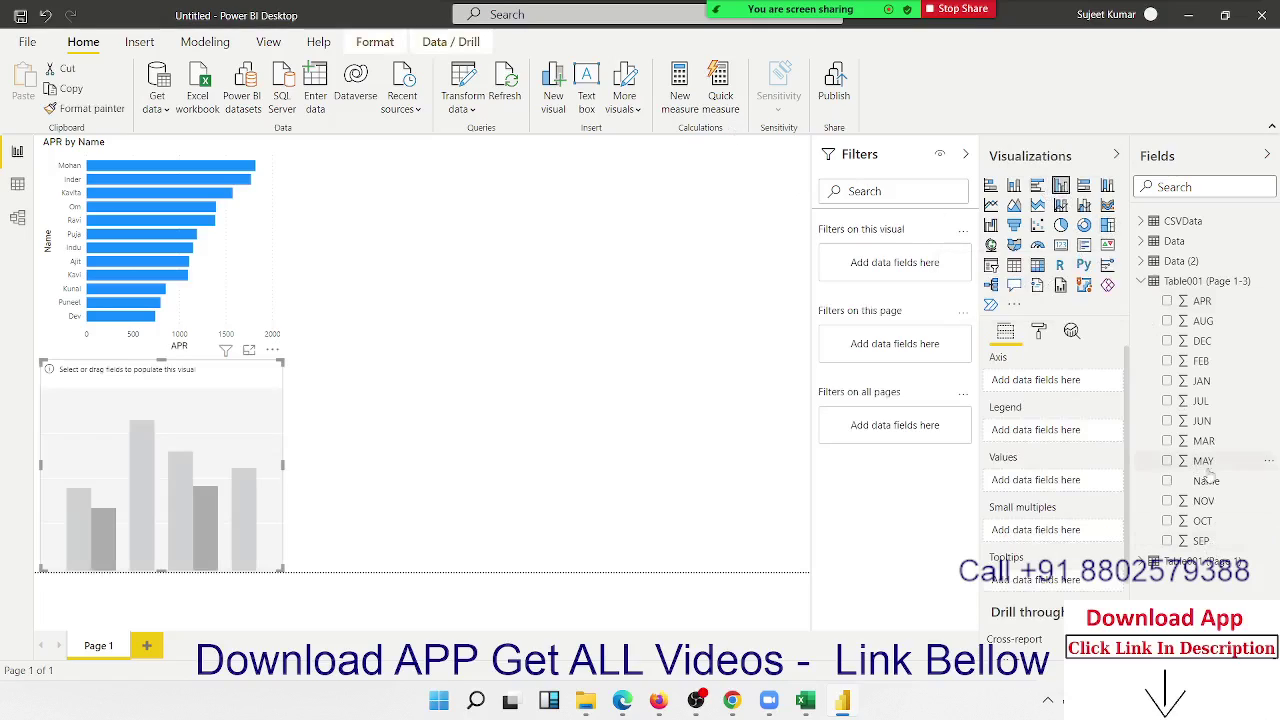
pyautogui.moveTo(1206, 481)
pyautogui.mouseDown()
pyautogui.moveTo(3, 470)
pyautogui.moveTo(100, 468)
pyautogui.mouseUp()
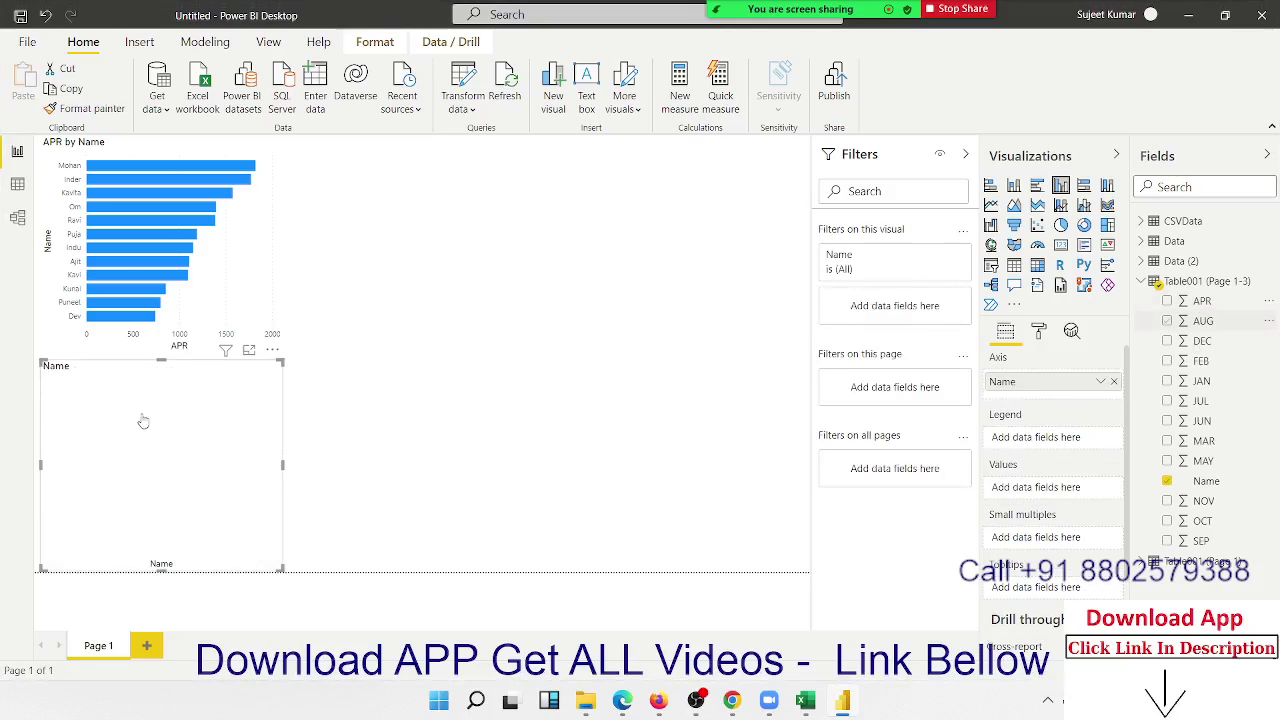
pyautogui.moveTo(1021, 395); pyautogui.dragTo(144, 418)
pyautogui.moveTo(243, 393)
pyautogui.mouseDown()
pyautogui.moveTo(578, 217)
pyautogui.moveTo(438, 159)
pyautogui.mouseUp()
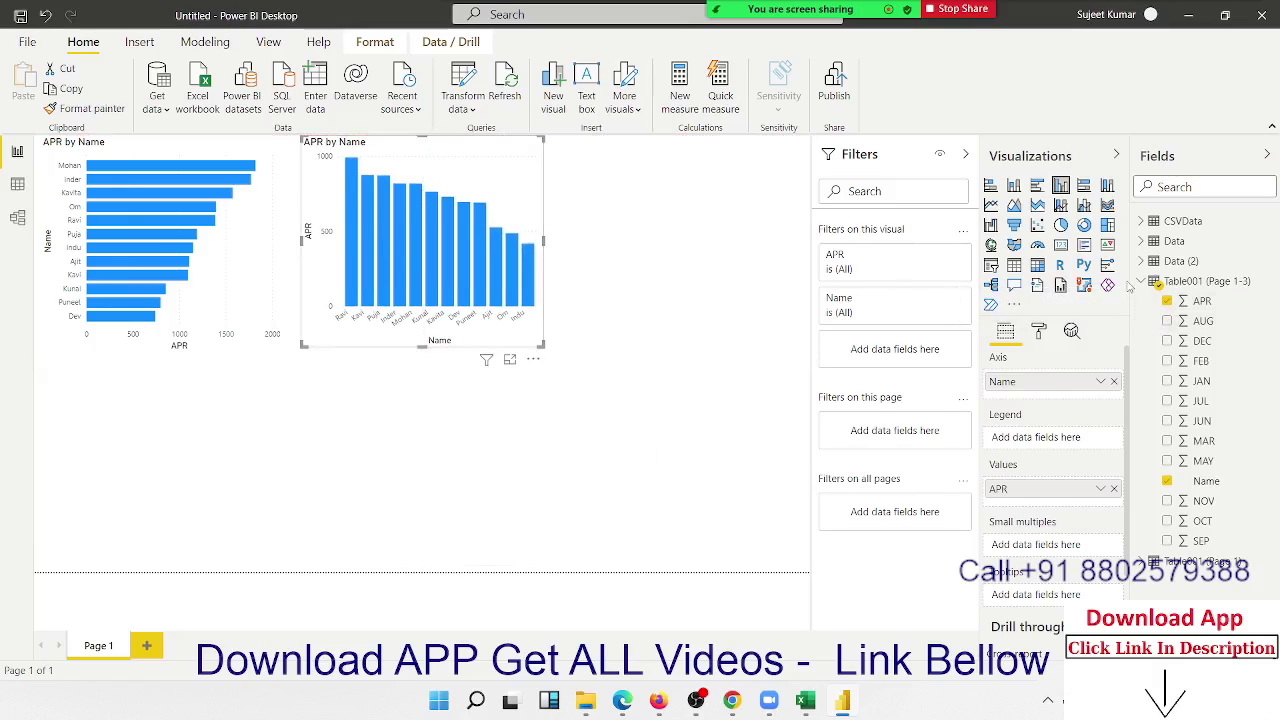
# Convert the new APR by Name chart into a donut chart
pyautogui.click(1141, 282)
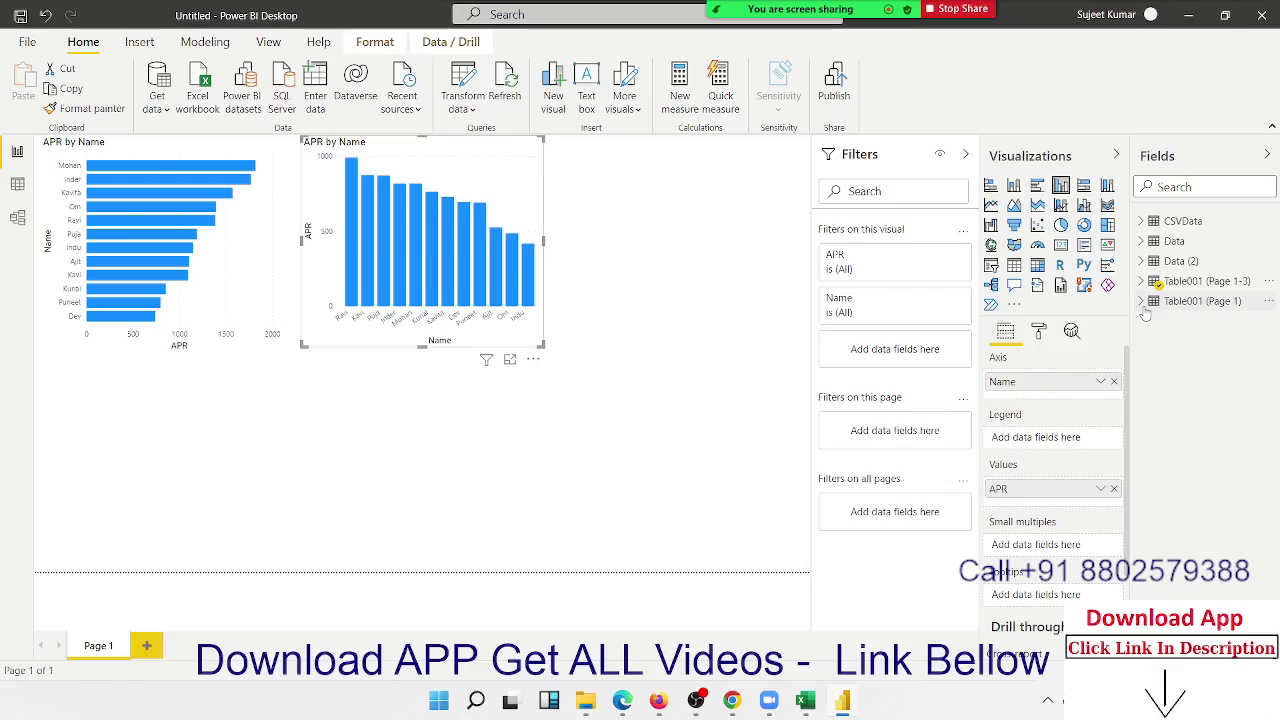
pyautogui.click(1141, 301)
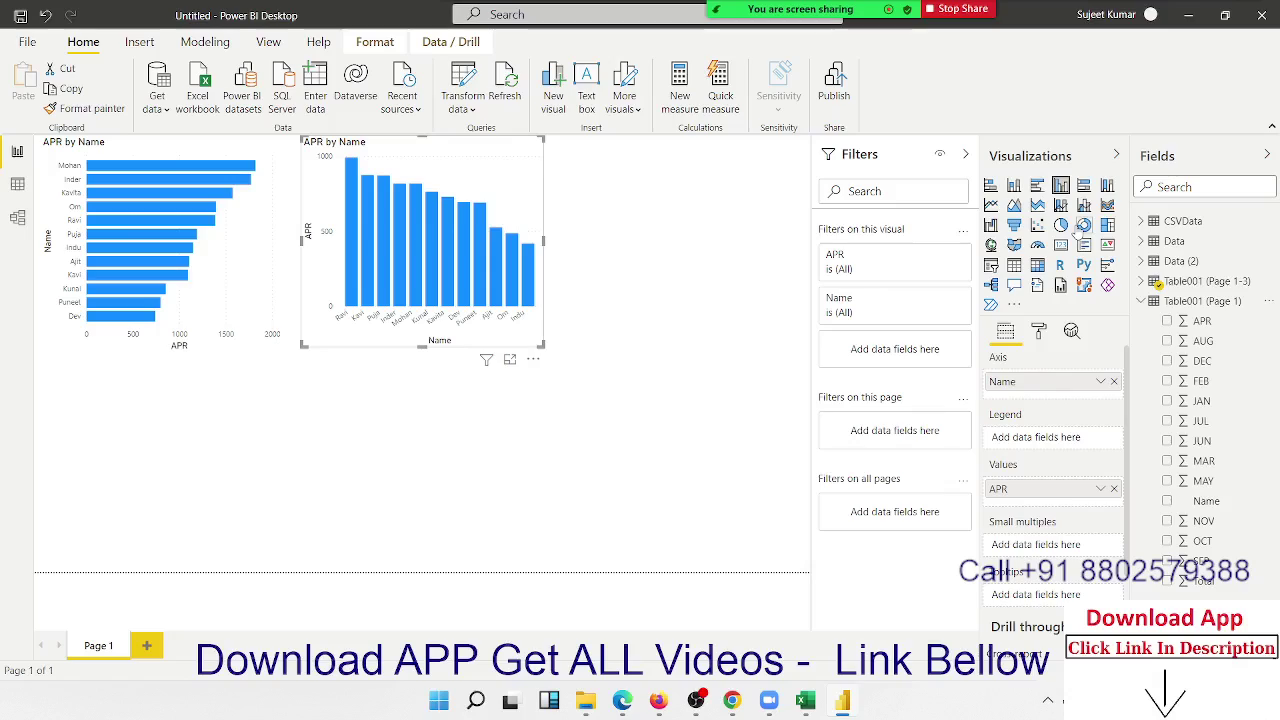
pyautogui.click(1084, 225)
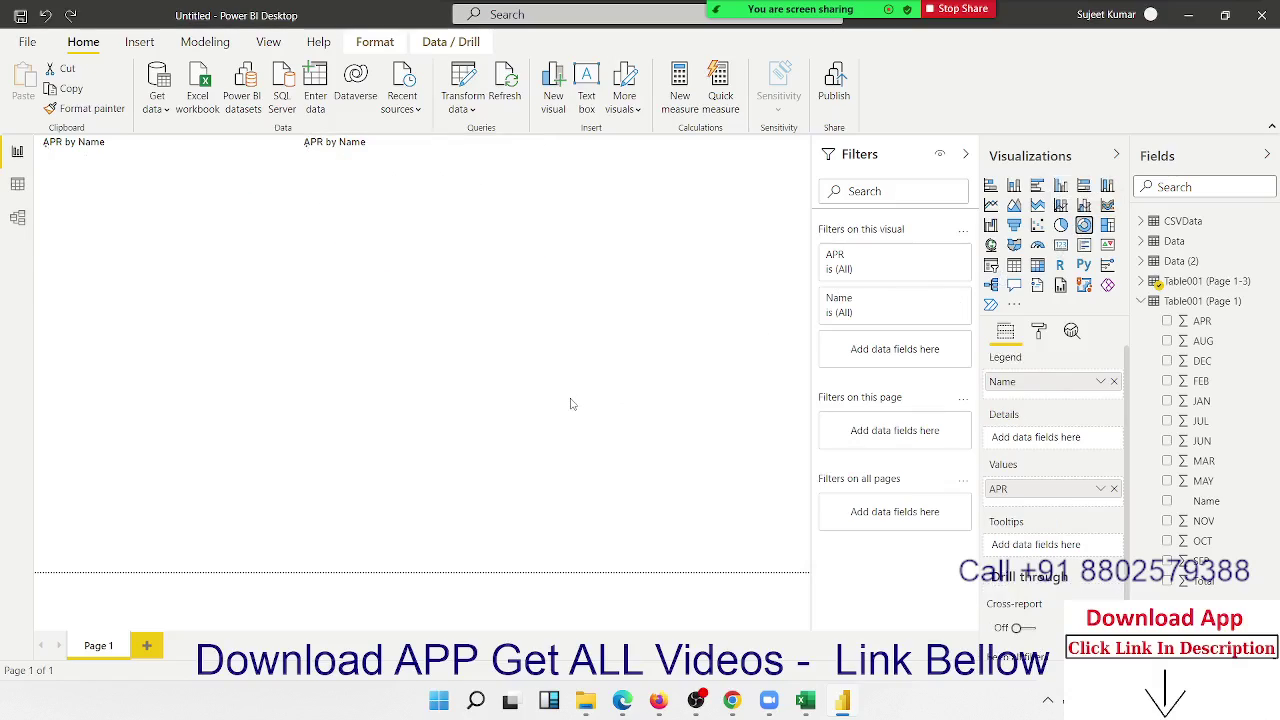
# Add a donut chart right of the column chart with Name as legend and APR as values
pyautogui.click(531, 443)
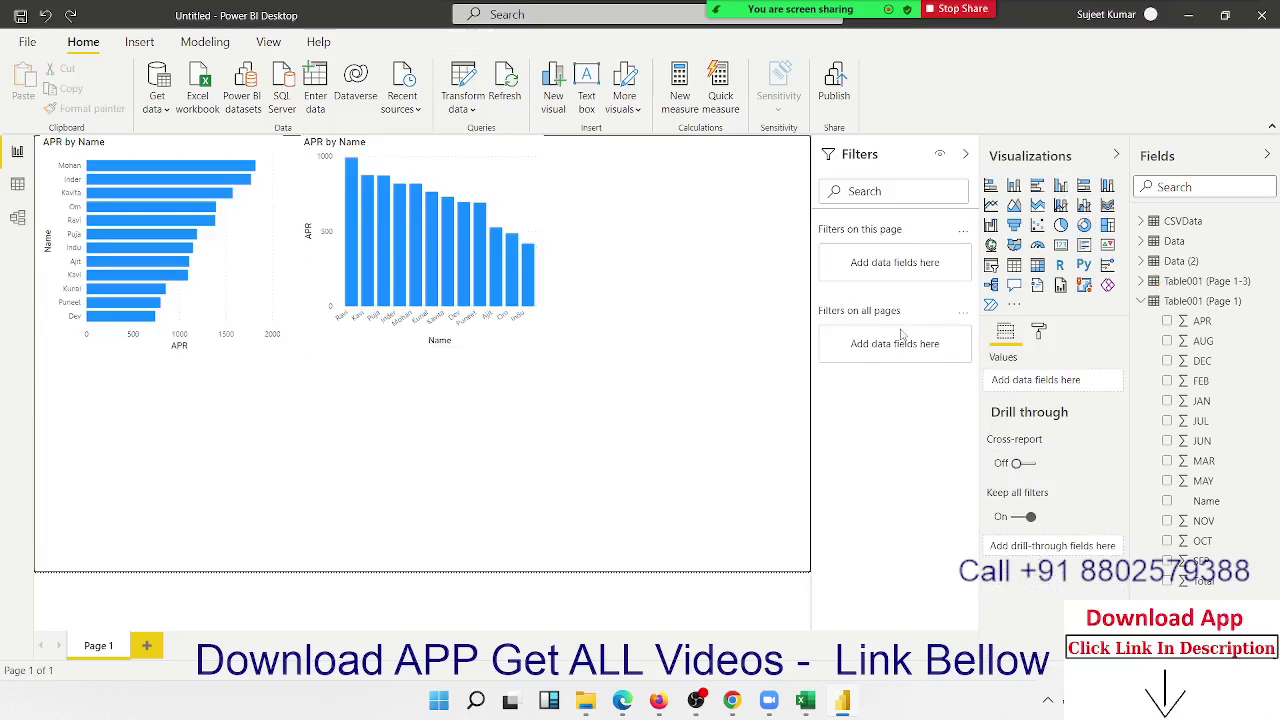
pyautogui.click(1084, 224)
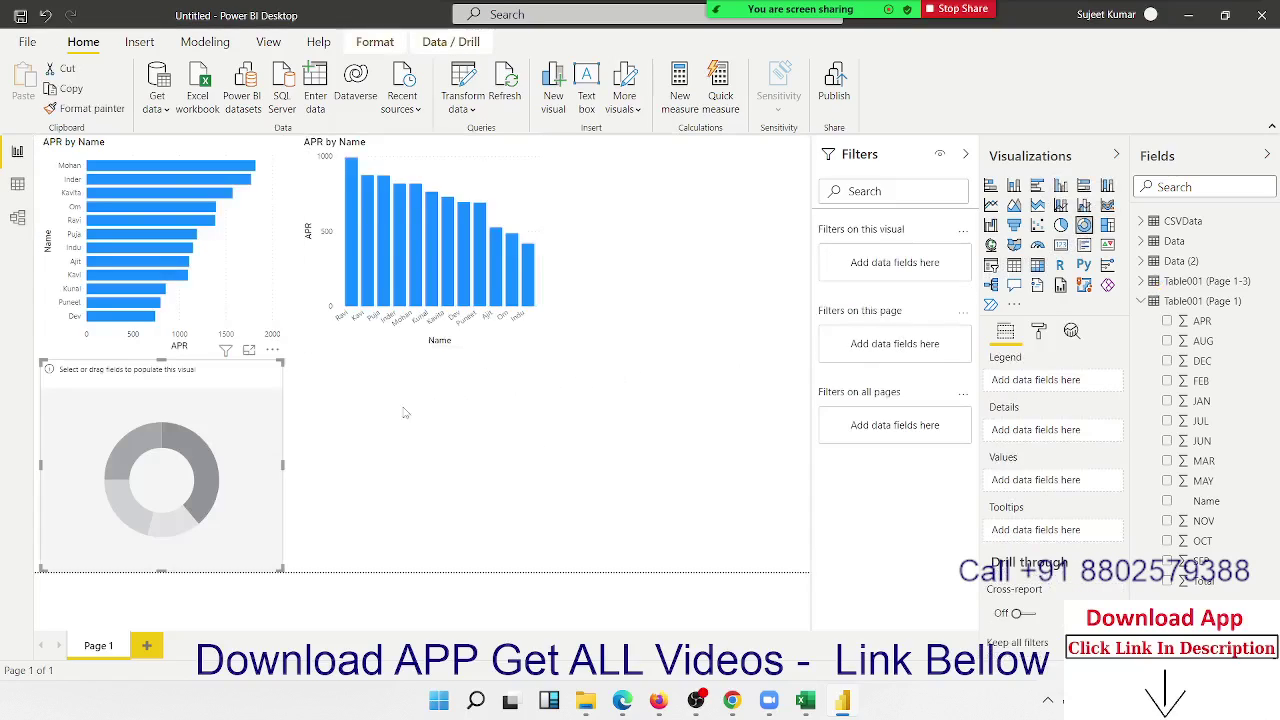
pyautogui.moveTo(243, 369)
pyautogui.mouseDown()
pyautogui.moveTo(755, 239)
pyautogui.moveTo(772, 166)
pyautogui.mouseUp()
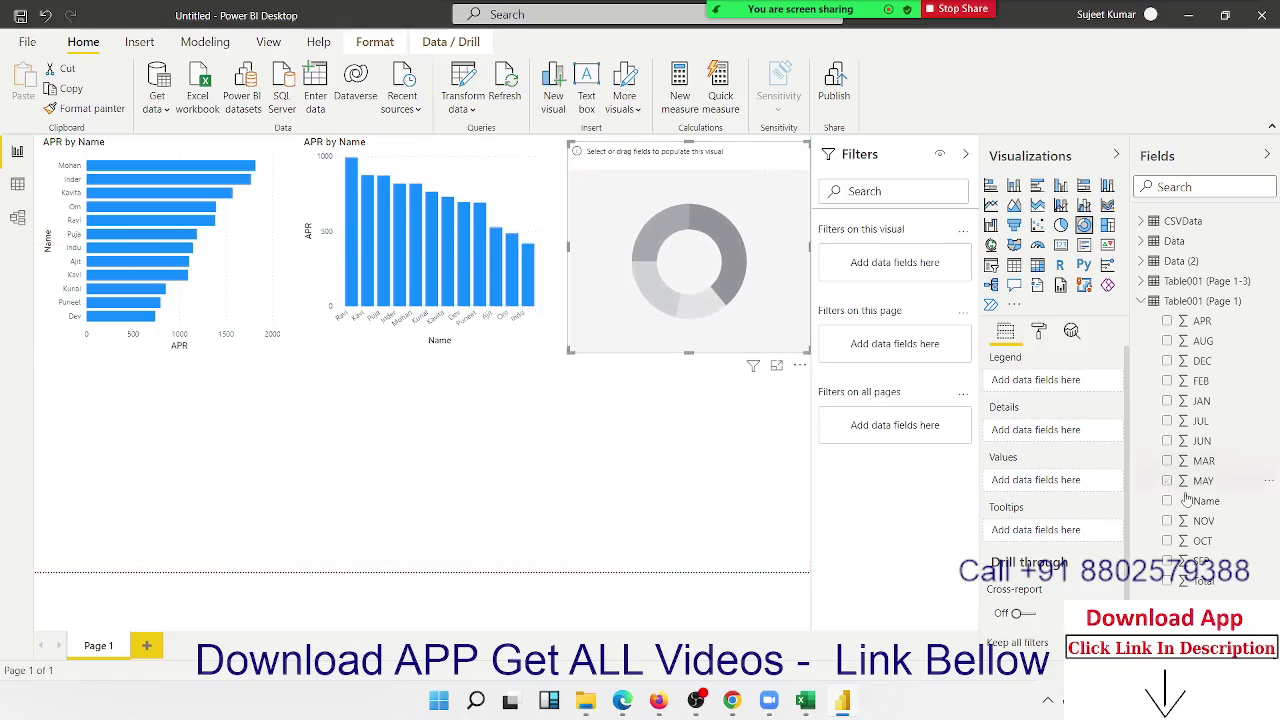
pyautogui.moveTo(1203, 501); pyautogui.dragTo(743, 299)
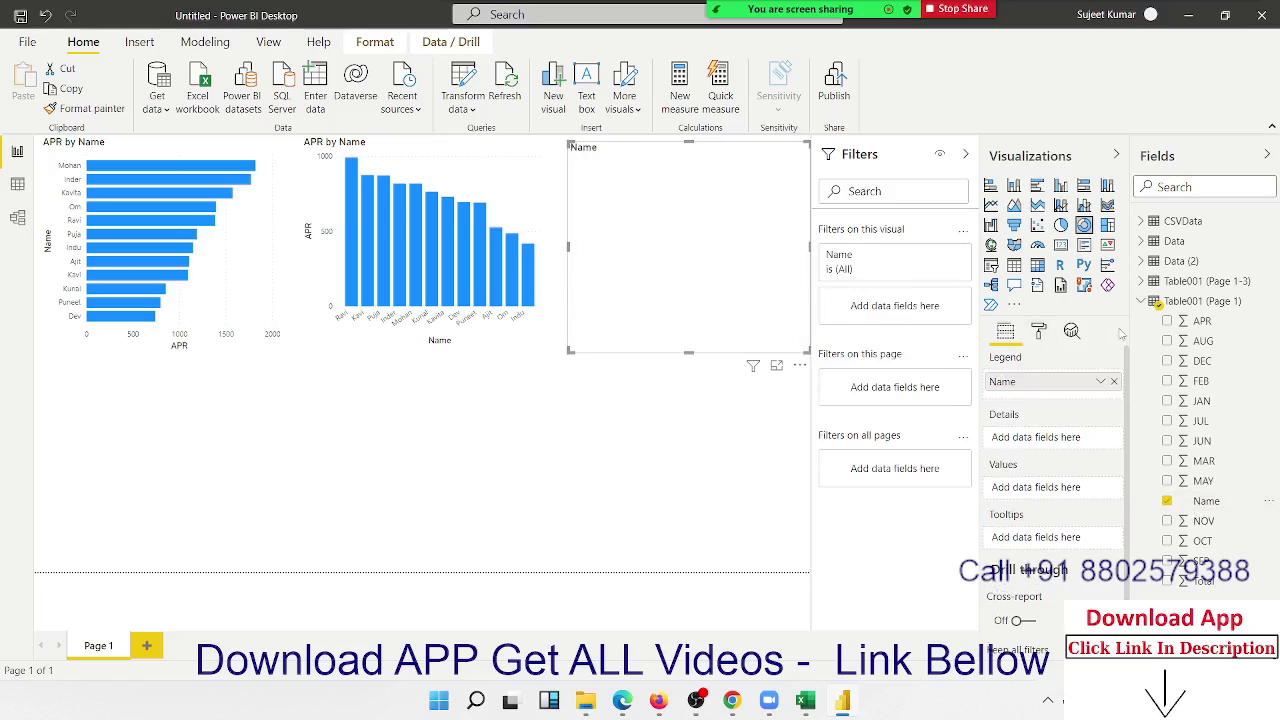
pyautogui.moveTo(1203, 321); pyautogui.dragTo(662, 252)
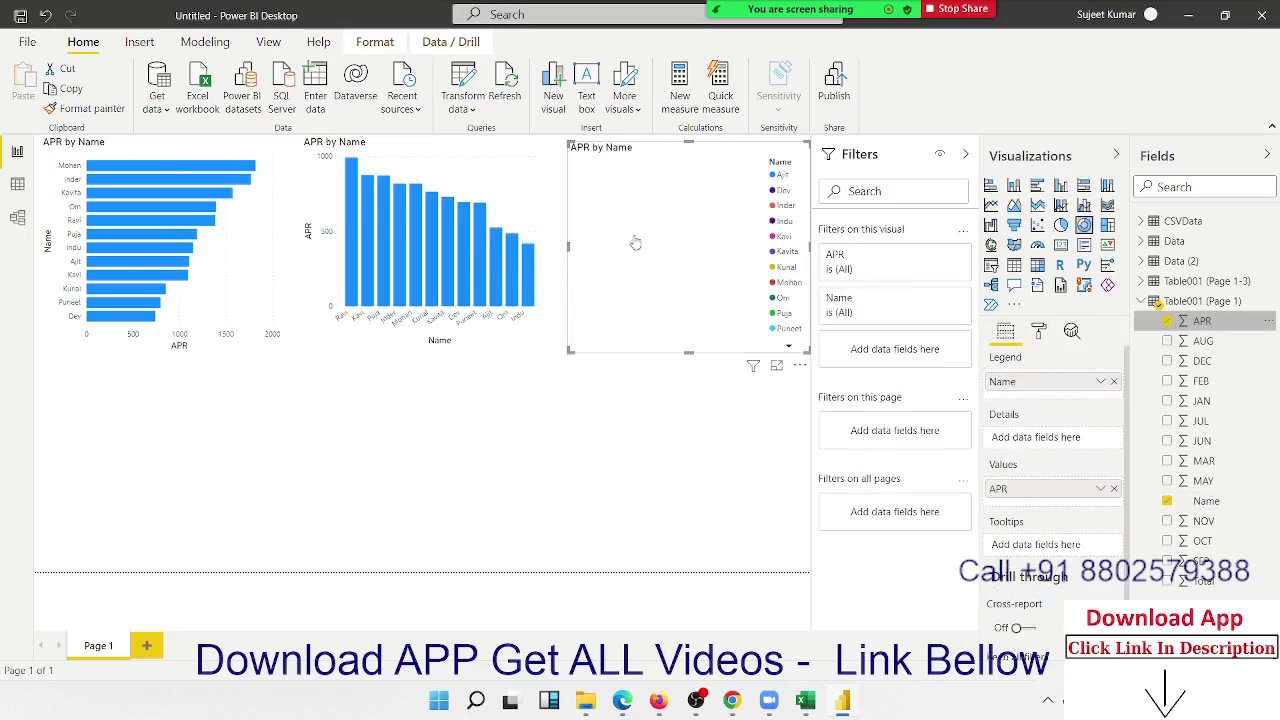
pyautogui.click(448, 418)
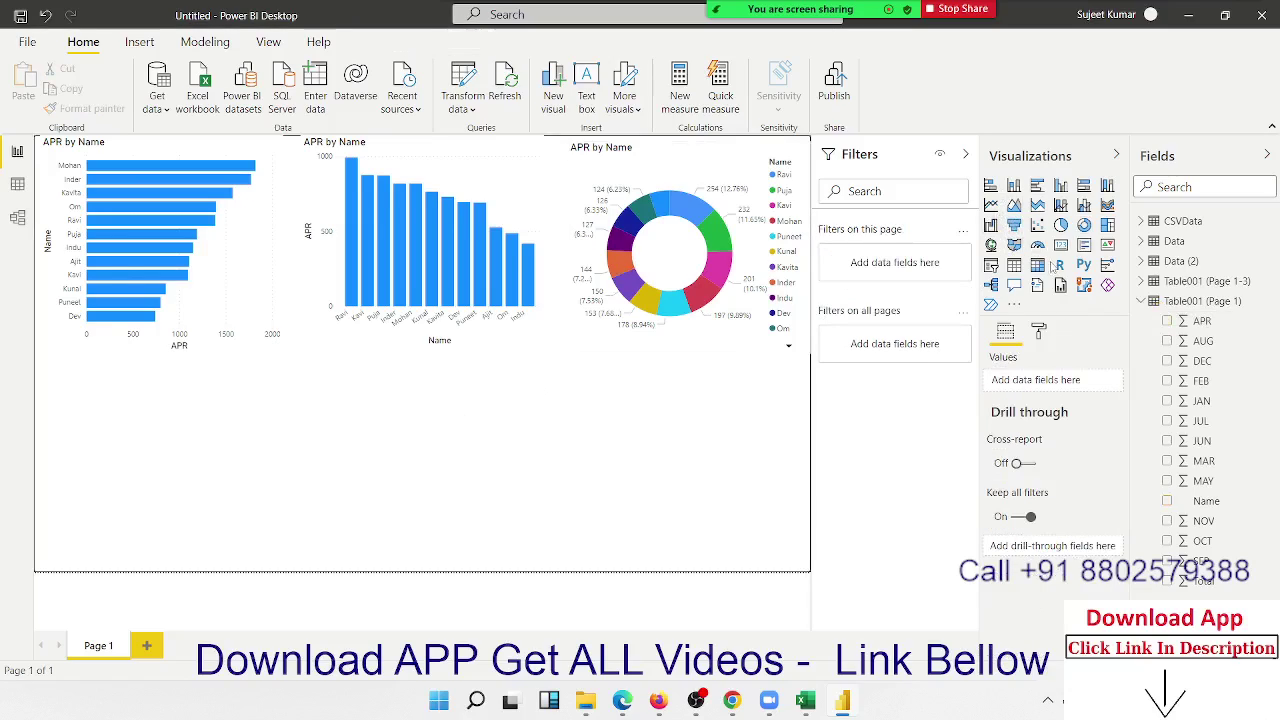
# Add a table visual of CSVData Amt, Name and City below the bar chart, sized to its rows
pyautogui.click(1014, 265)
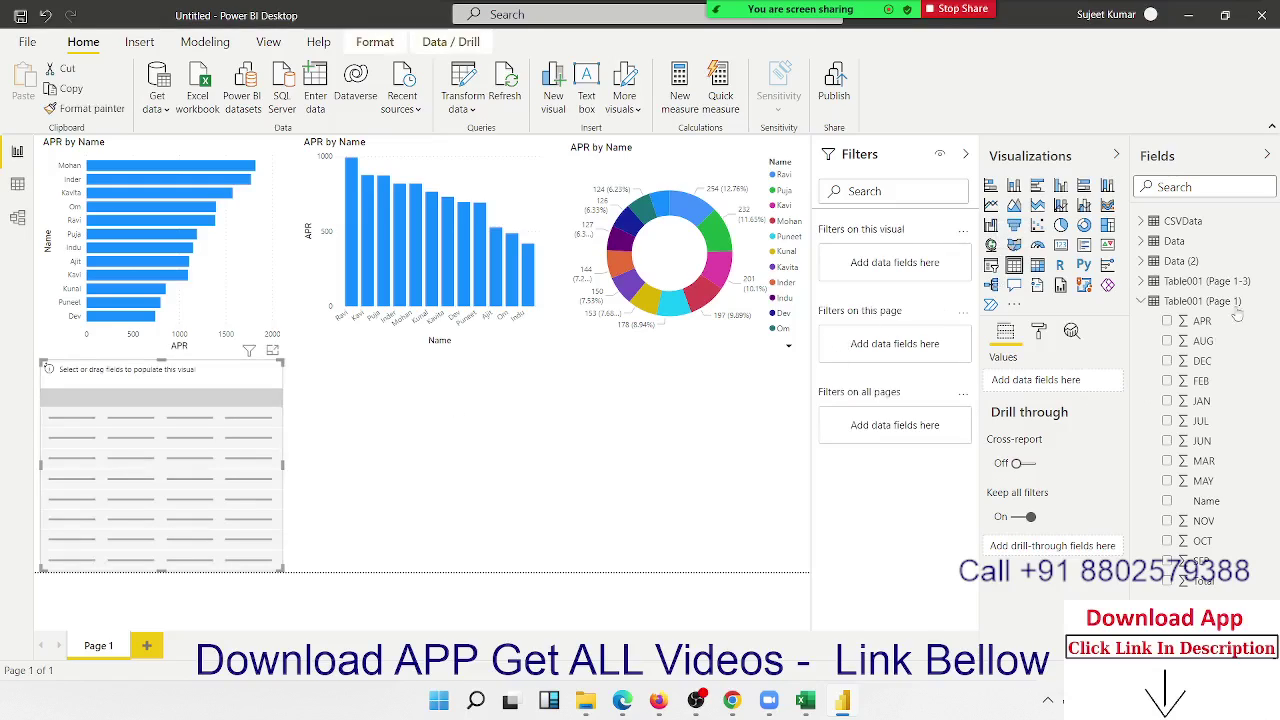
pyautogui.click(1190, 221)
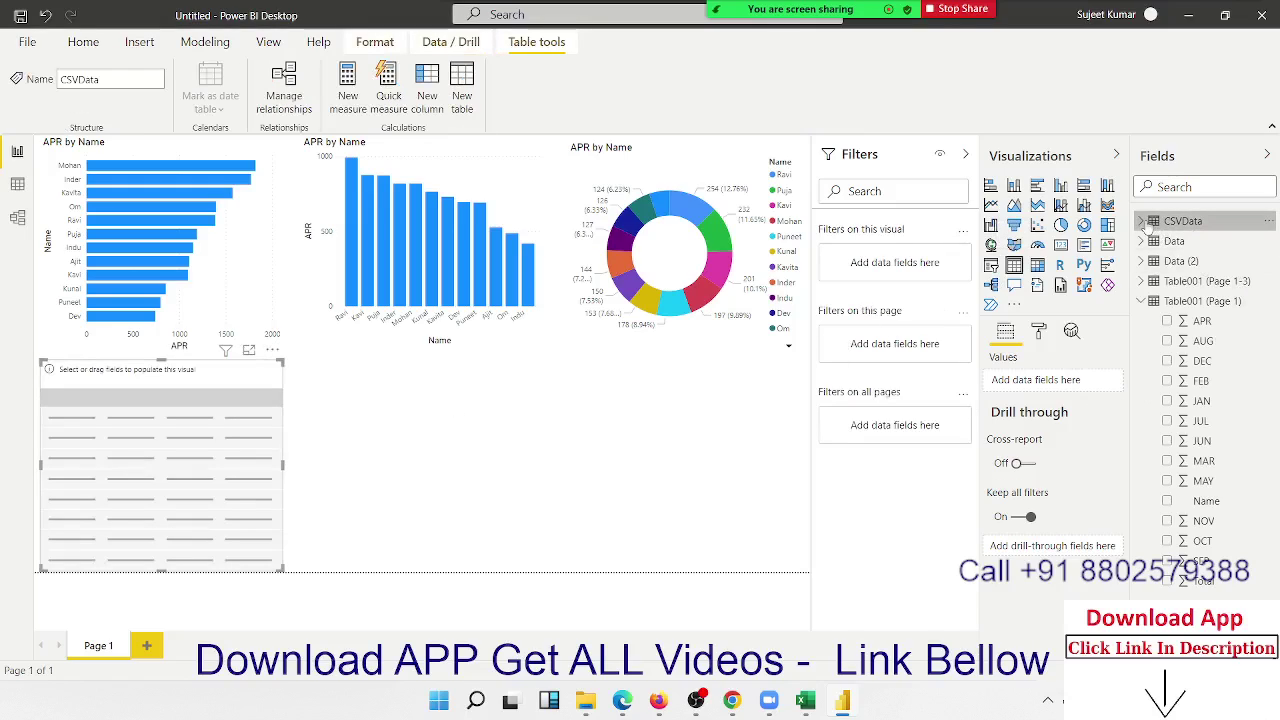
pyautogui.click(1141, 221)
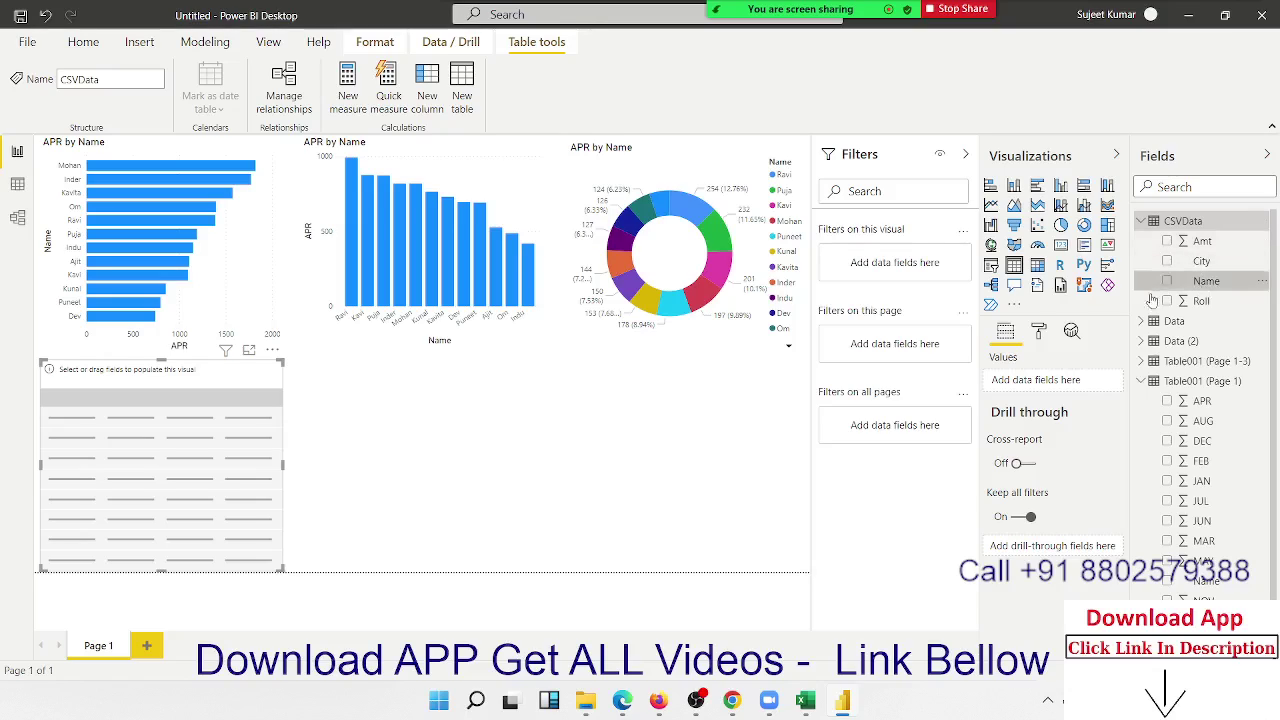
pyautogui.moveTo(1206, 281); pyautogui.dragTo(220, 460)
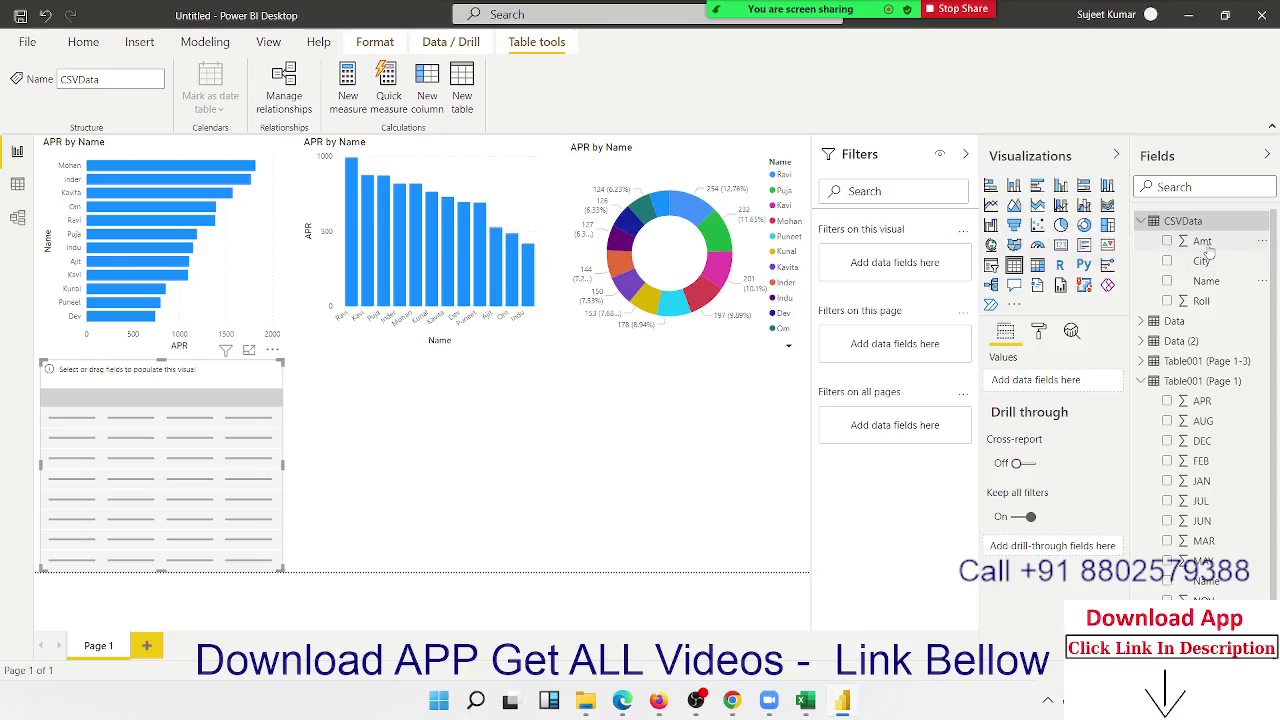
pyautogui.moveTo(1202, 242); pyautogui.dragTo(185, 457)
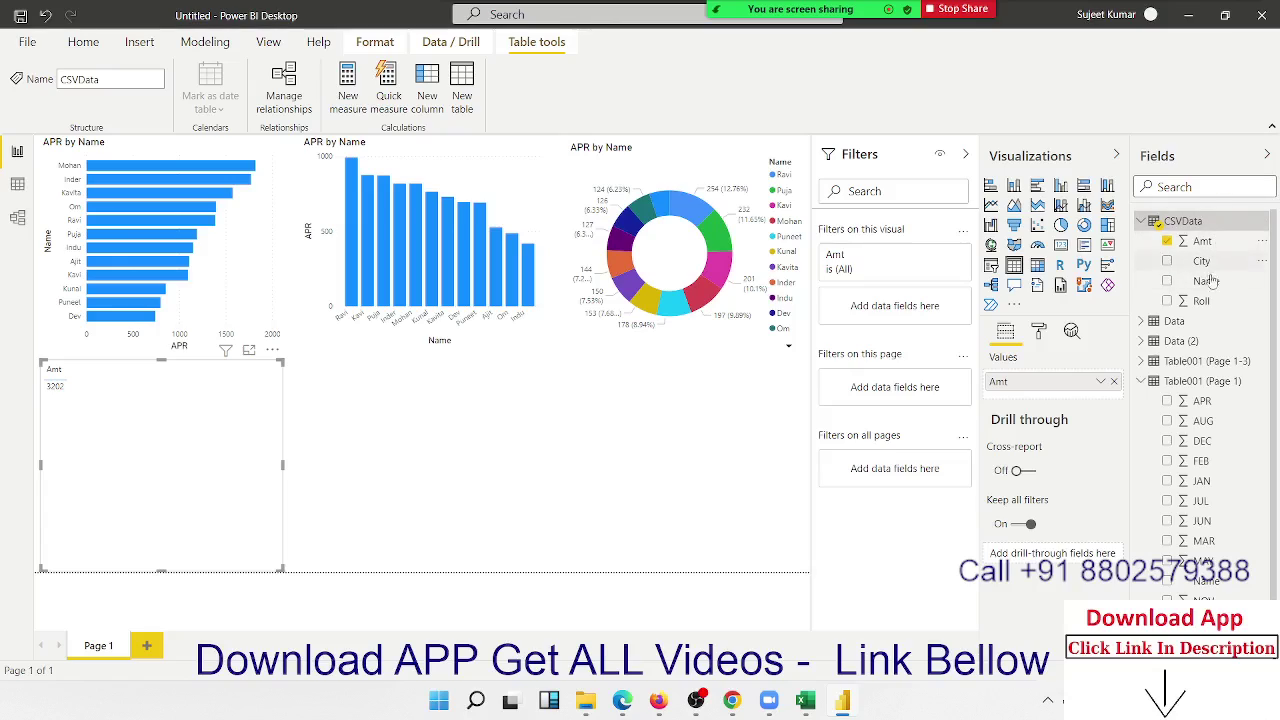
pyautogui.moveTo(1206, 281); pyautogui.dragTo(100, 440)
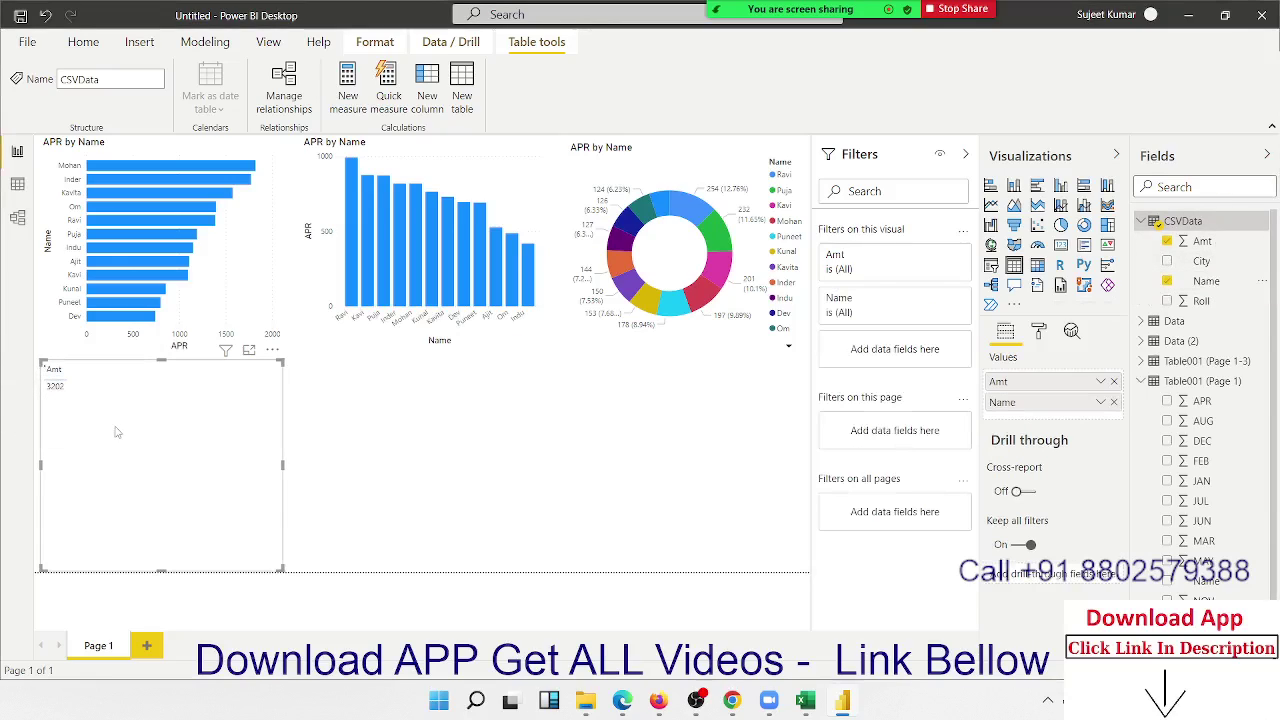
pyautogui.moveTo(1201, 261); pyautogui.dragTo(141, 452)
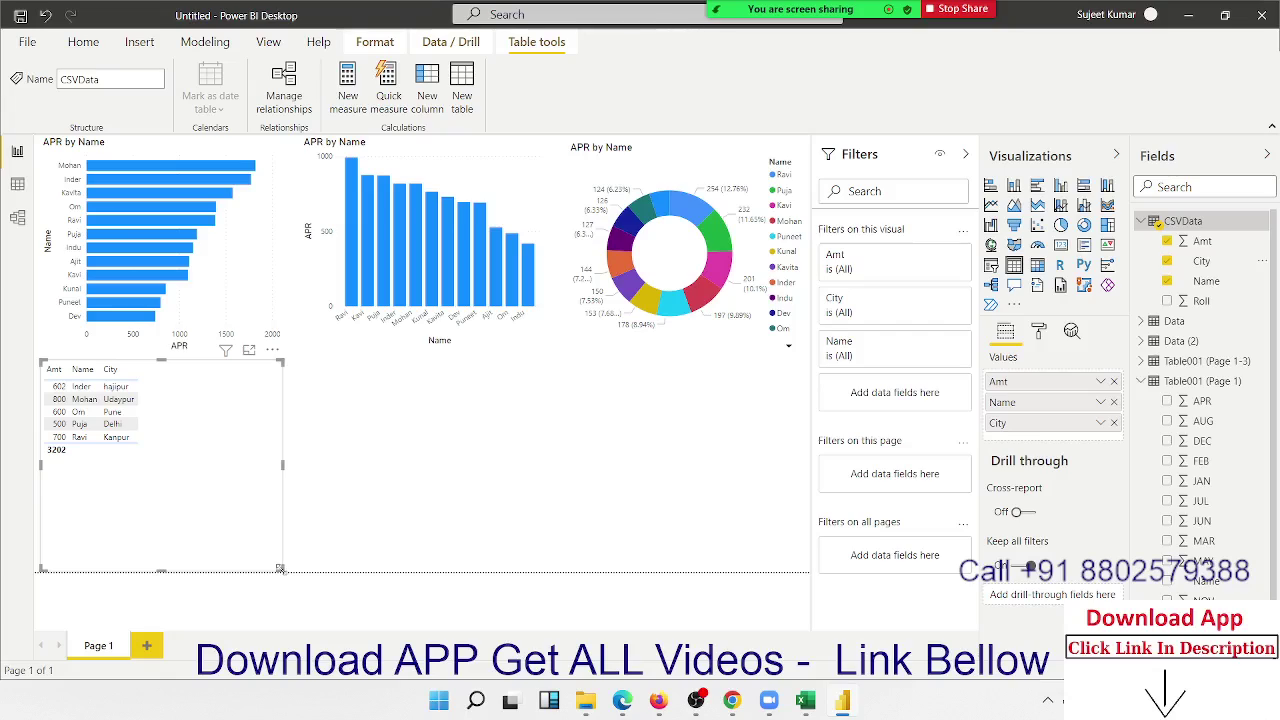
pyautogui.moveTo(282, 570); pyautogui.dragTo(169, 464)
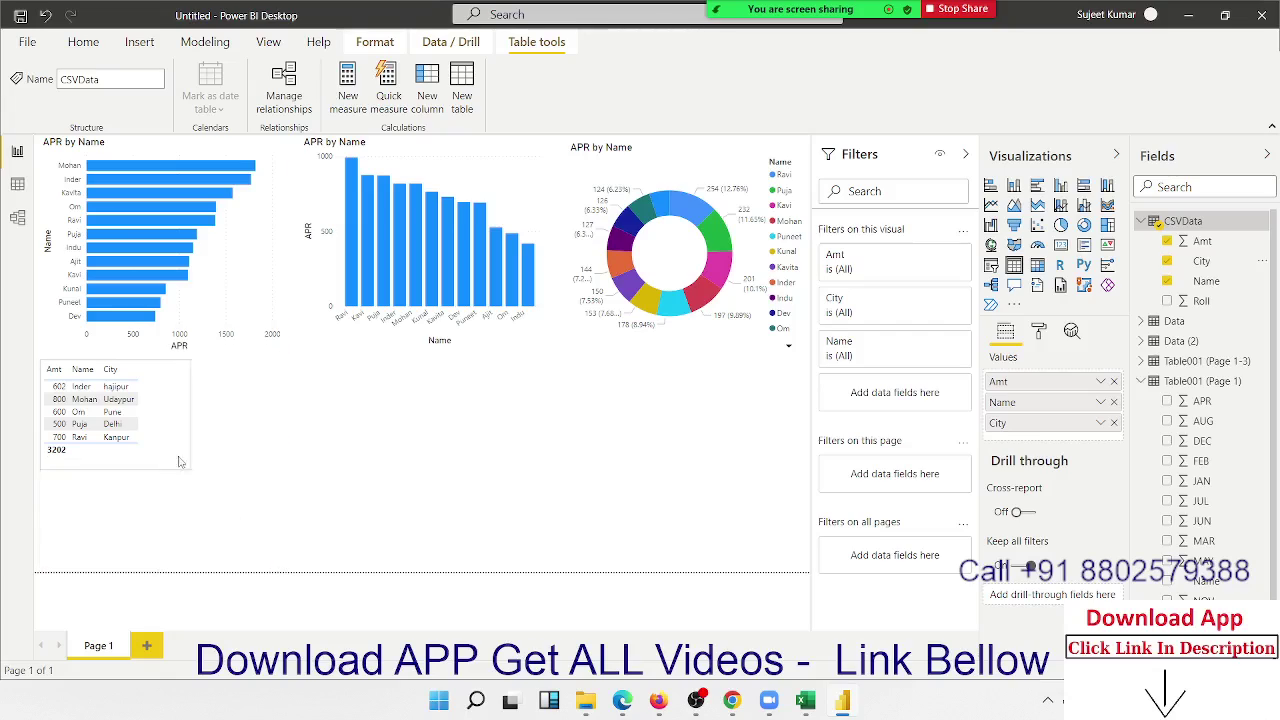
pyautogui.click(421, 447)
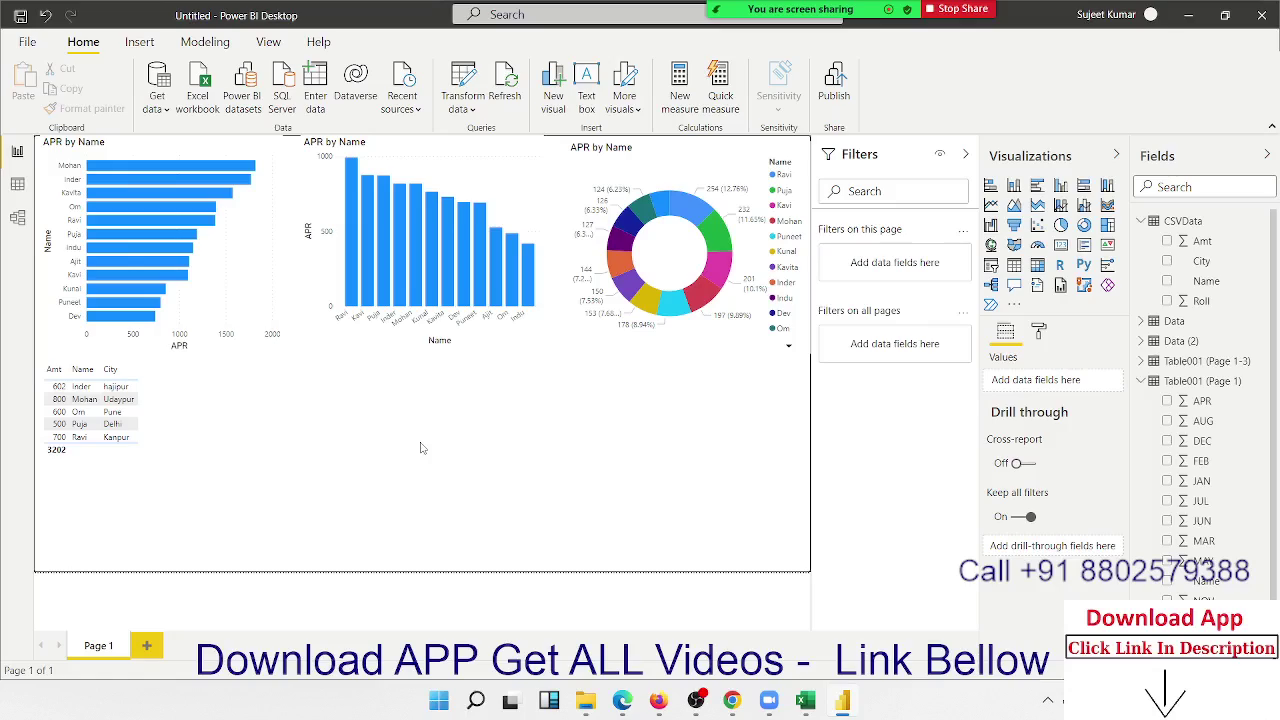
# Cross-filter the report by two people's column bars in turn, then clear the highlight
pyautogui.click(351, 240)
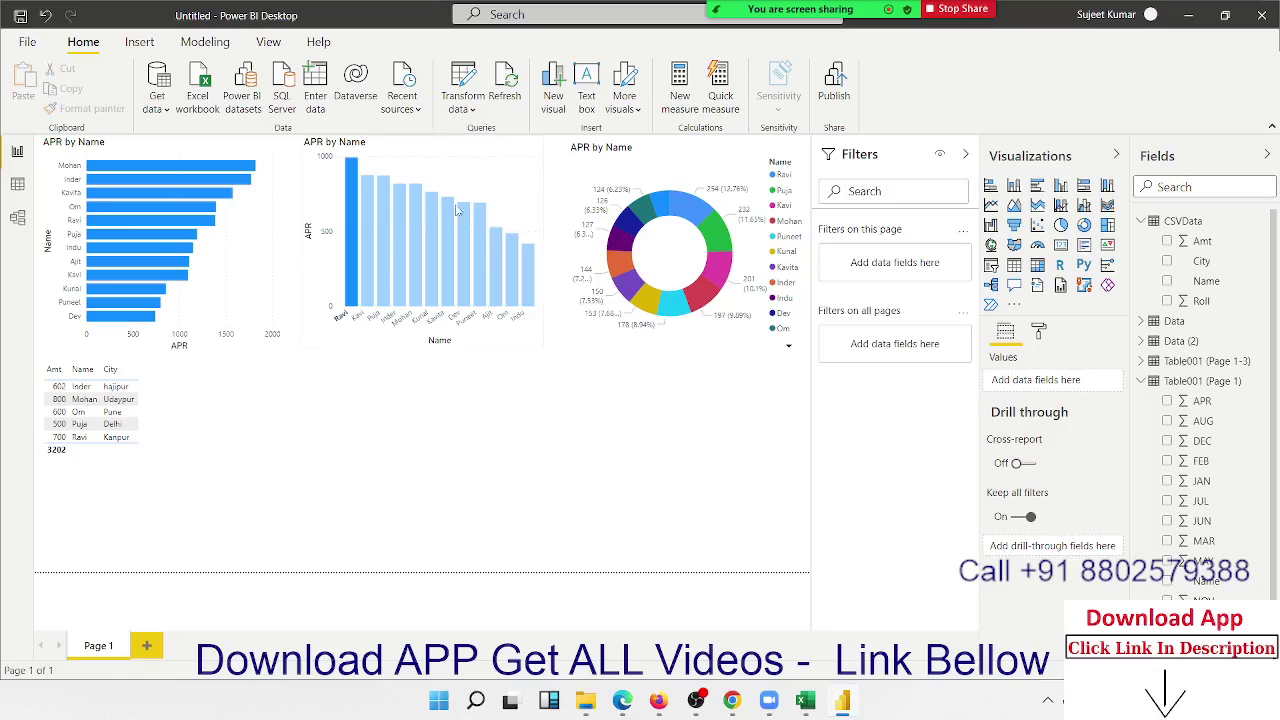
pyautogui.moveTo(440, 240)
pyautogui.click(431, 254)
pyautogui.click(459, 258)
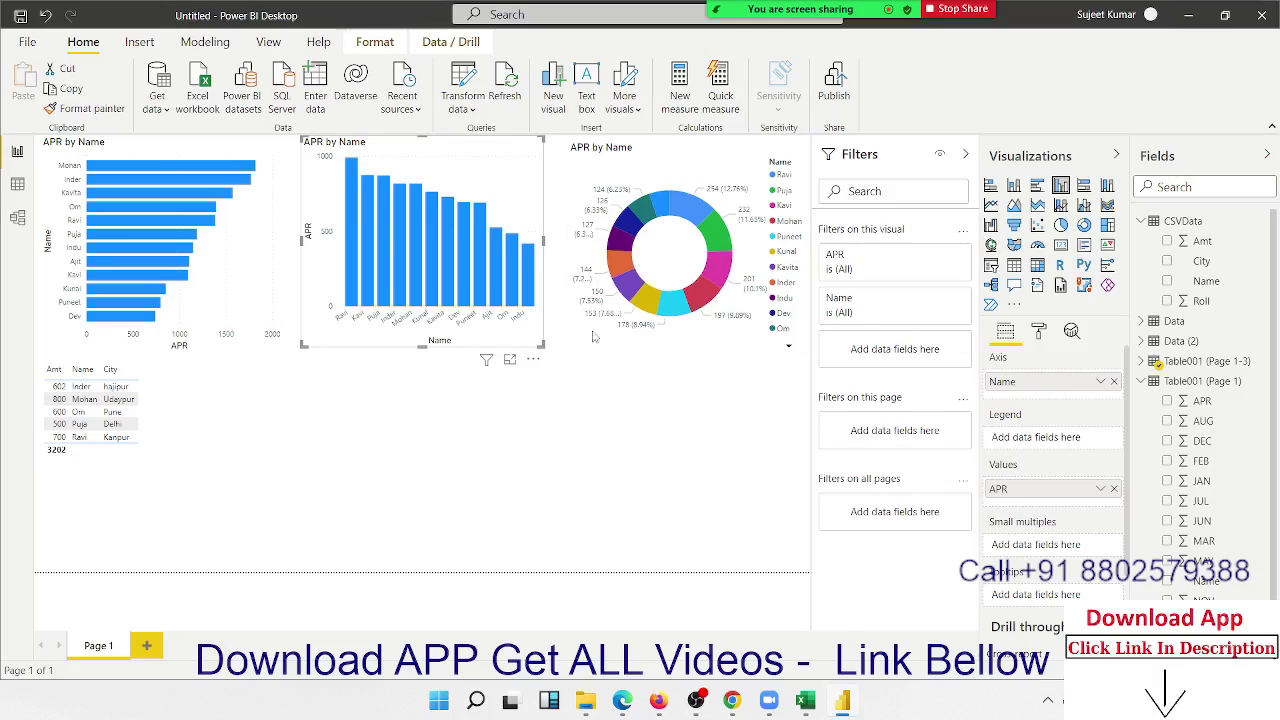
pyautogui.click(157, 112)
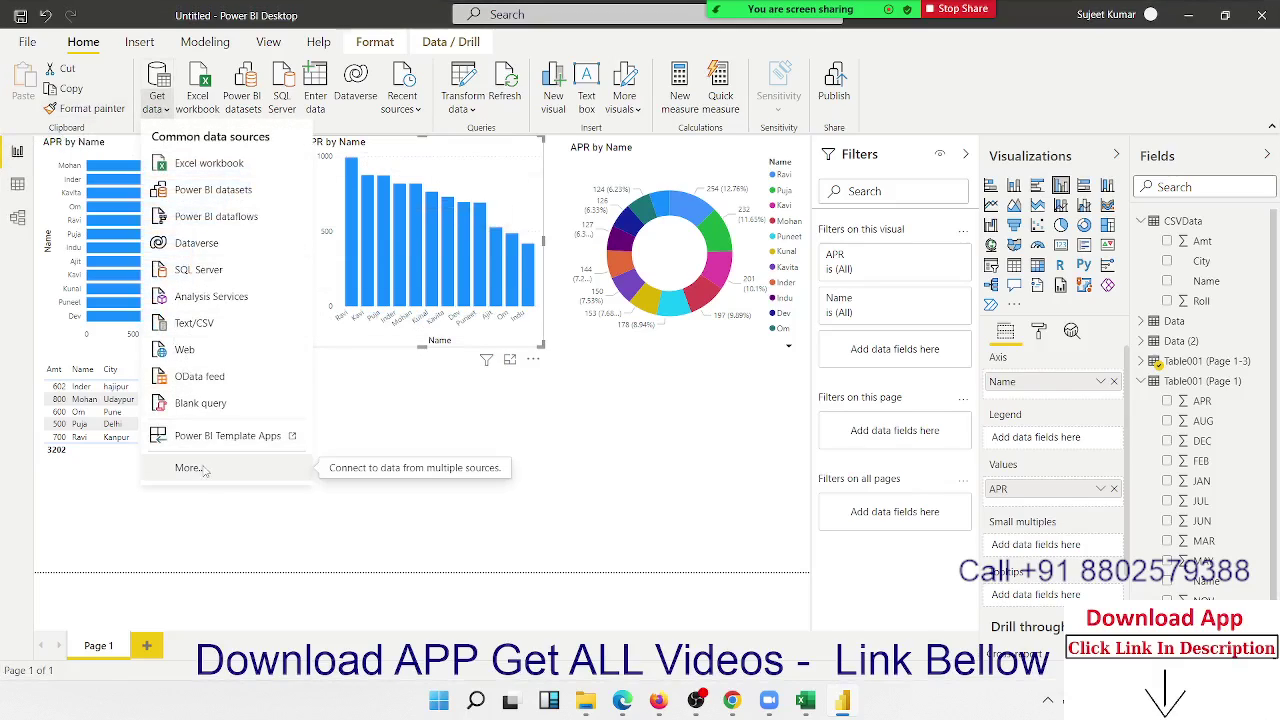
pyautogui.click(205, 468)
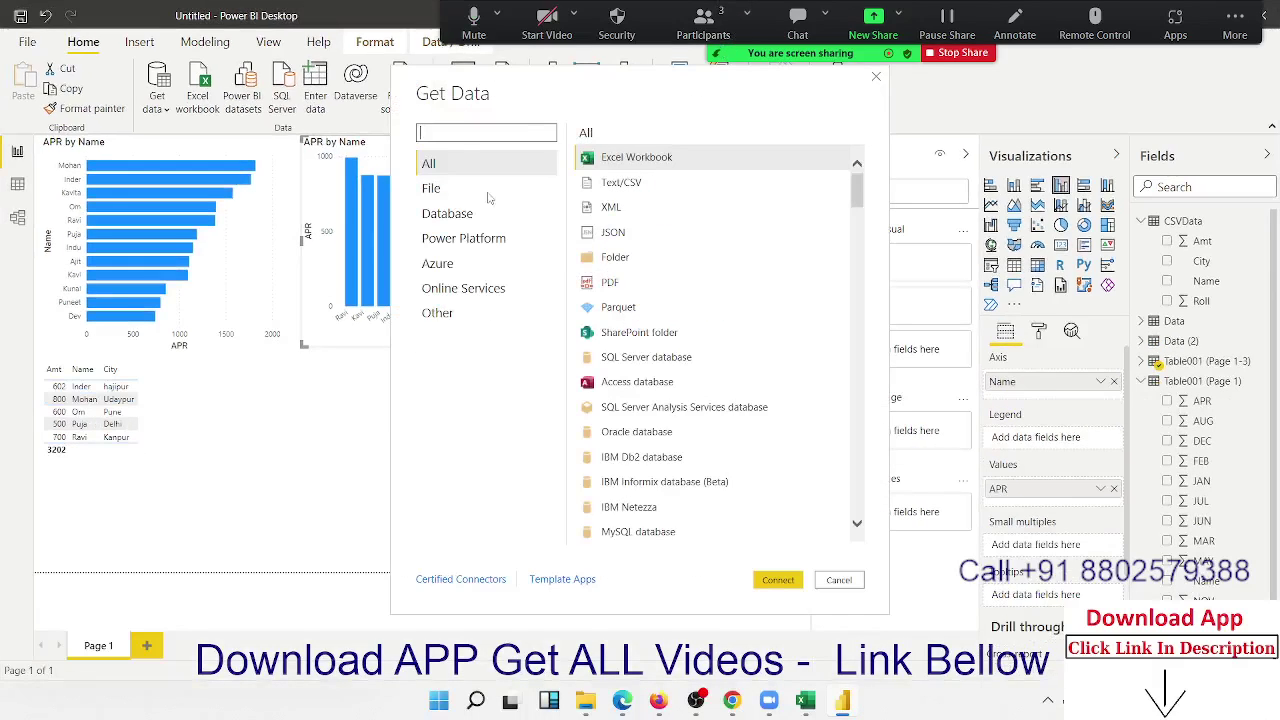
pyautogui.click(487, 197)
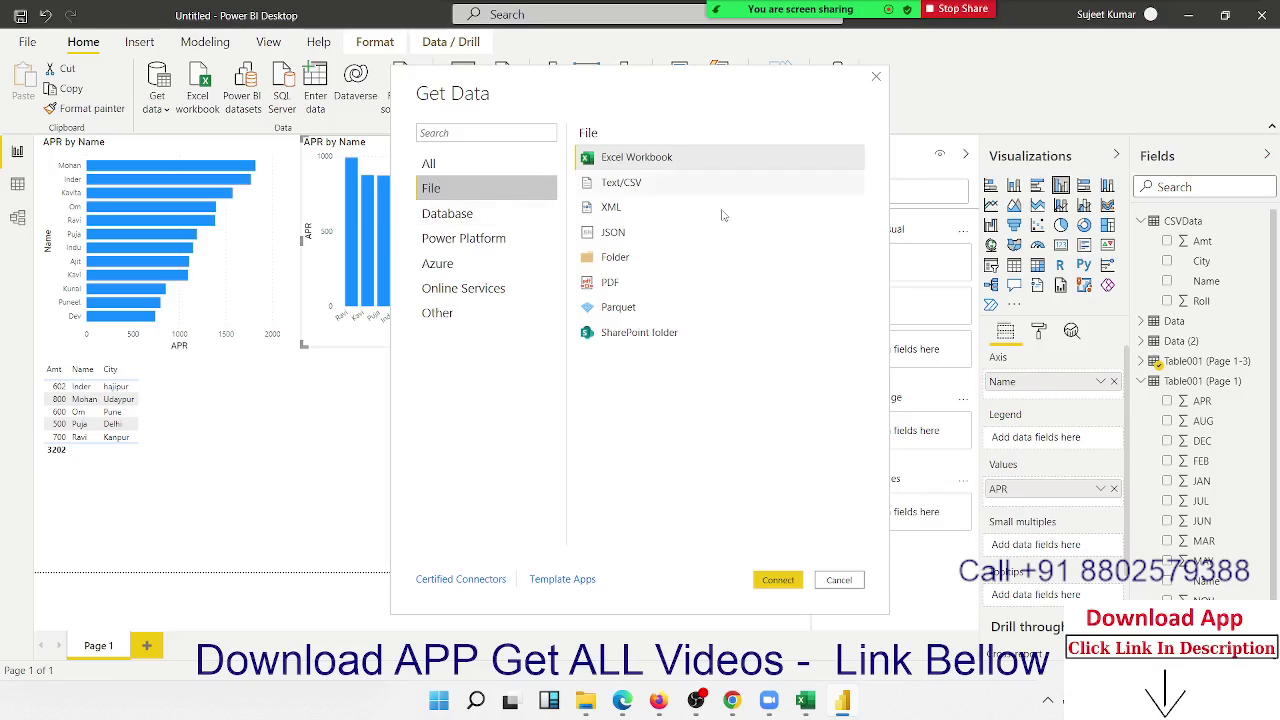
pyautogui.click(848, 583)
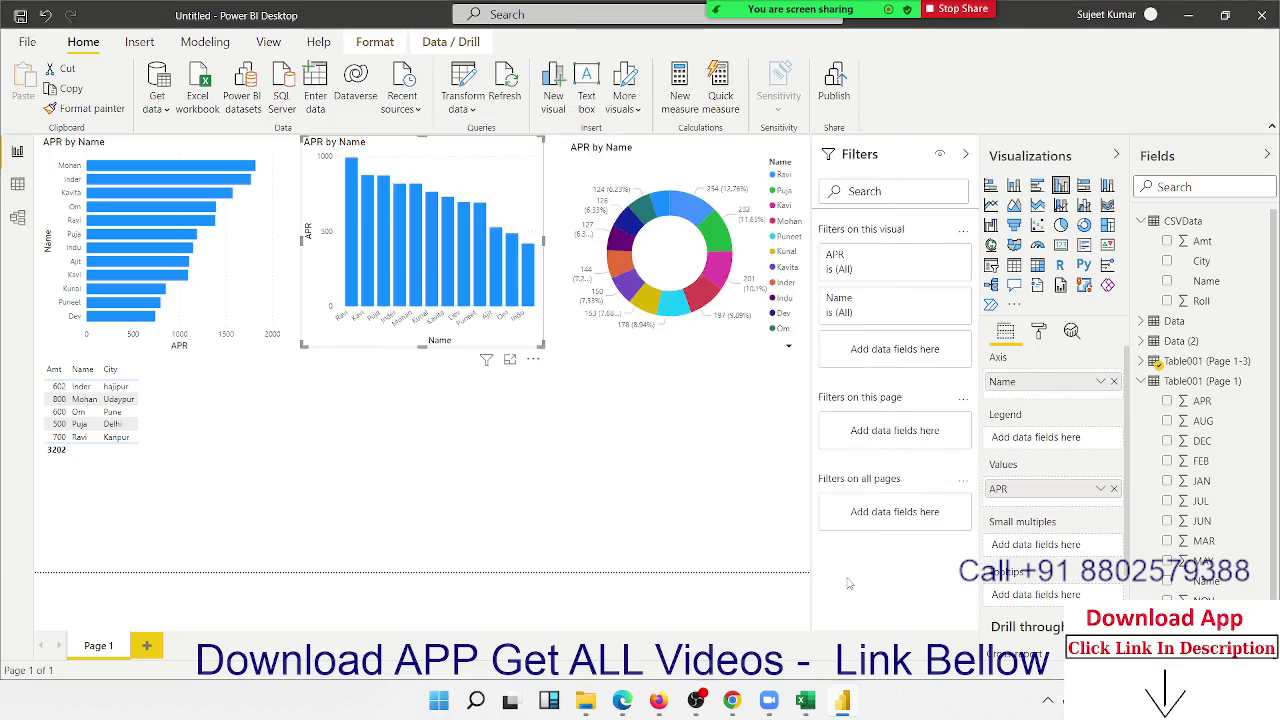